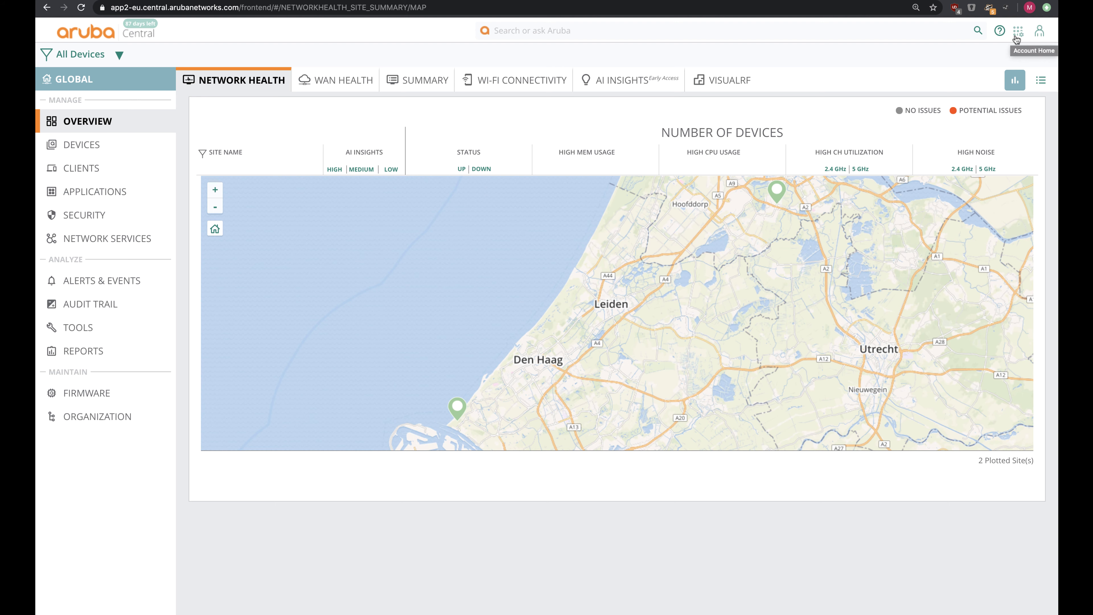
- Assign the Advanced With Security subscription to the 9004-RW gateway
click(1016, 38)
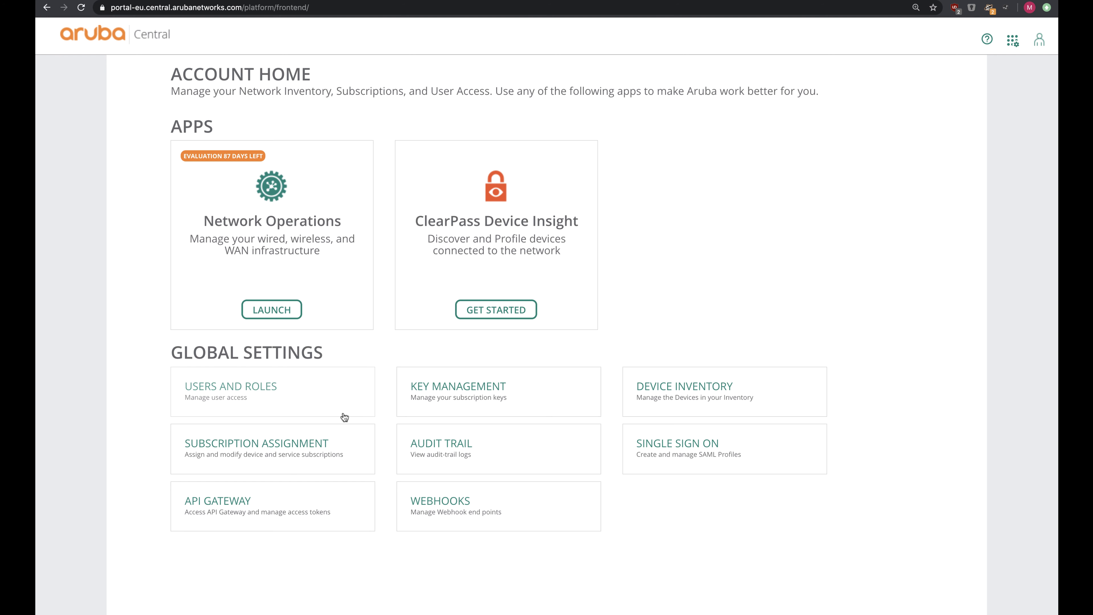
click(331, 447)
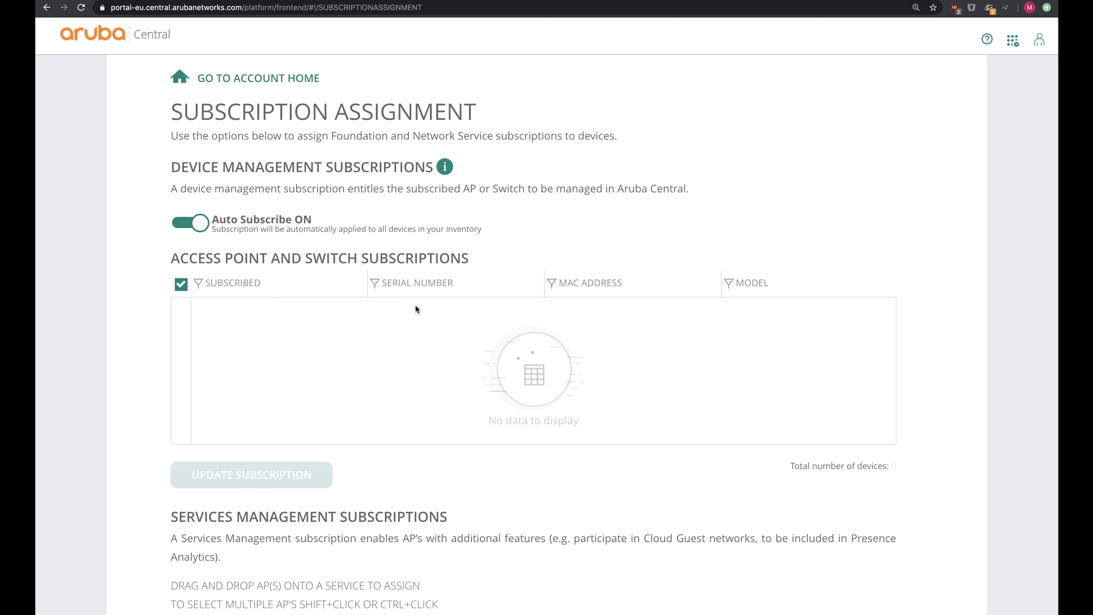
scroll(305, 251, down, 12)
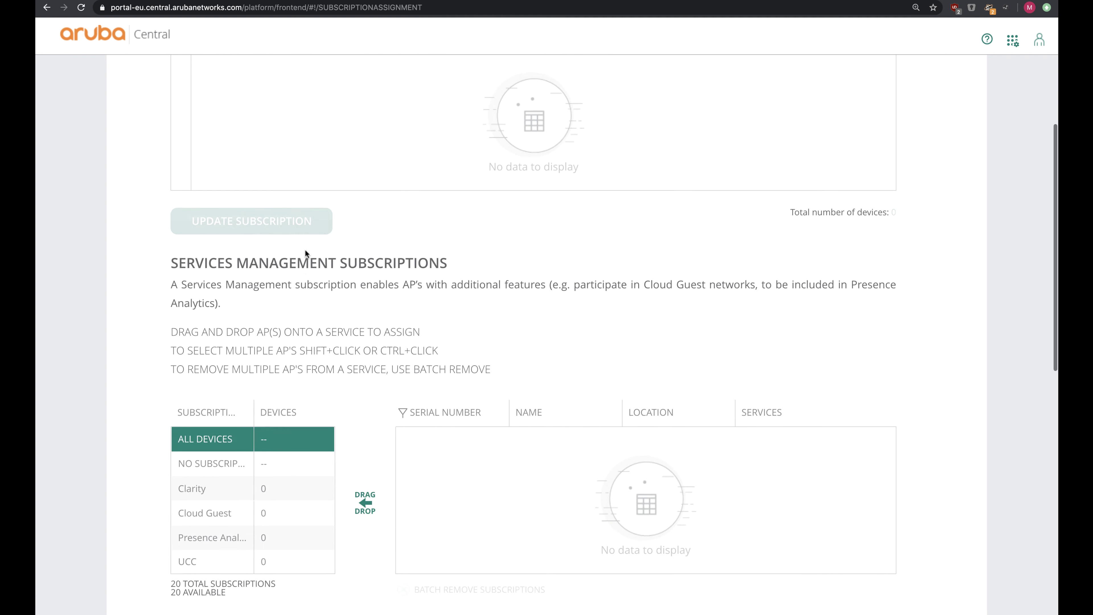
scroll(305, 250, down, 2)
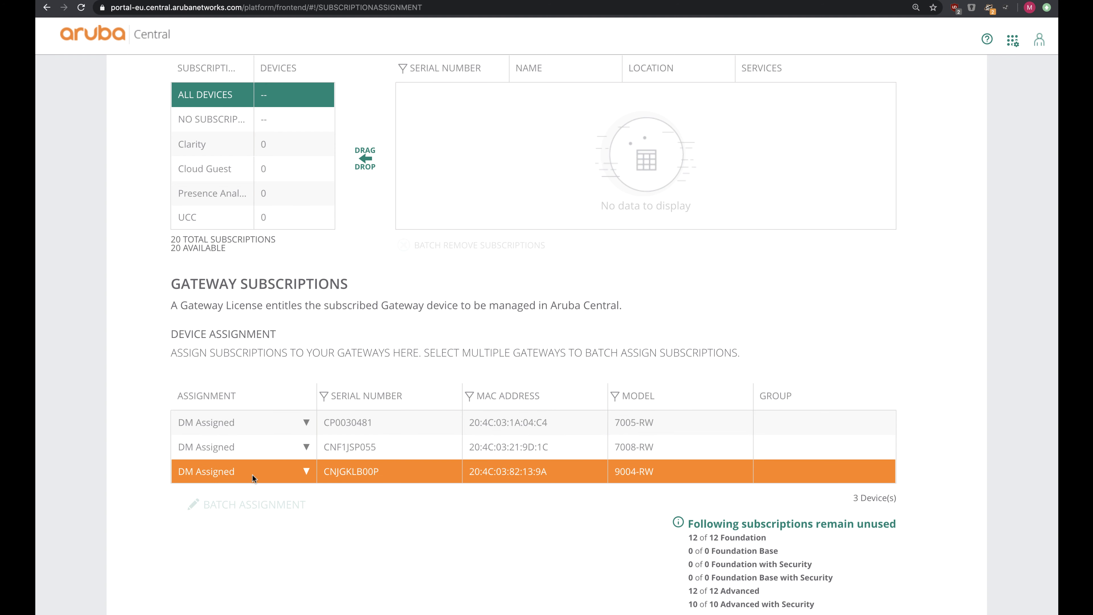
click(271, 467)
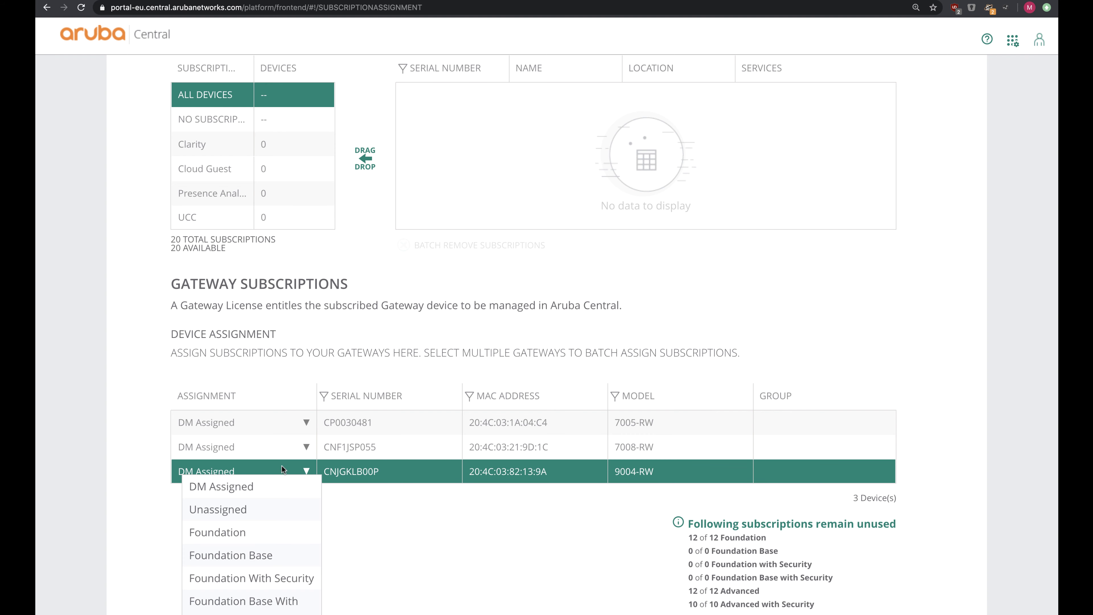
scroll(391, 504, down, 5)
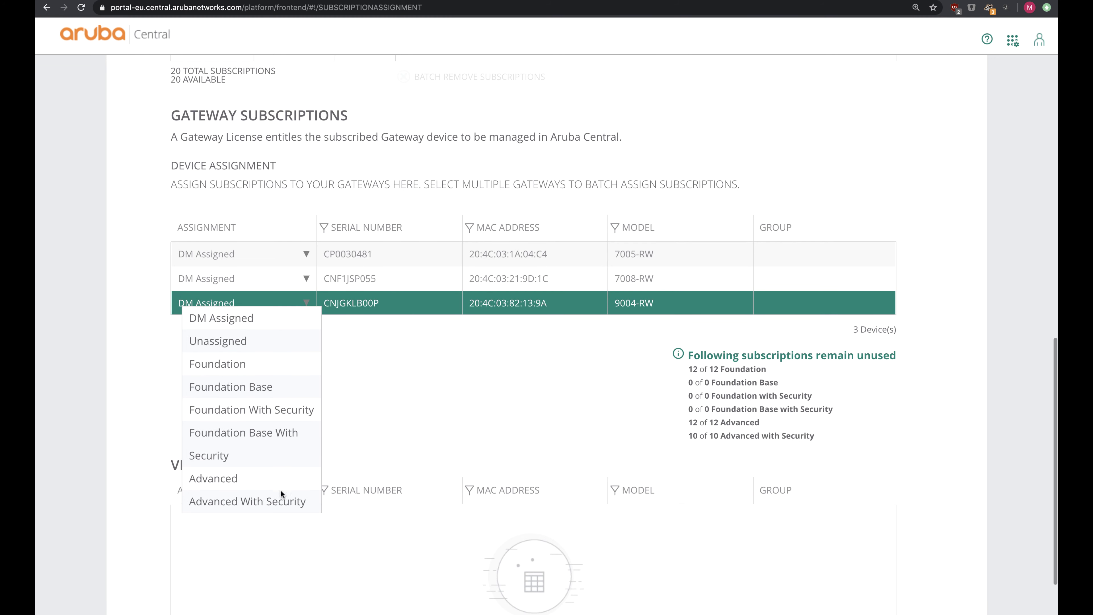
click(243, 505)
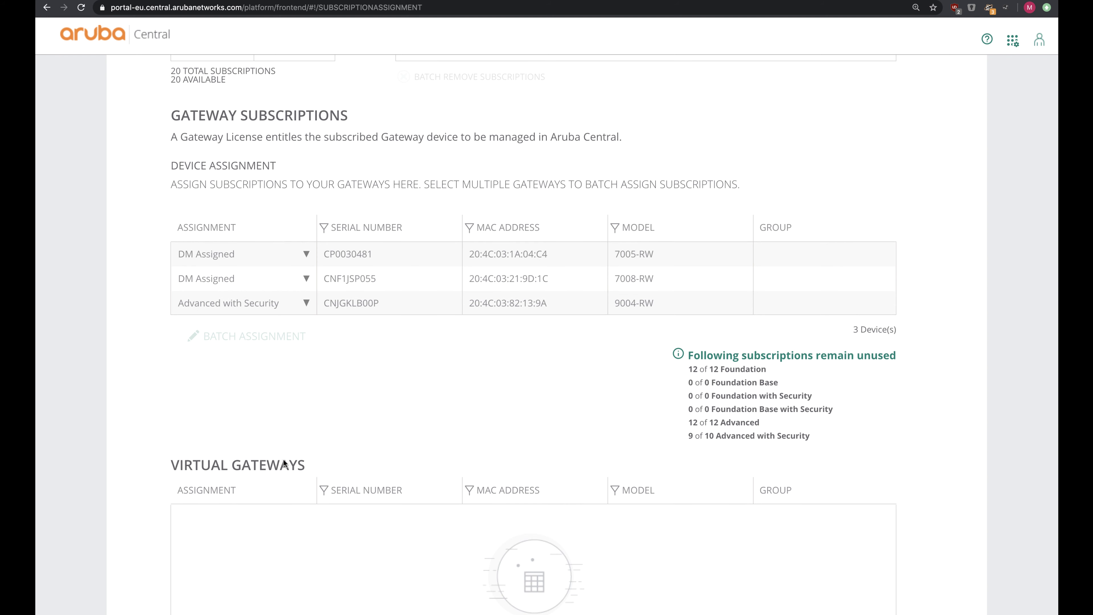
- Assign Foundation to the 7005-RW and 7008-RW gateways, then return to account home
click(381, 256)
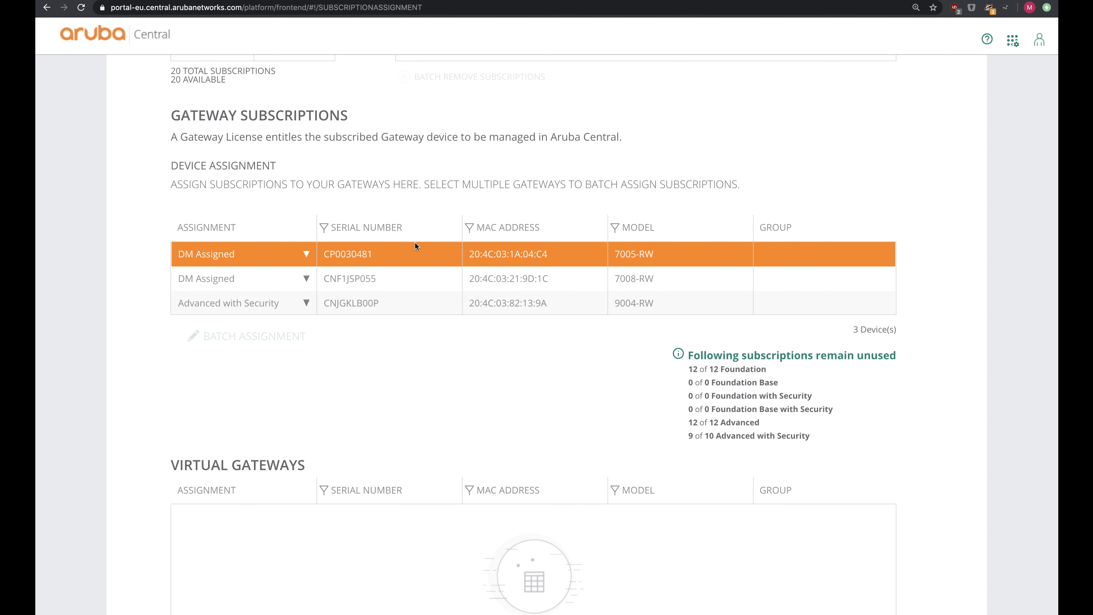
click(267, 252)
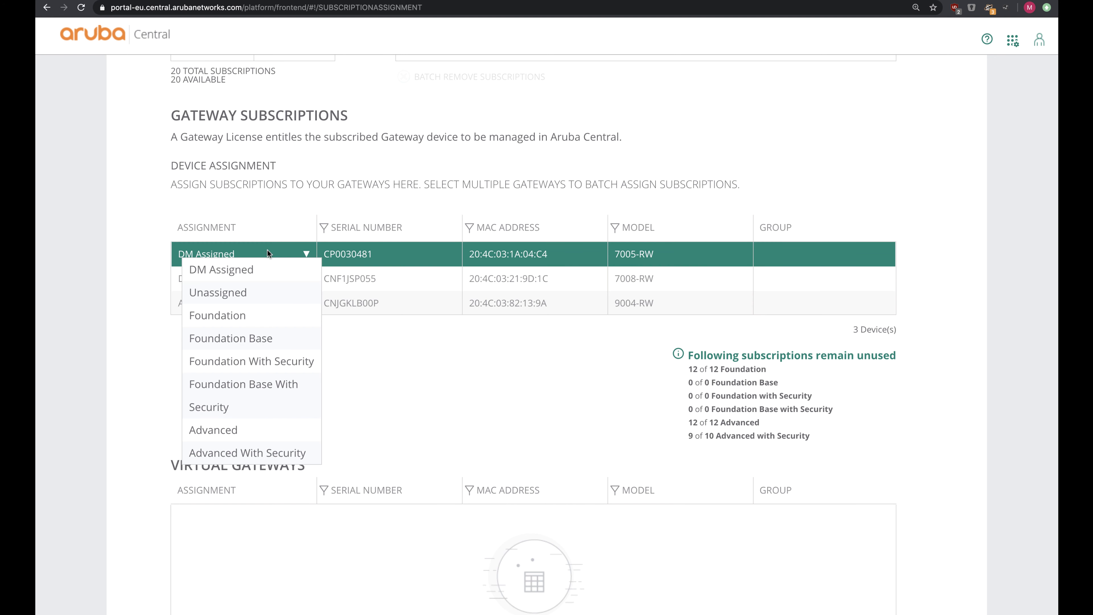
click(228, 314)
click(233, 282)
click(225, 344)
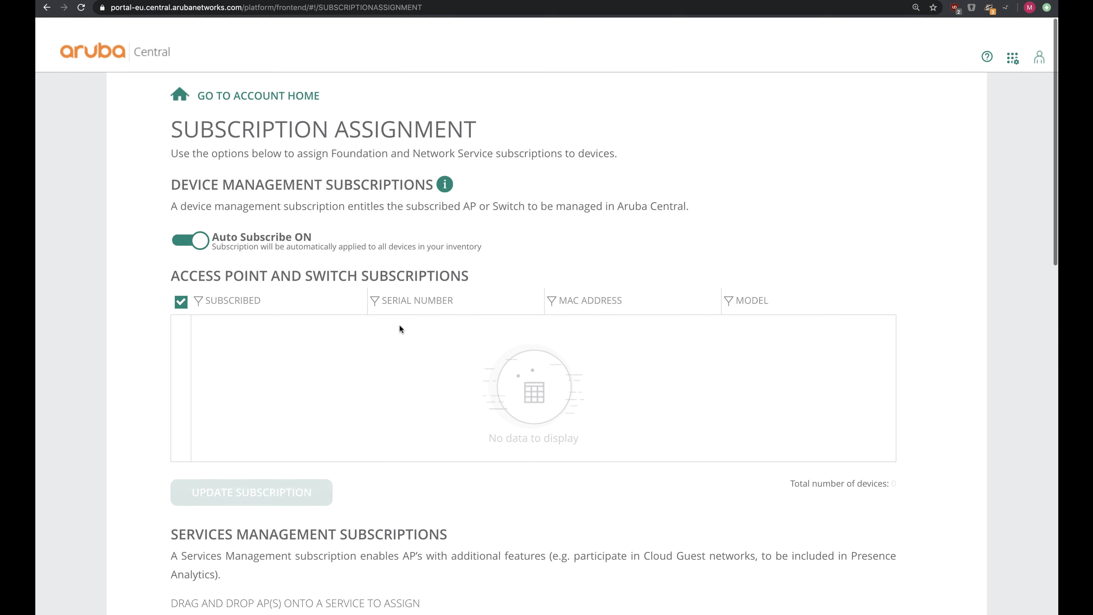
click(150, 41)
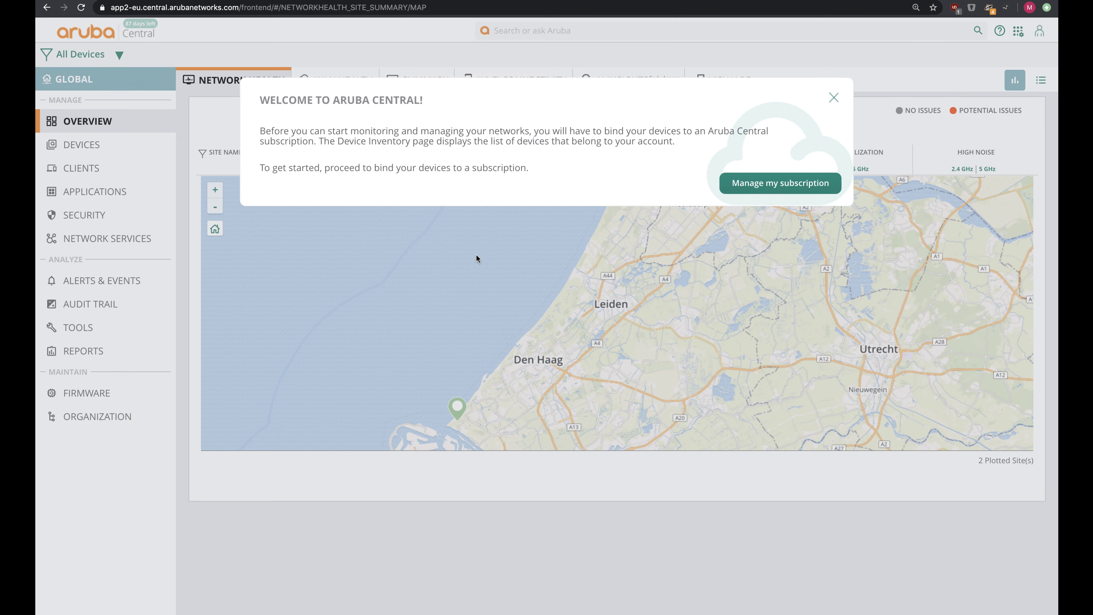
- Open the Opening Firewall Ports for Device Communication topic in Getting Started with Central
click(832, 99)
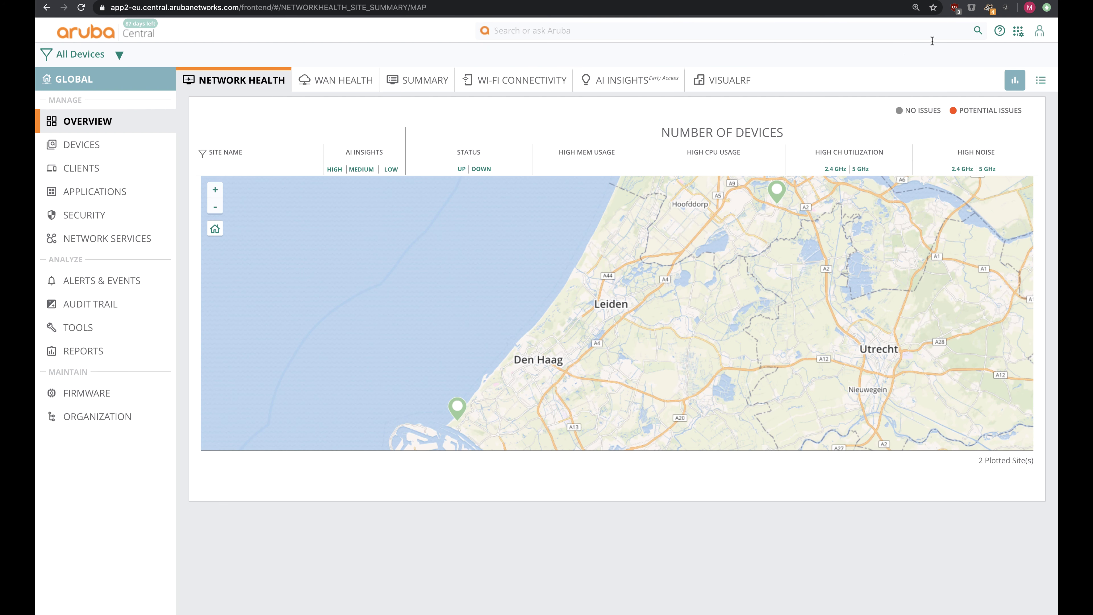
click(1000, 31)
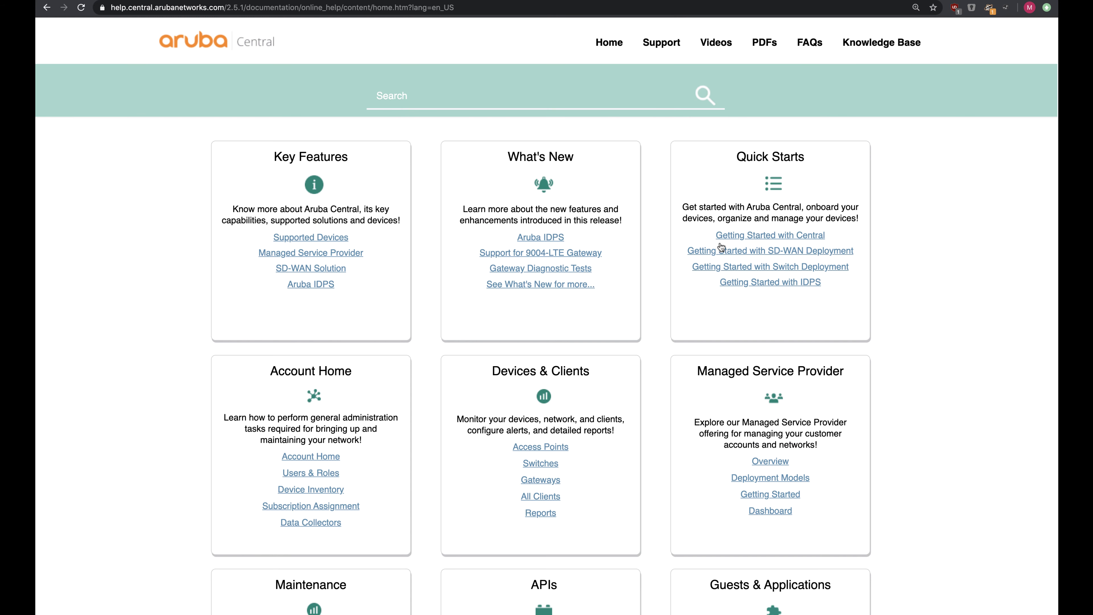
click(747, 236)
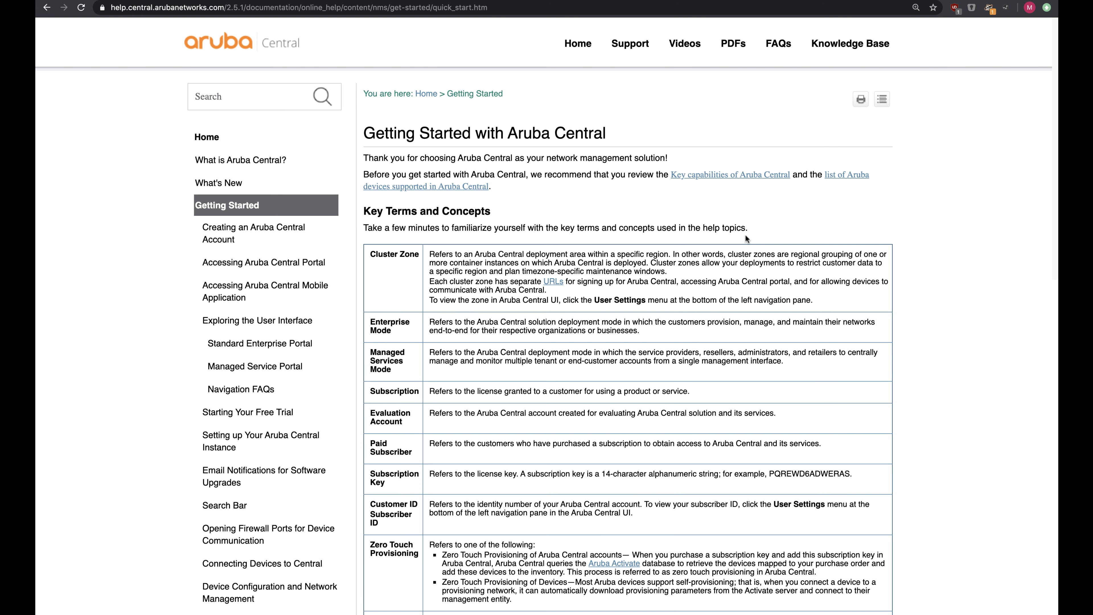
click(293, 541)
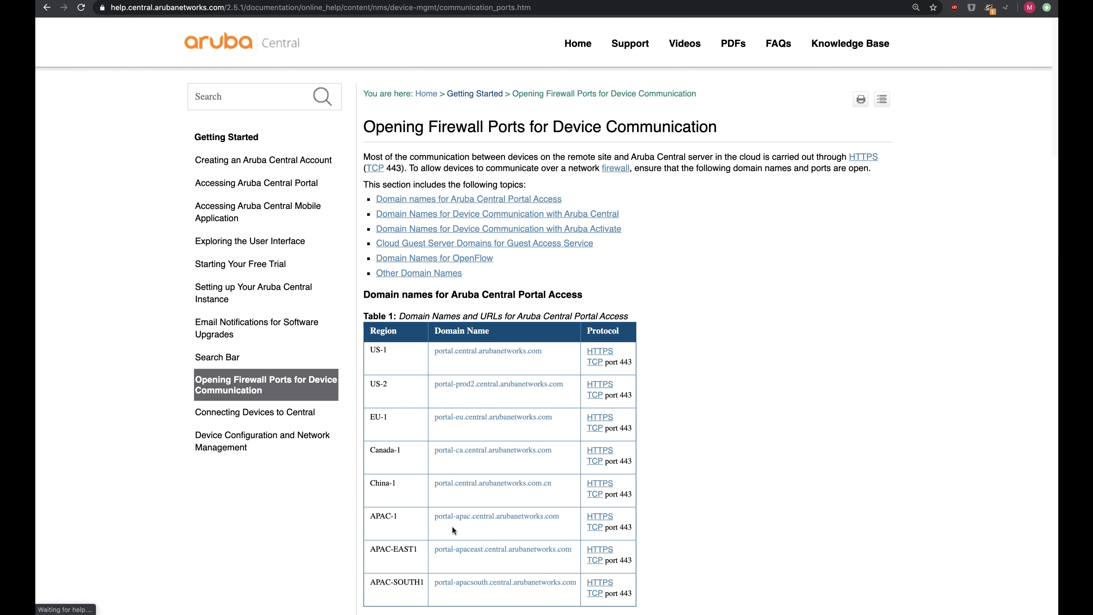
- Scroll to Table 2 and highlight the EU-1 domain names
scroll(546, 517, down, 1)
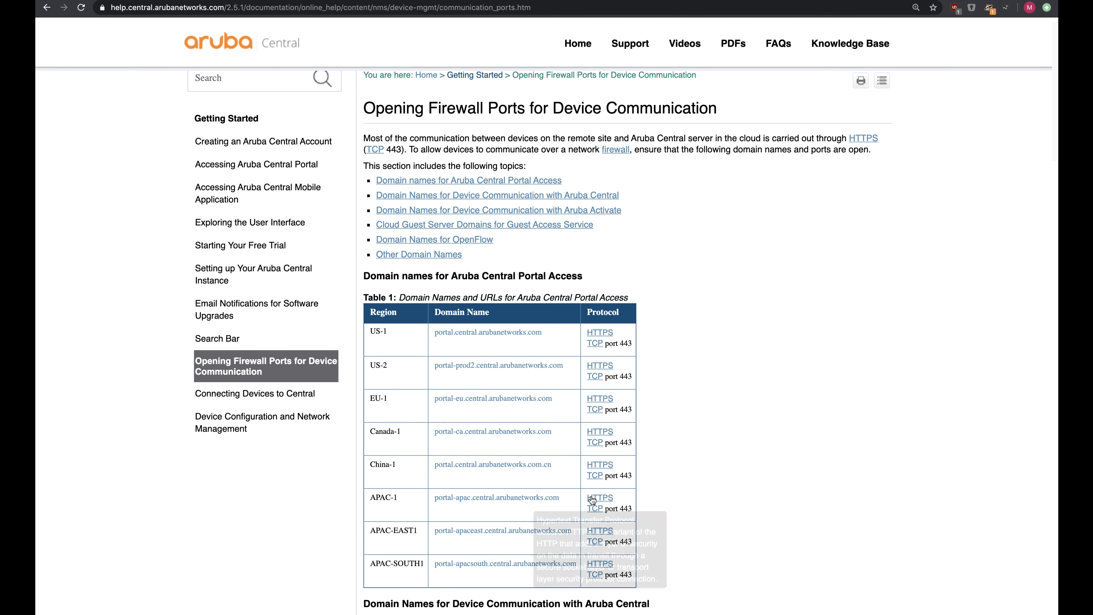
scroll(622, 403, down, 3)
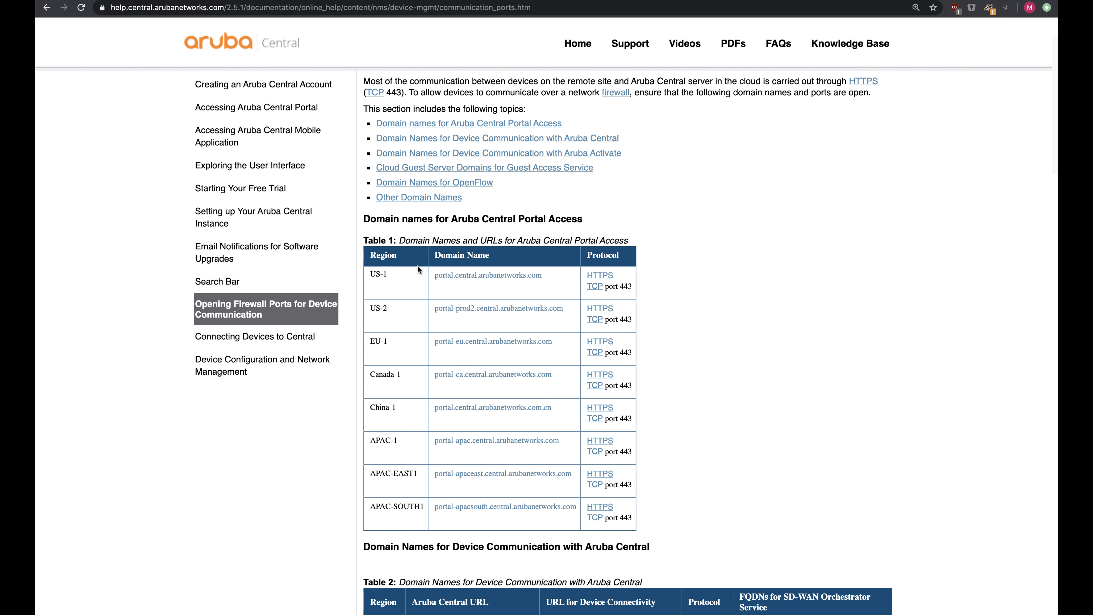
scroll(578, 340, down, 1)
scroll(579, 339, down, 15)
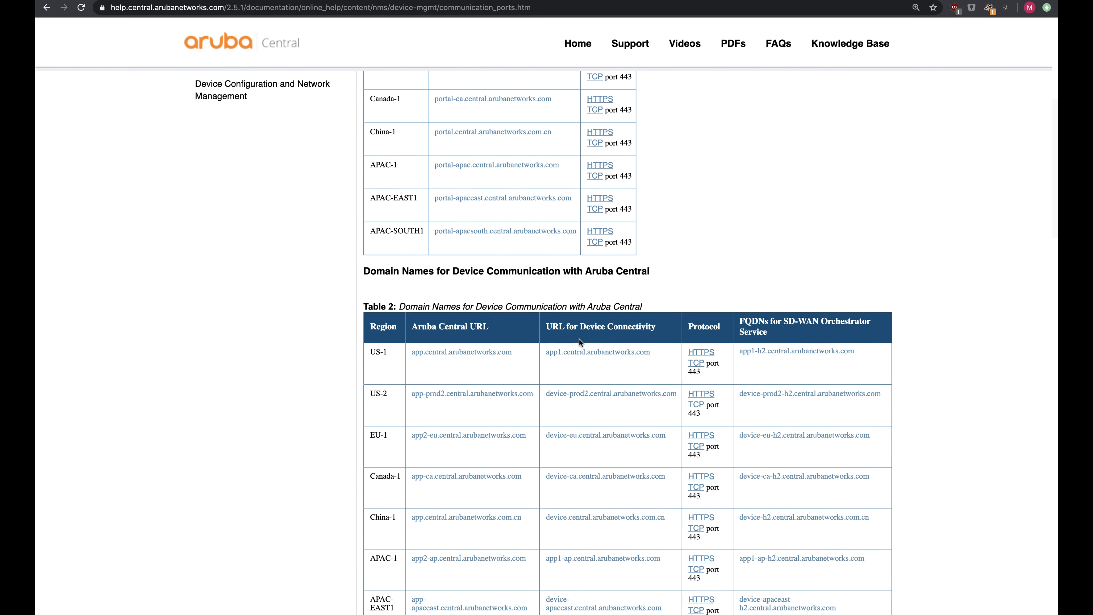
scroll(579, 342, down, 3)
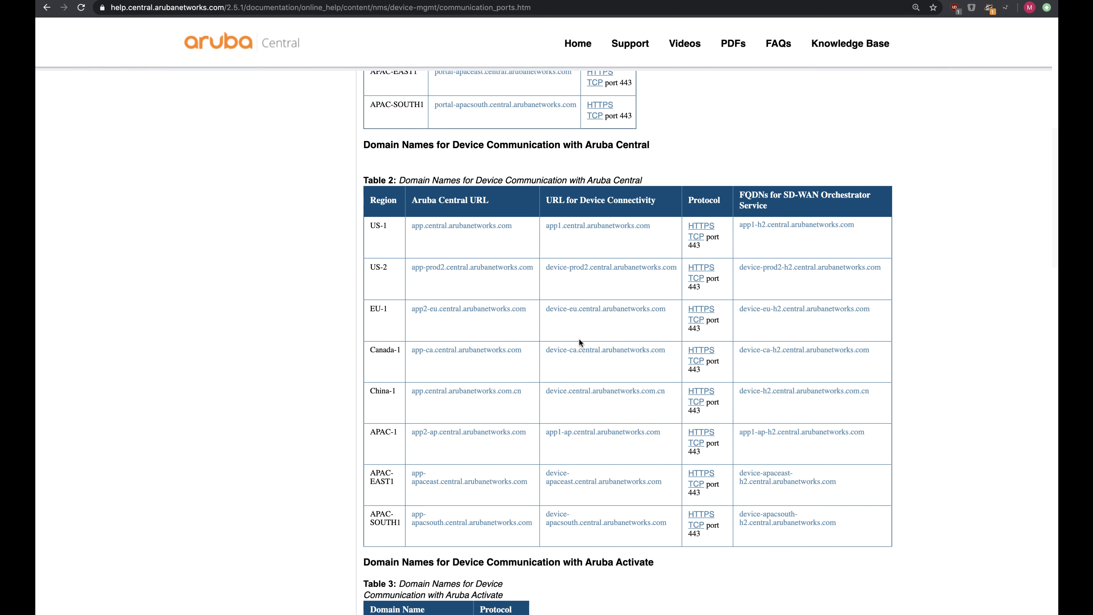
scroll(578, 340, down, 5)
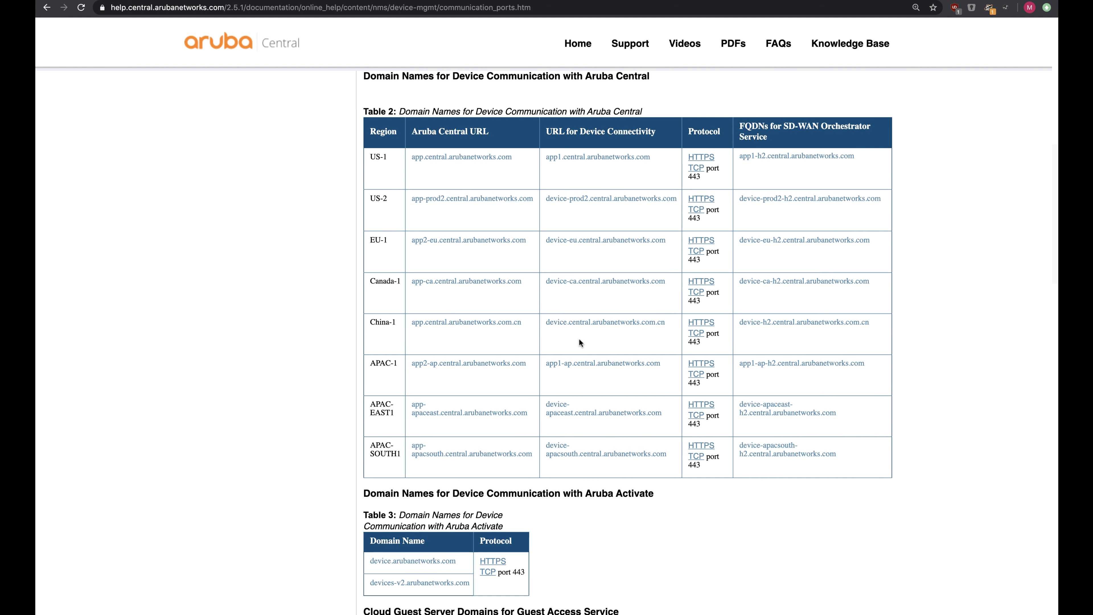
scroll(579, 339, up, 1)
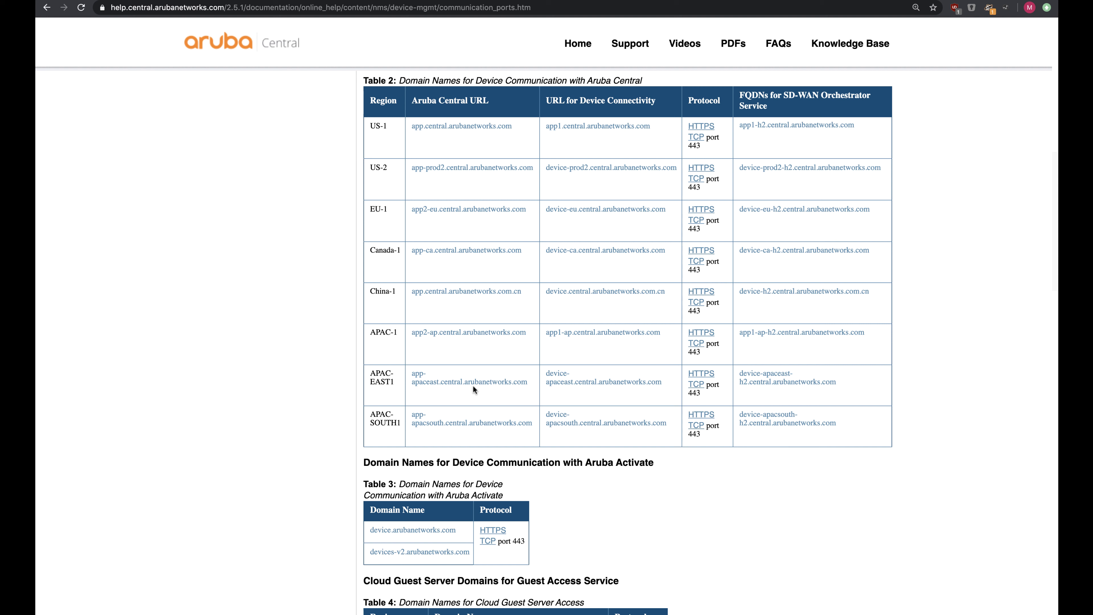
drag(364, 206, 627, 254)
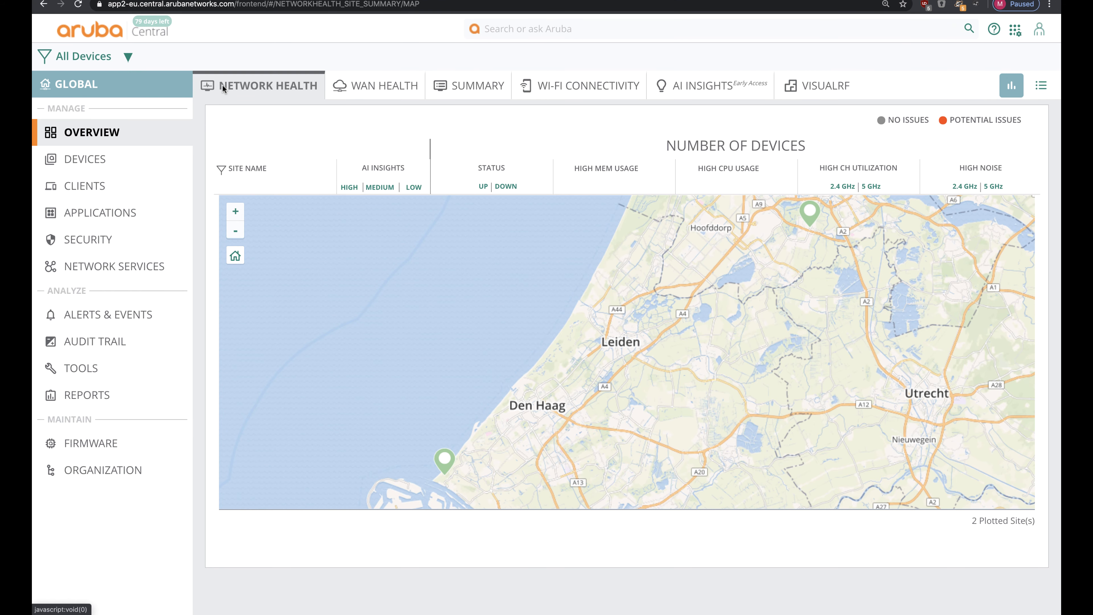
- Filter to the ABC-Branch group, list its Gateways, and open gateway configuration
click(128, 56)
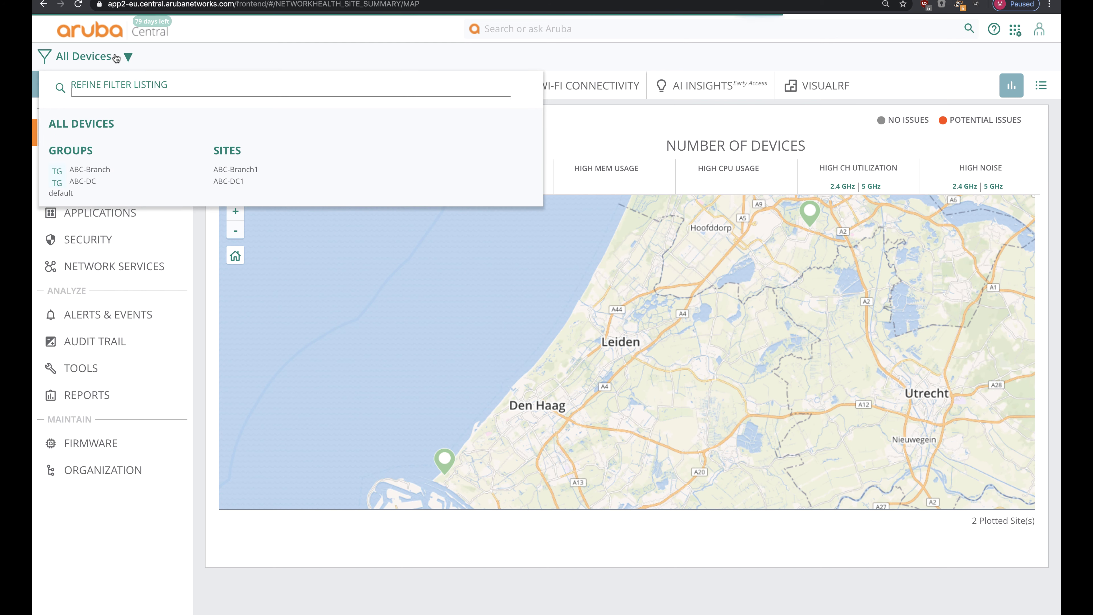
click(100, 169)
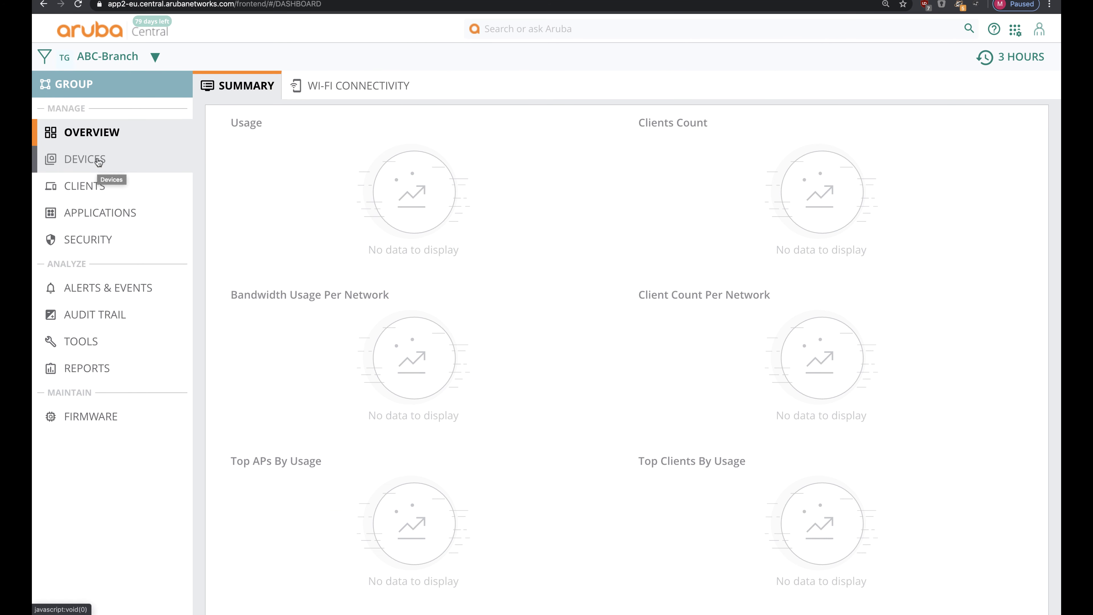
click(93, 171)
click(416, 91)
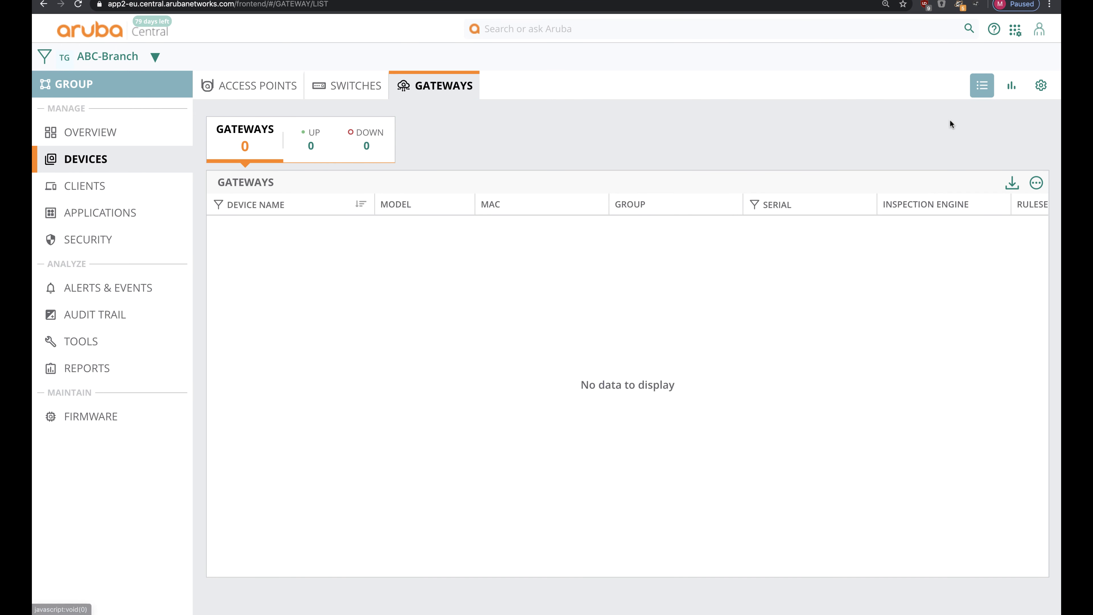
click(1041, 86)
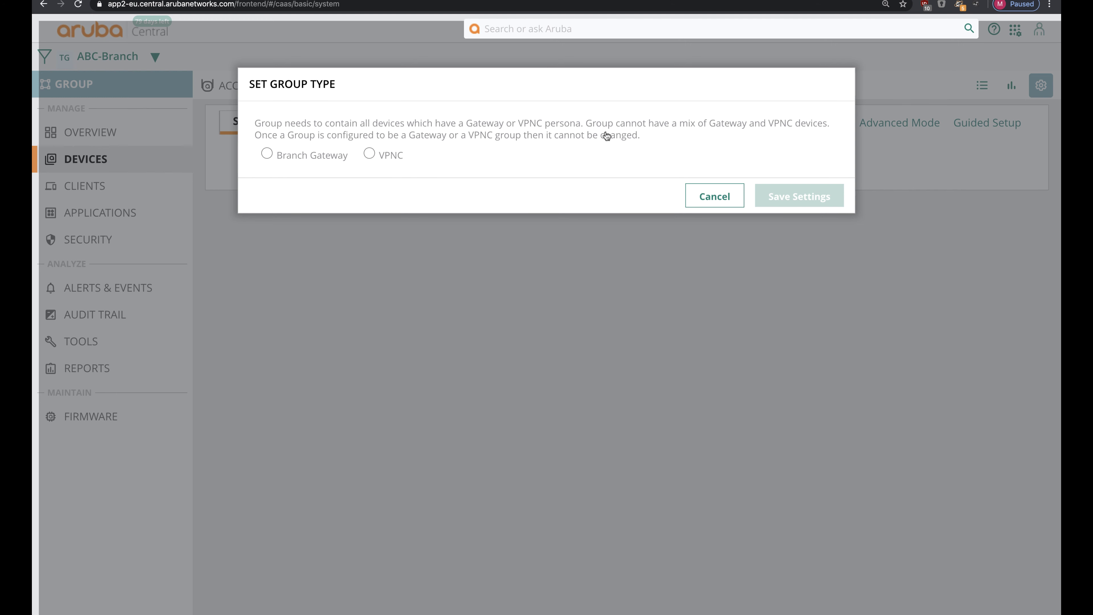
- Choose Branch Gateway as the ABC-Branch group type, noting it cannot be changed later
drag(638, 136, 561, 136)
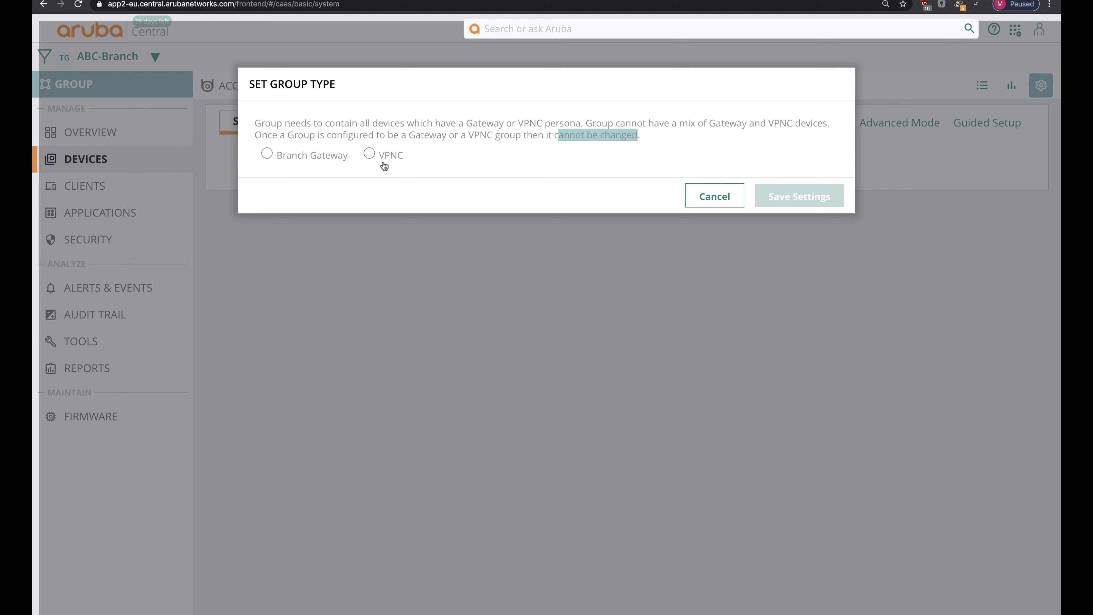
click(295, 155)
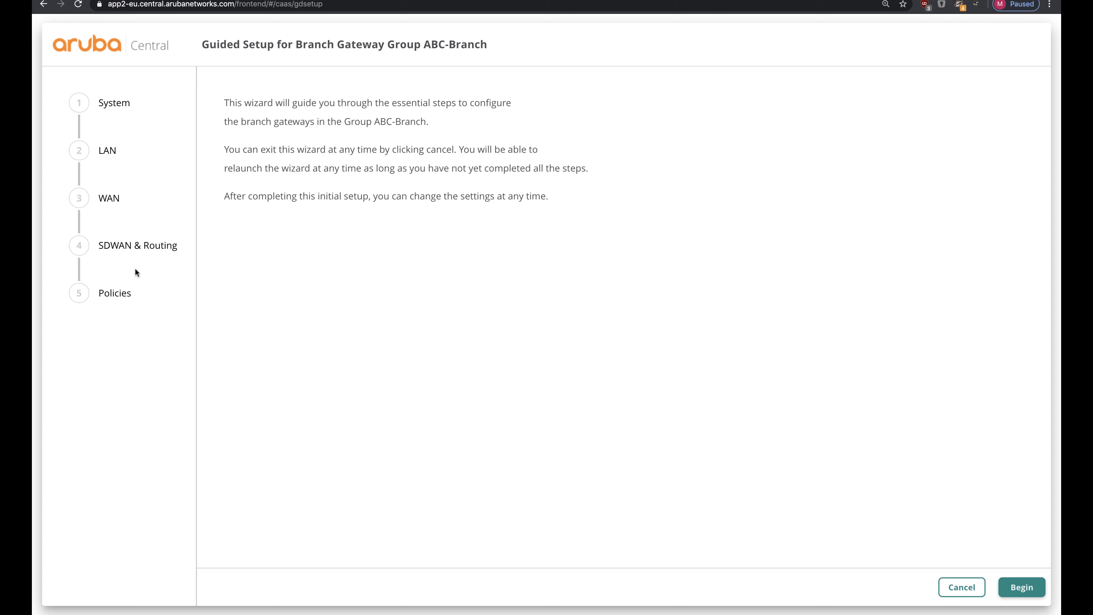
- Abandon the guided setup, switch to Advanced Mode, and expand System IP Address
click(963, 587)
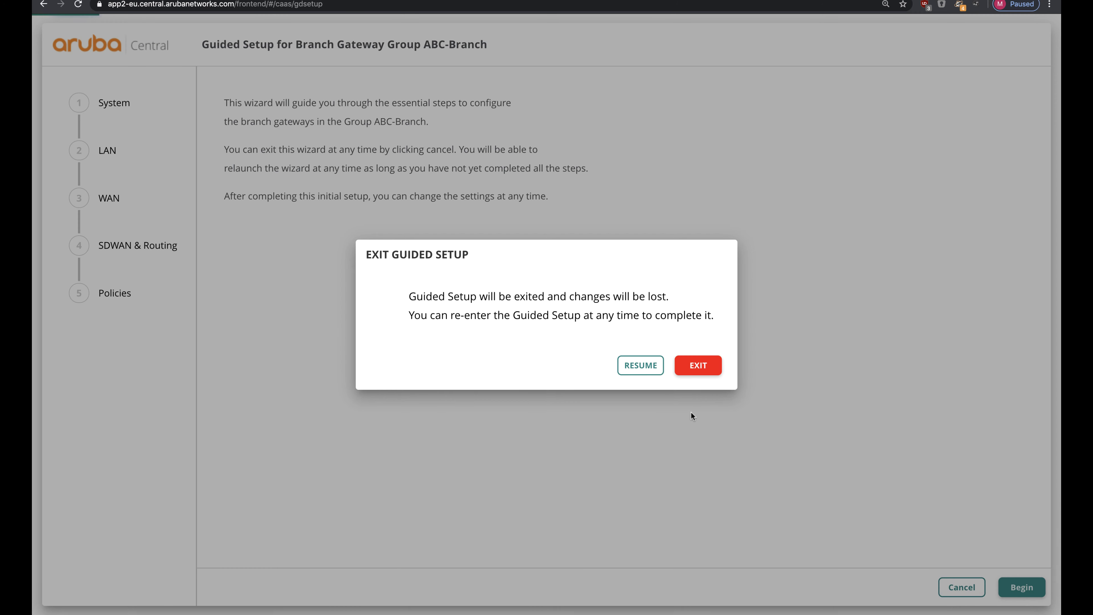
click(712, 366)
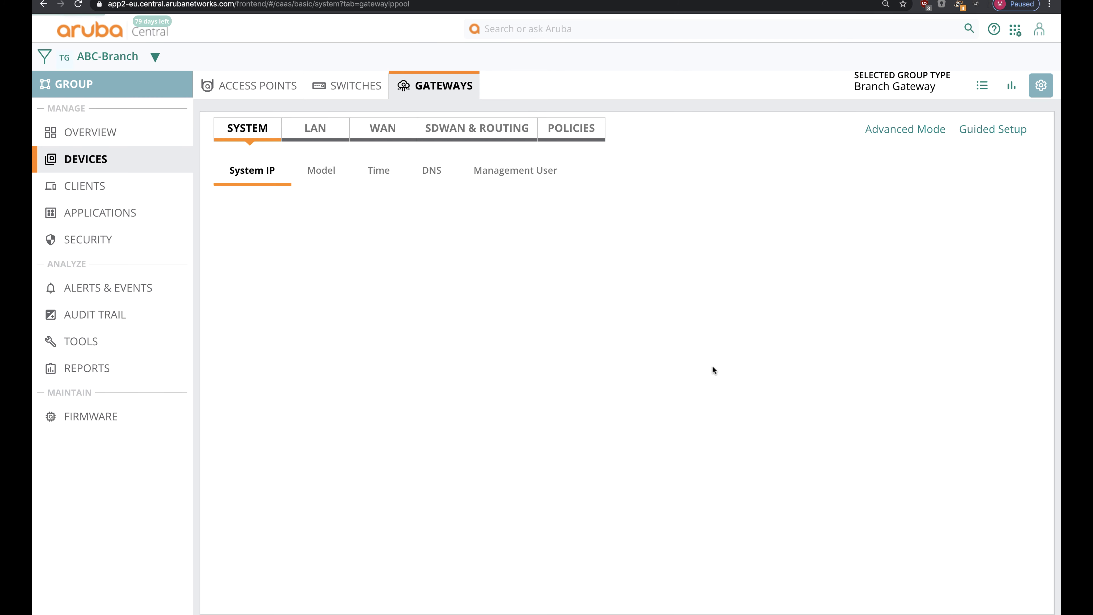
click(906, 131)
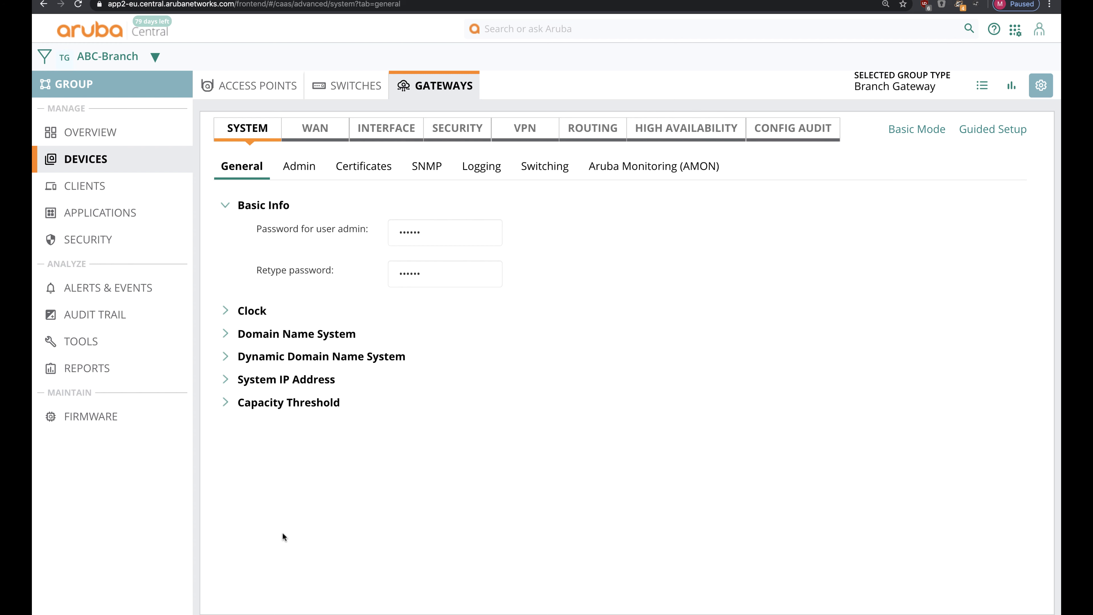
click(296, 380)
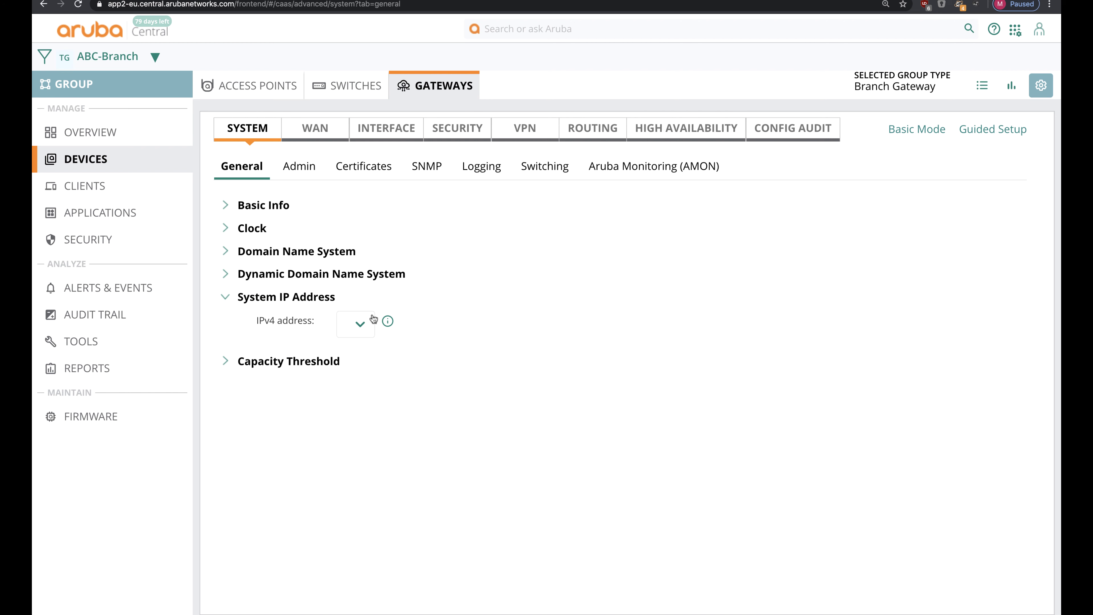
mouse_move(384, 321)
- Add a gateway pool named mgmt-central starting at 100.65.100.1
click(395, 135)
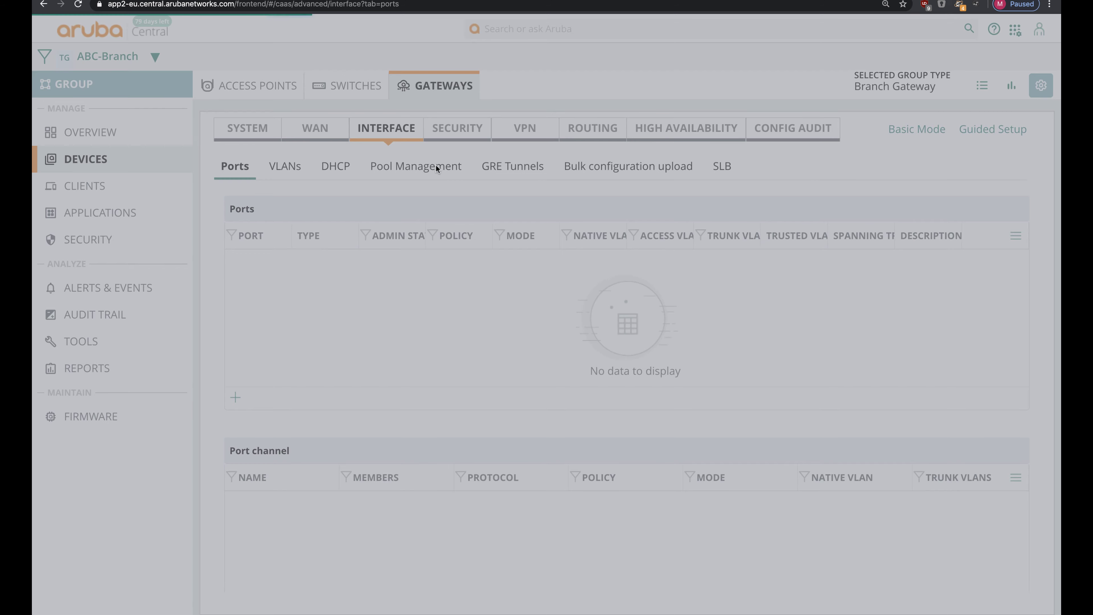
click(431, 166)
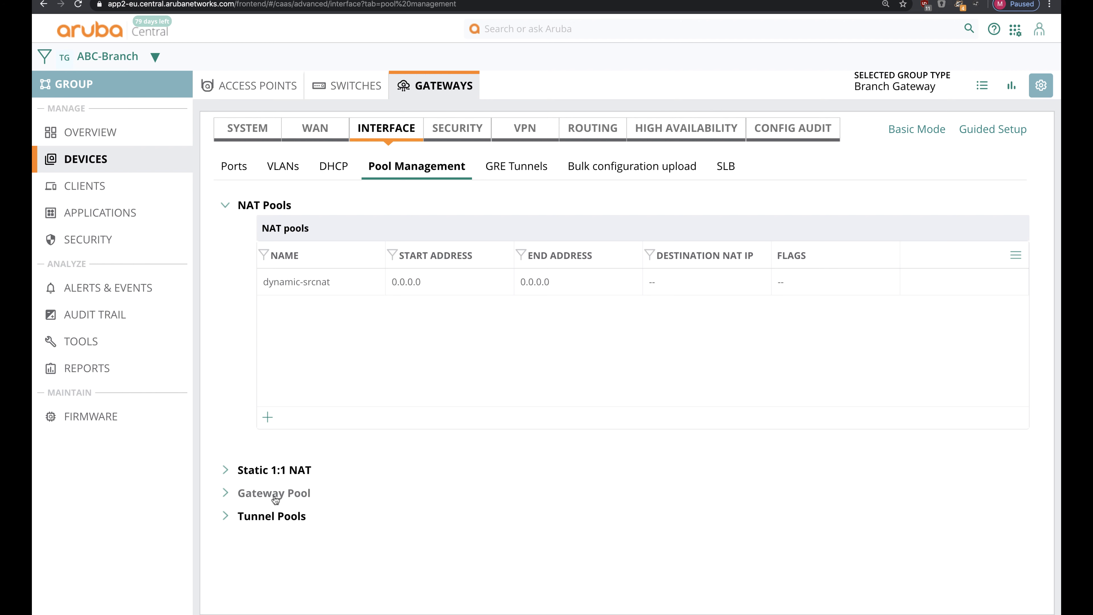
click(276, 496)
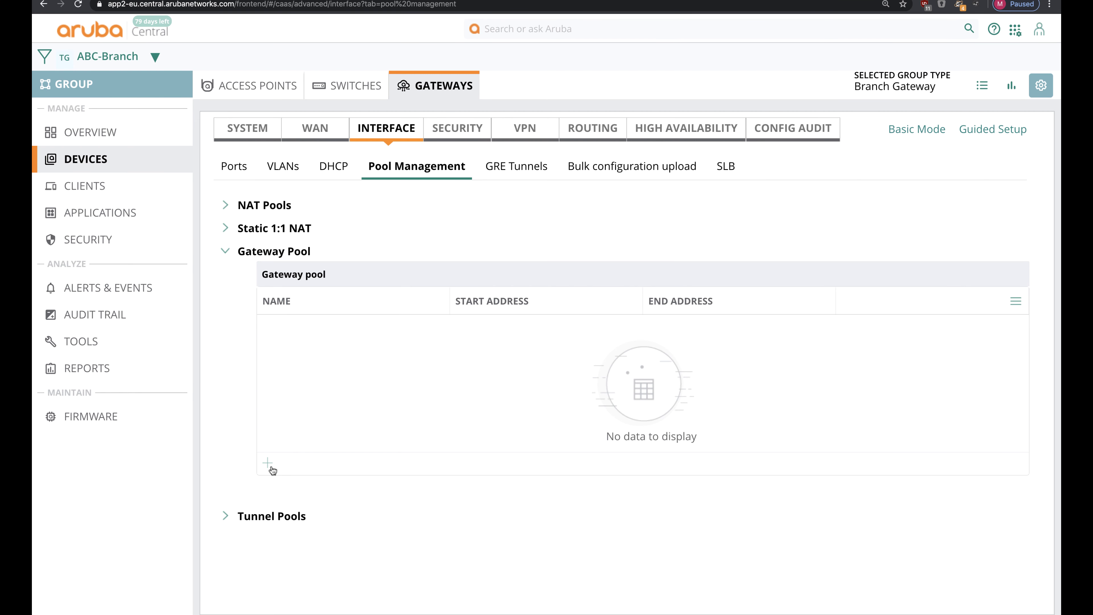
click(268, 464)
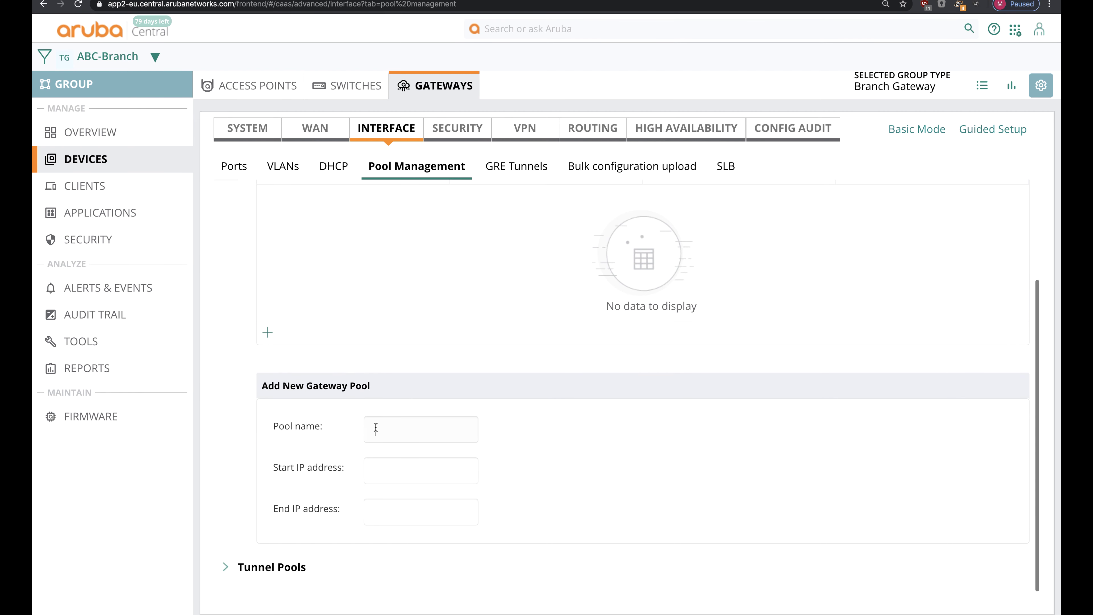
click(375, 429)
text(mgmt-central)
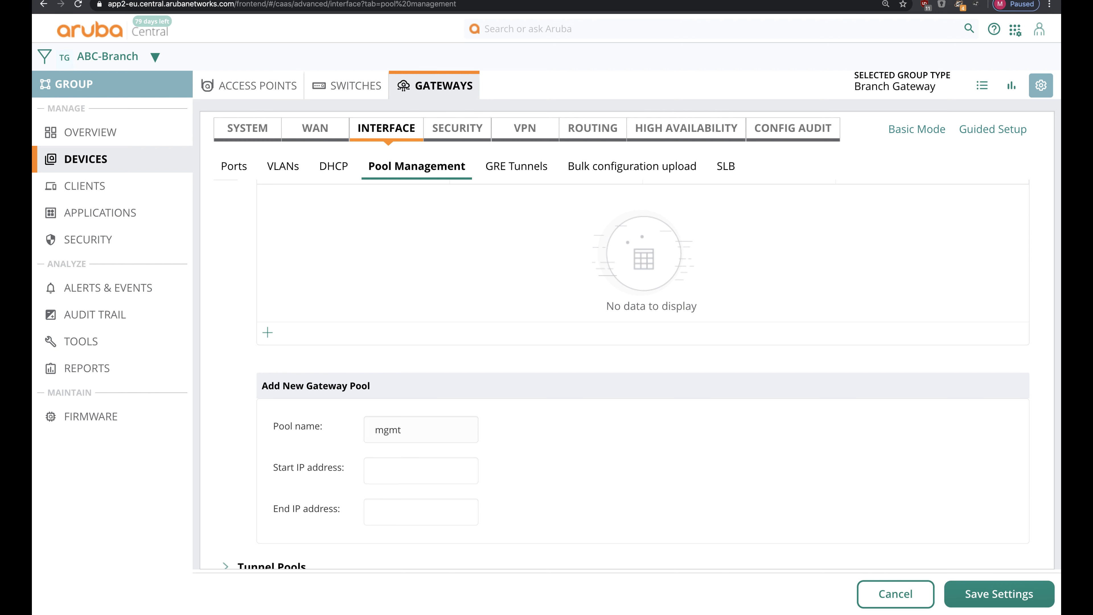
key(Tab)
text(100.65.100.1)
- Set the pool's end address to 100.65.100.254, save it, and go to VLANs
key(Tab)
double_click(393, 471)
key(ctrl+c)
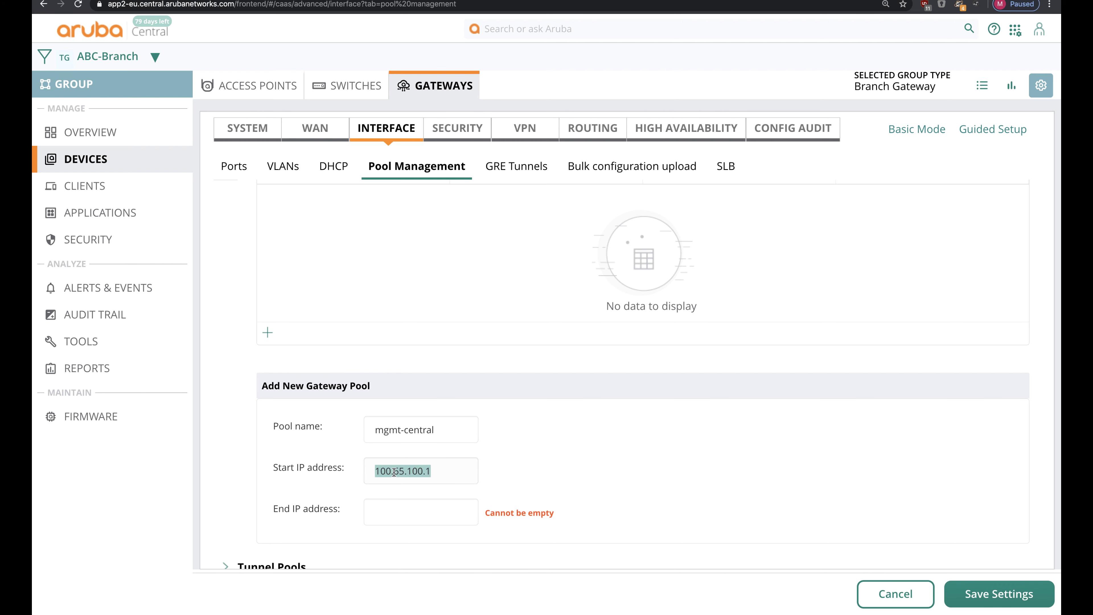
click(391, 499)
key(ctrl+v)
key(BackSpace)
text(254)
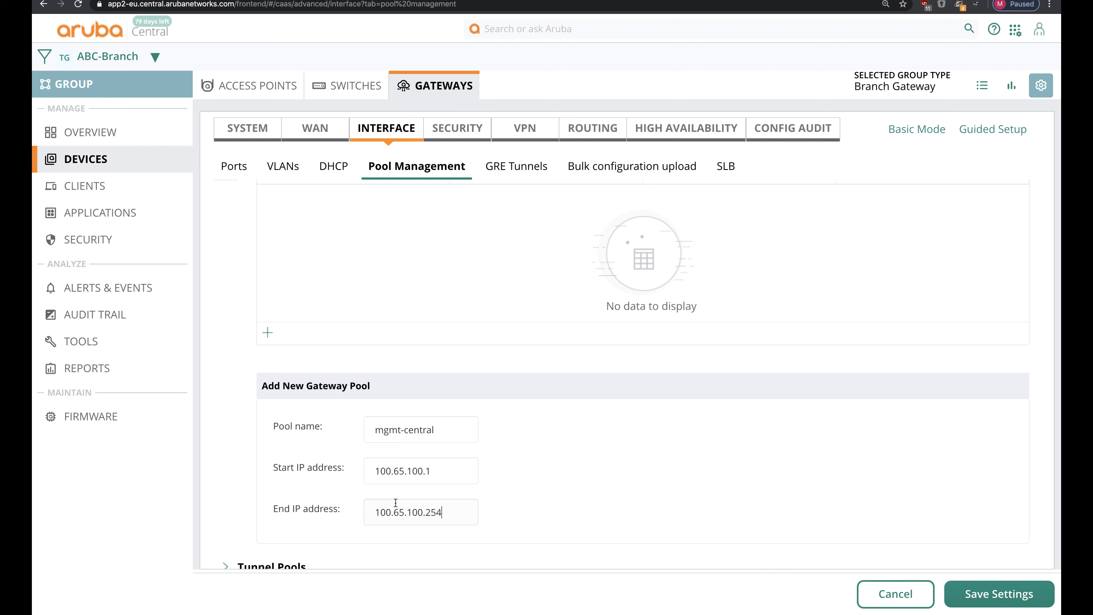
click(1003, 594)
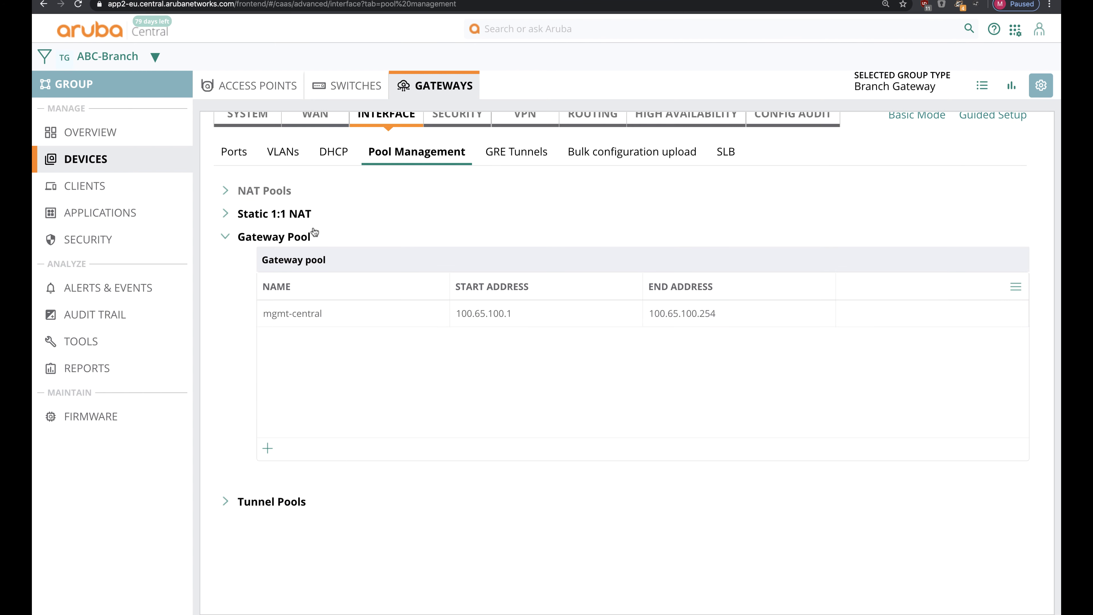
click(283, 156)
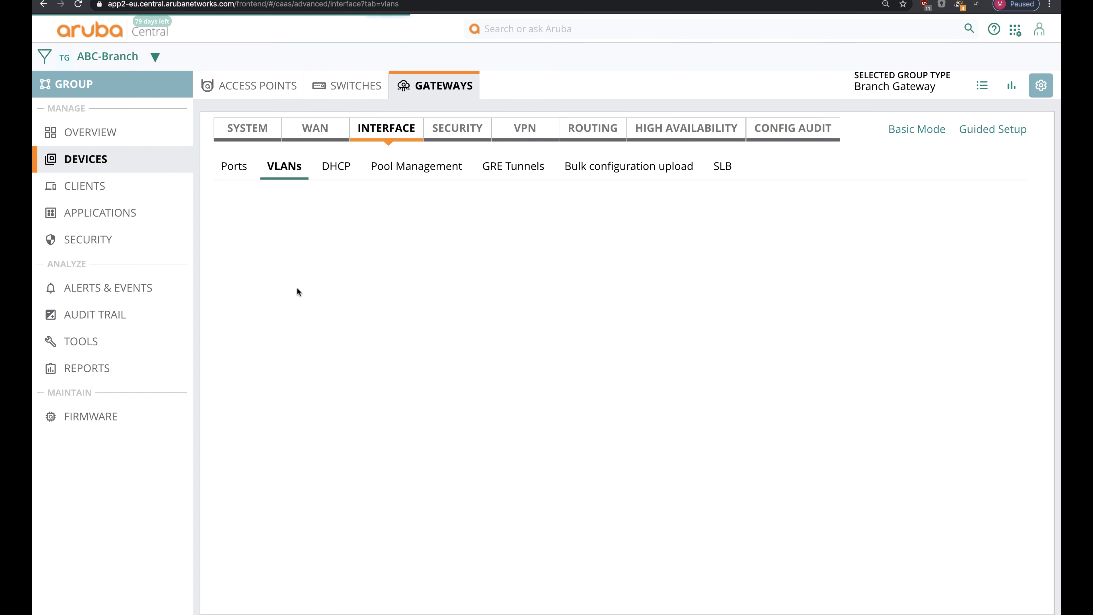
- Create a VLAN named mgmt-central with ID 4000
click(235, 396)
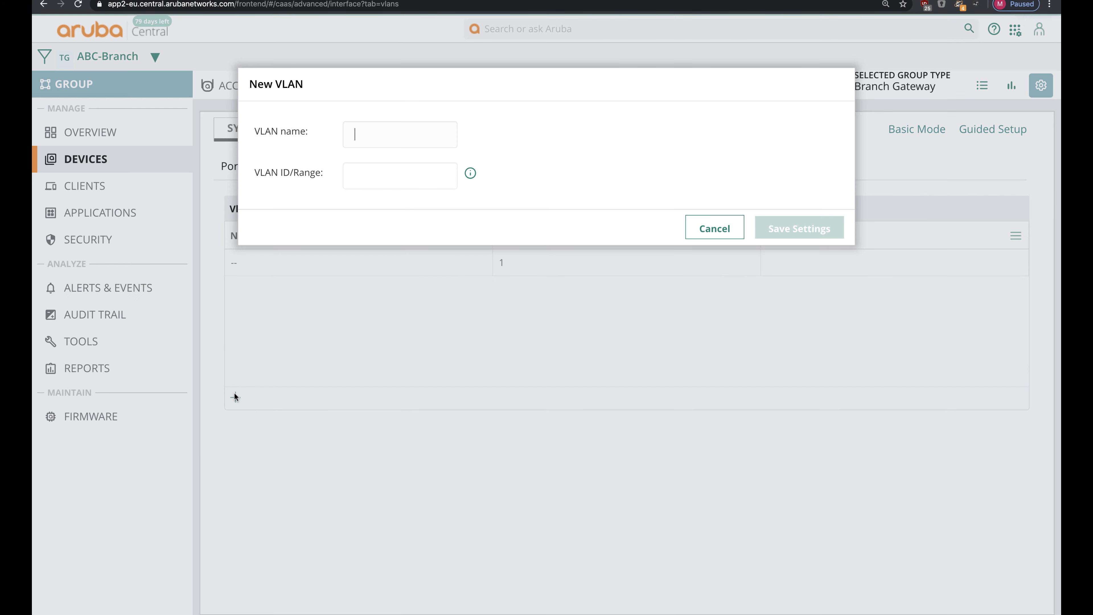
text(mgmt-central)
key(Tab)
text(4000)
click(777, 230)
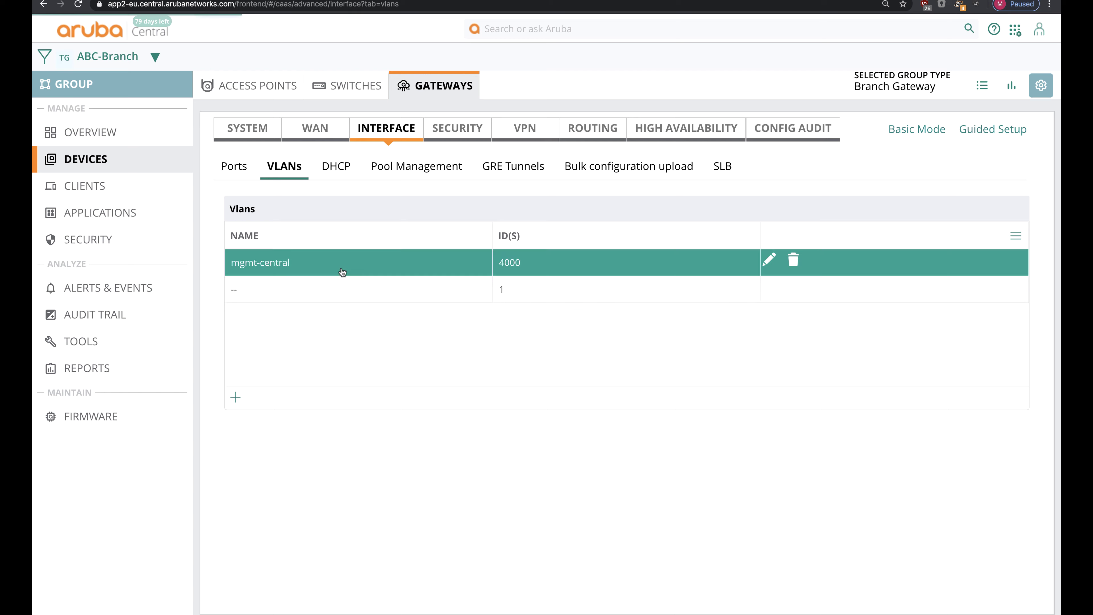
- Give VLAN 4000 routing, Gateway Pool IP assignment, and forced operational status up, then save
click(342, 271)
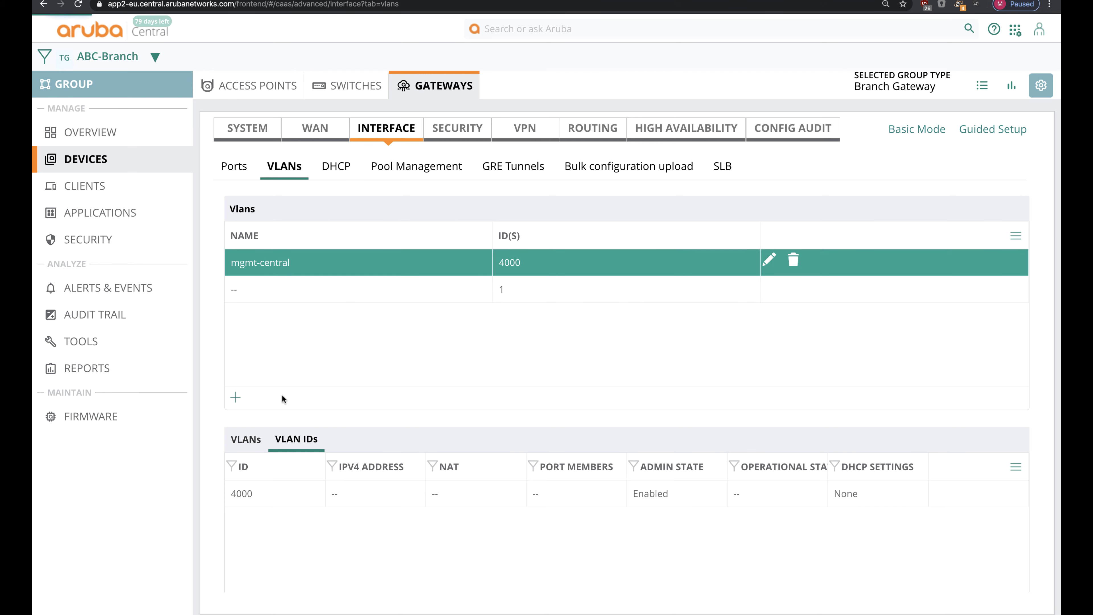
click(258, 488)
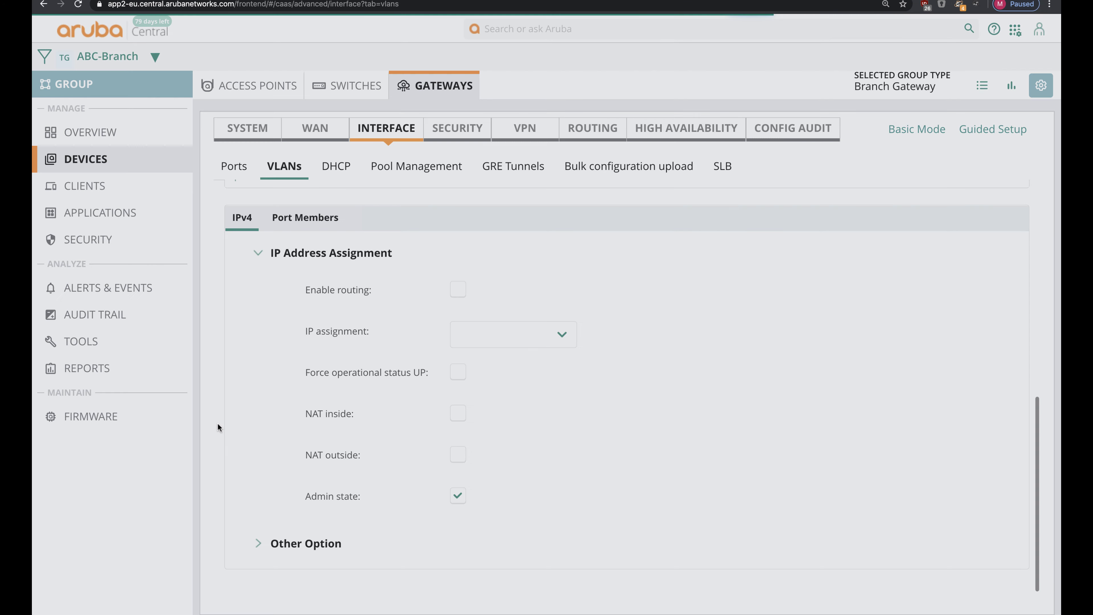
scroll(217, 422, down, 4)
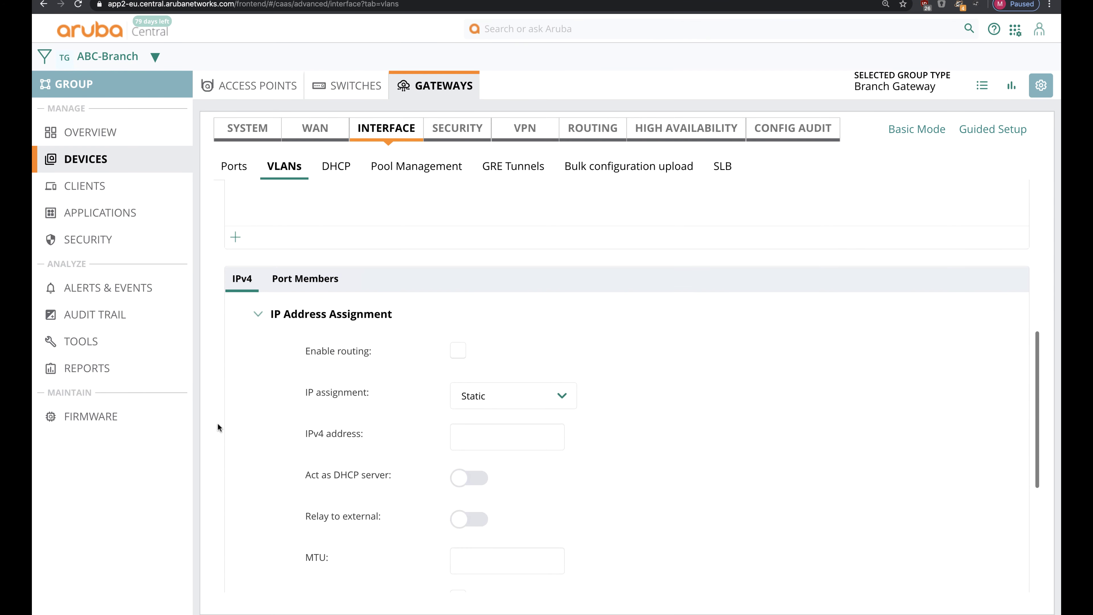
click(450, 357)
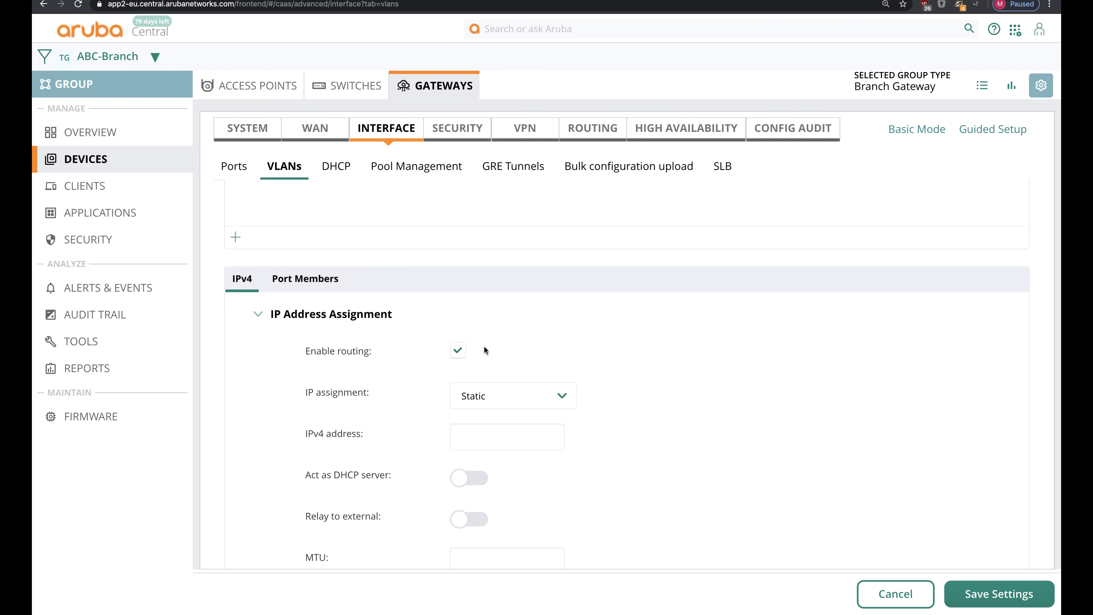
scroll(489, 342, down, 2)
click(499, 303)
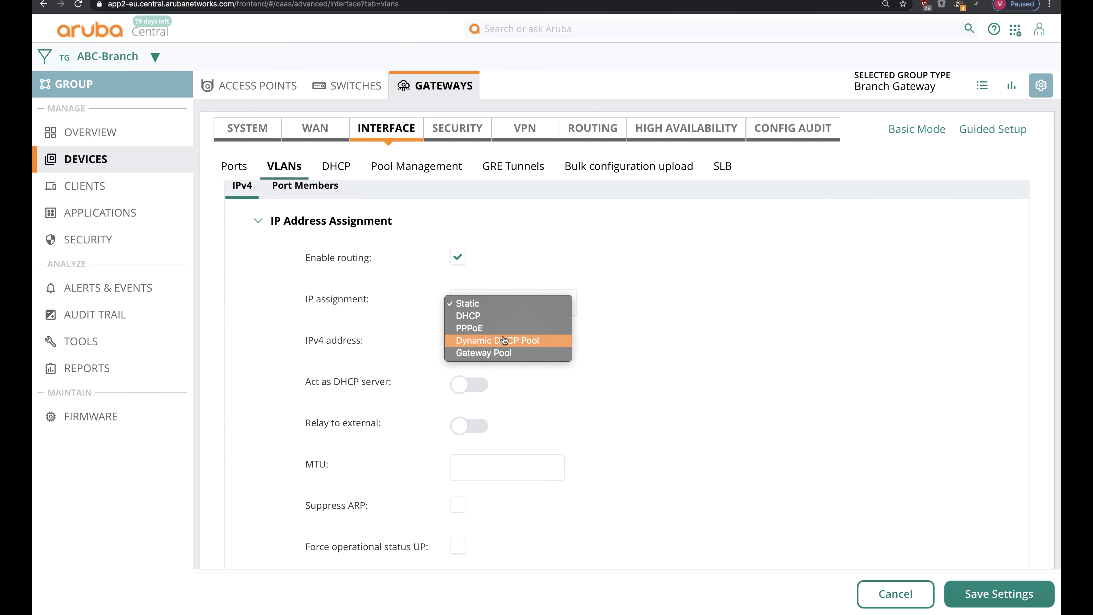
click(505, 357)
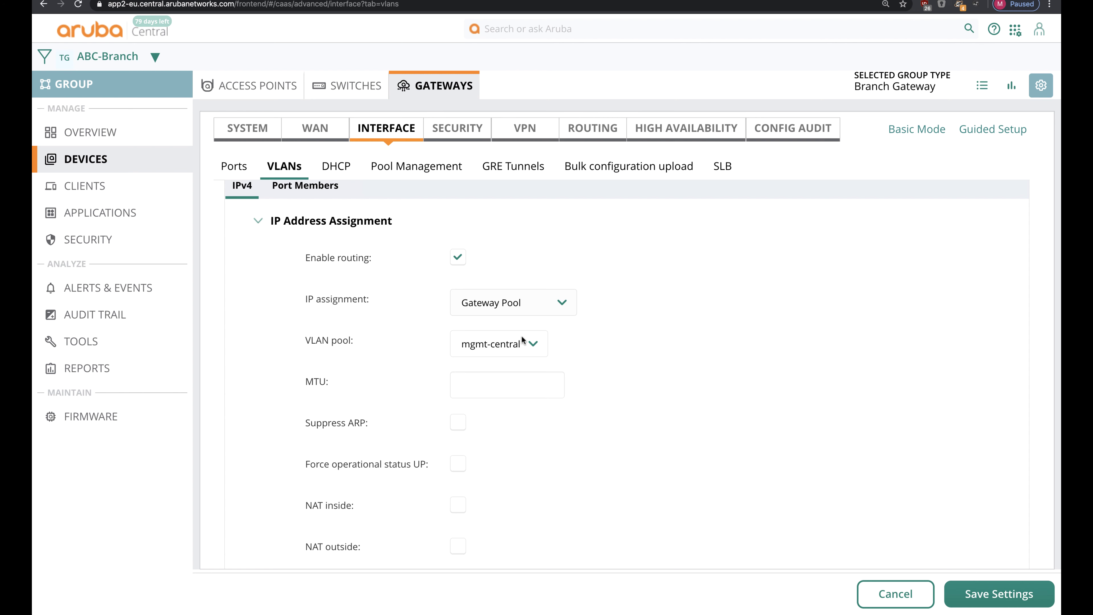
scroll(552, 364, down, 2)
scroll(553, 362, down, 1)
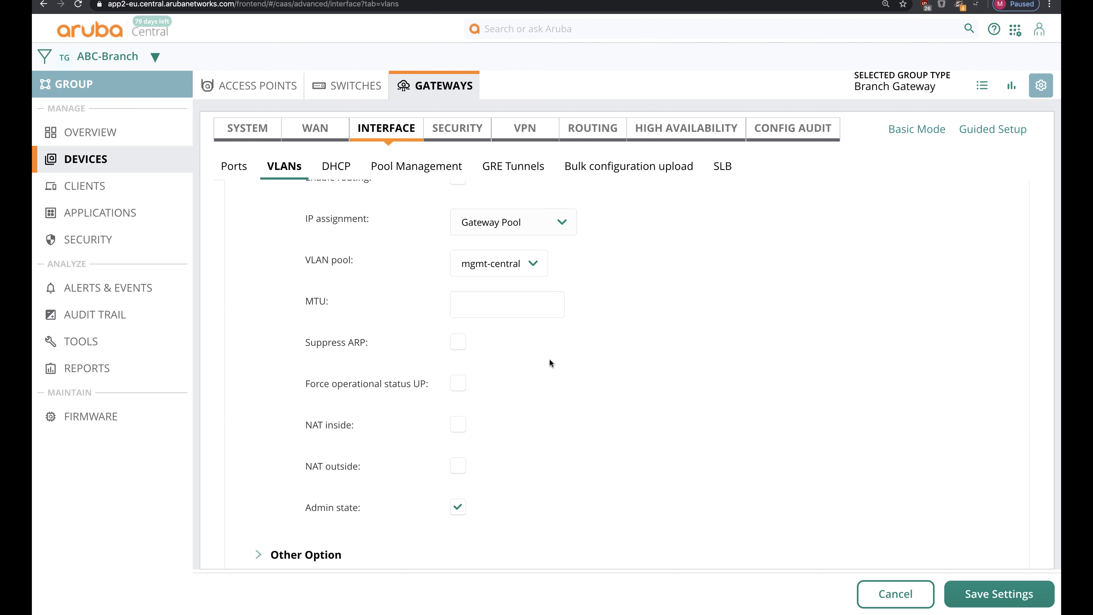
click(463, 387)
click(998, 593)
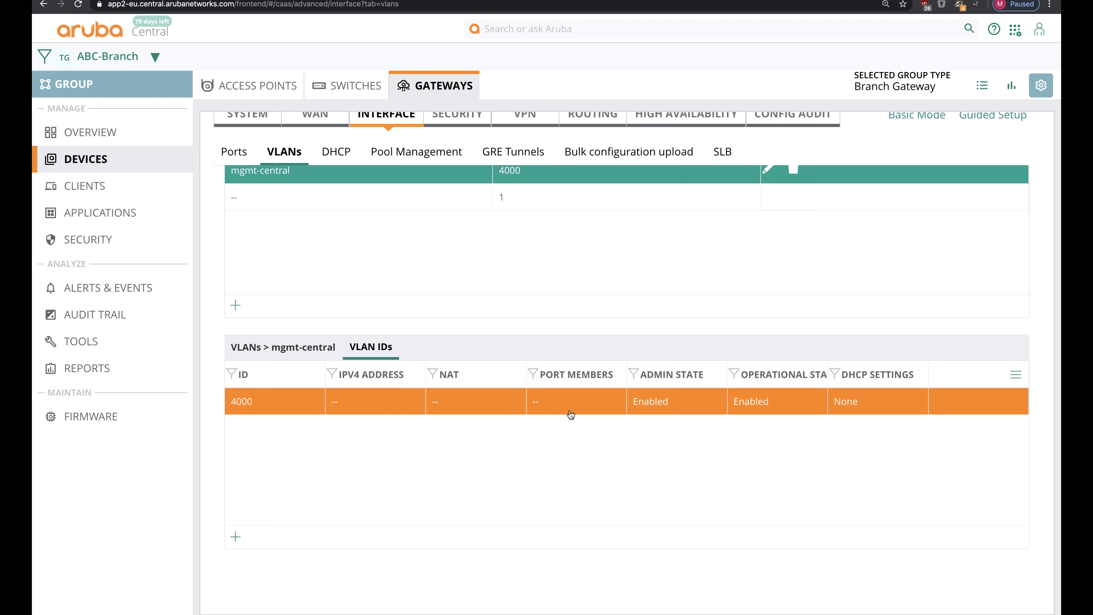
scroll(465, 339, up, 2)
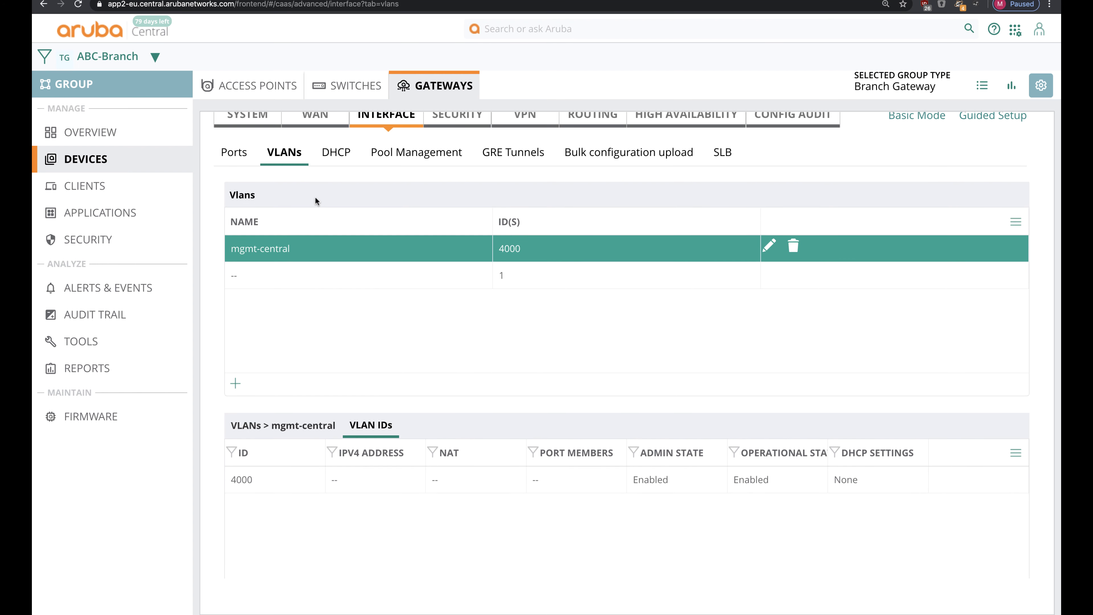
- Set VLAN 4000 as the System IP address, save, and accept the reboot warning
click(264, 139)
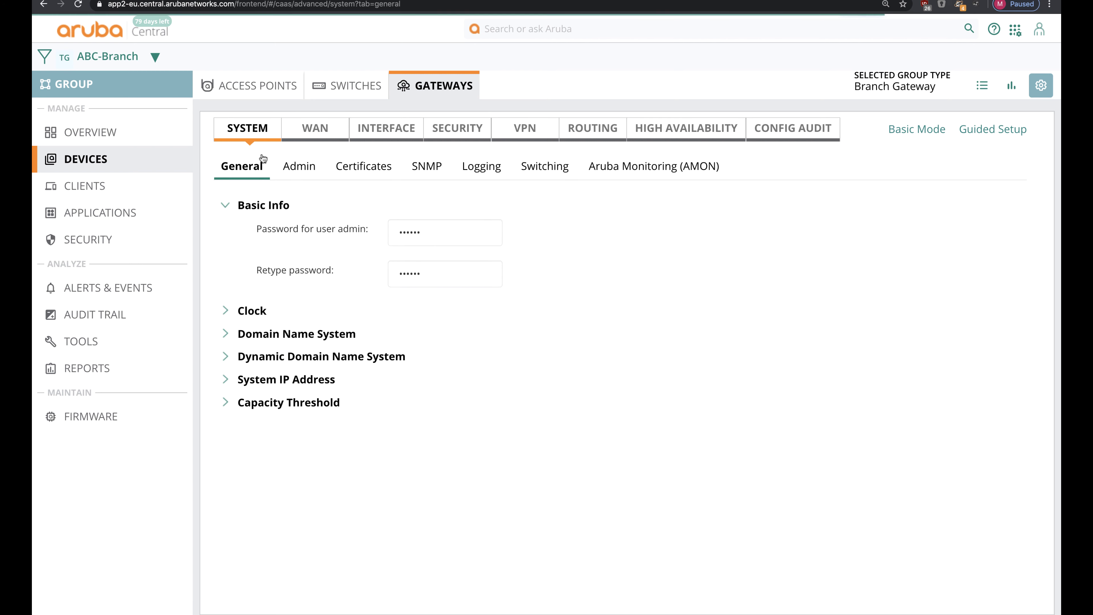
click(282, 375)
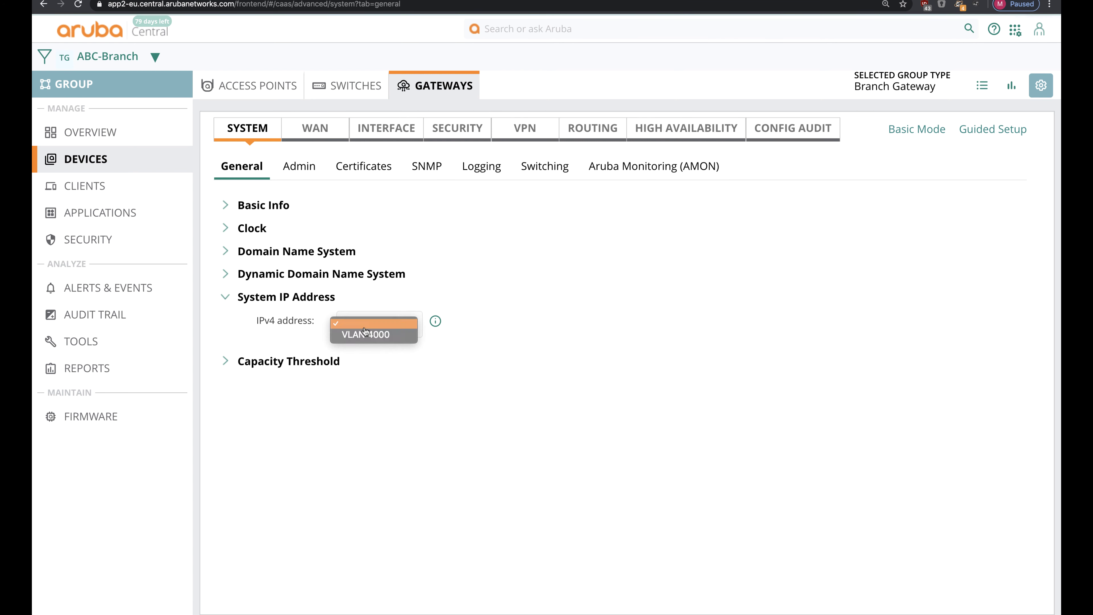
click(958, 593)
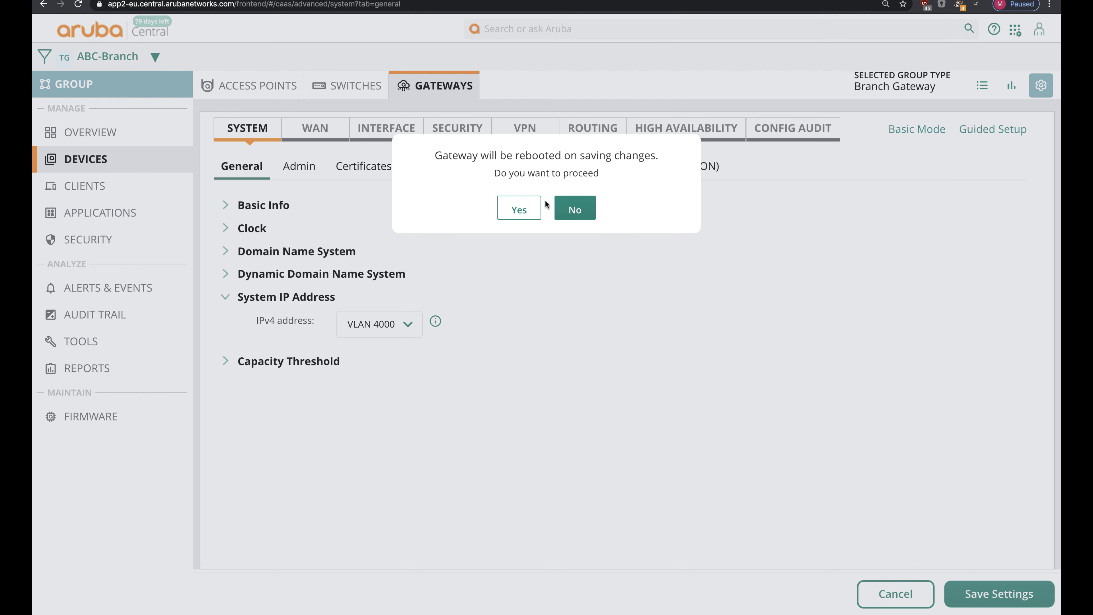
click(521, 211)
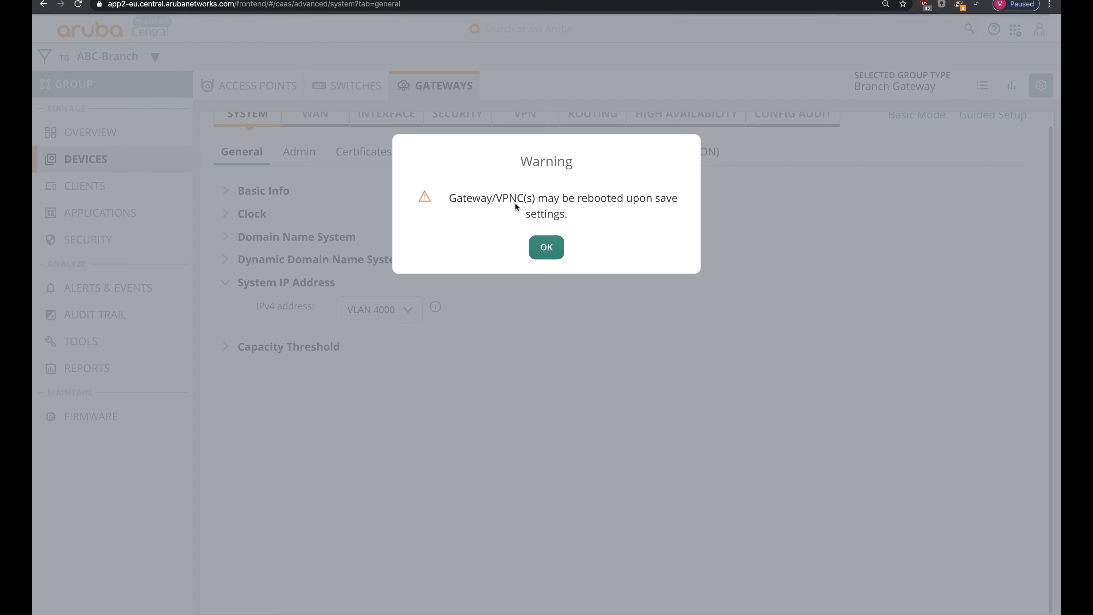
click(546, 244)
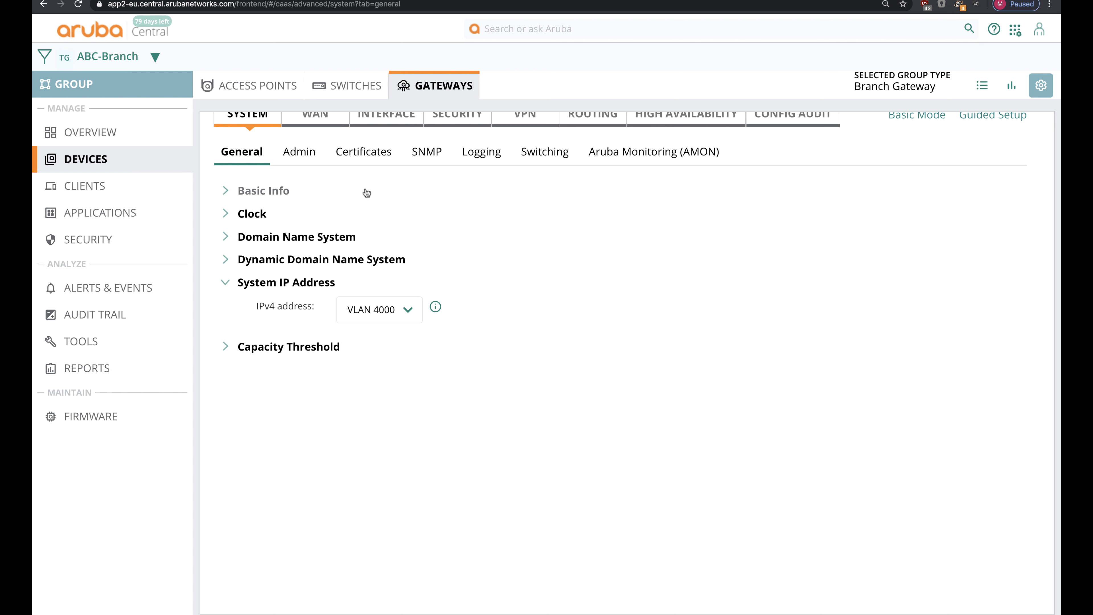
scroll(366, 192, up, 1)
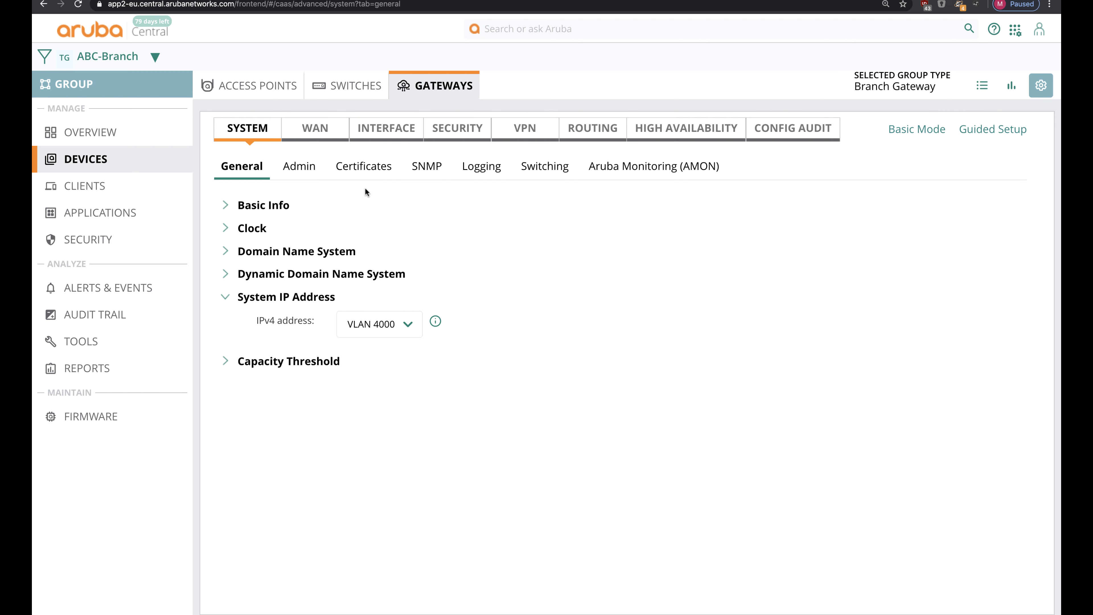
- Add VLAN uplink-inet with ID 4094
click(388, 136)
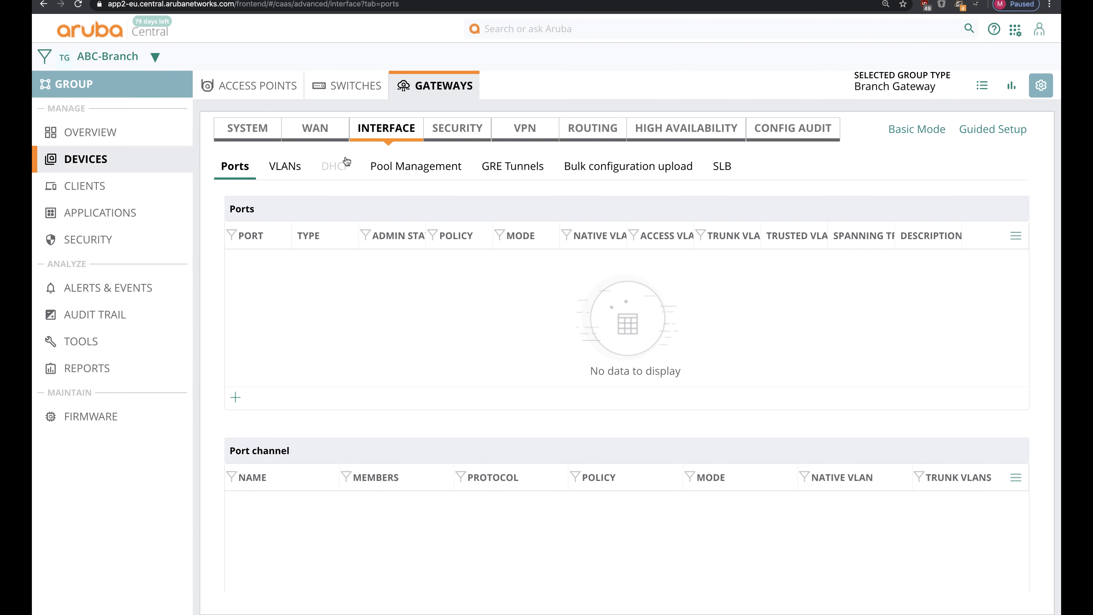
click(297, 172)
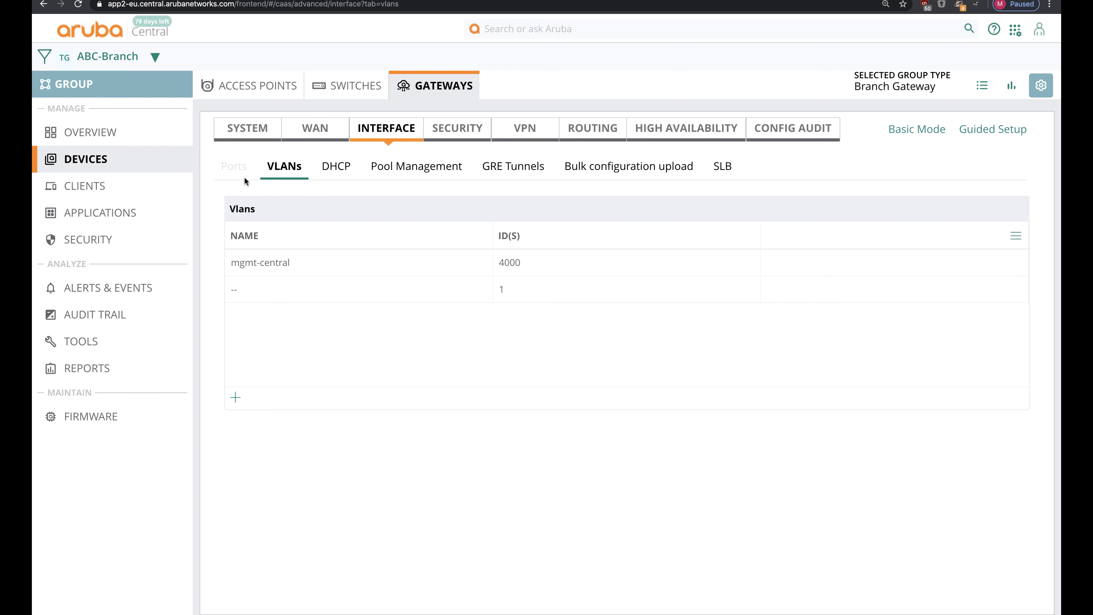
click(236, 397)
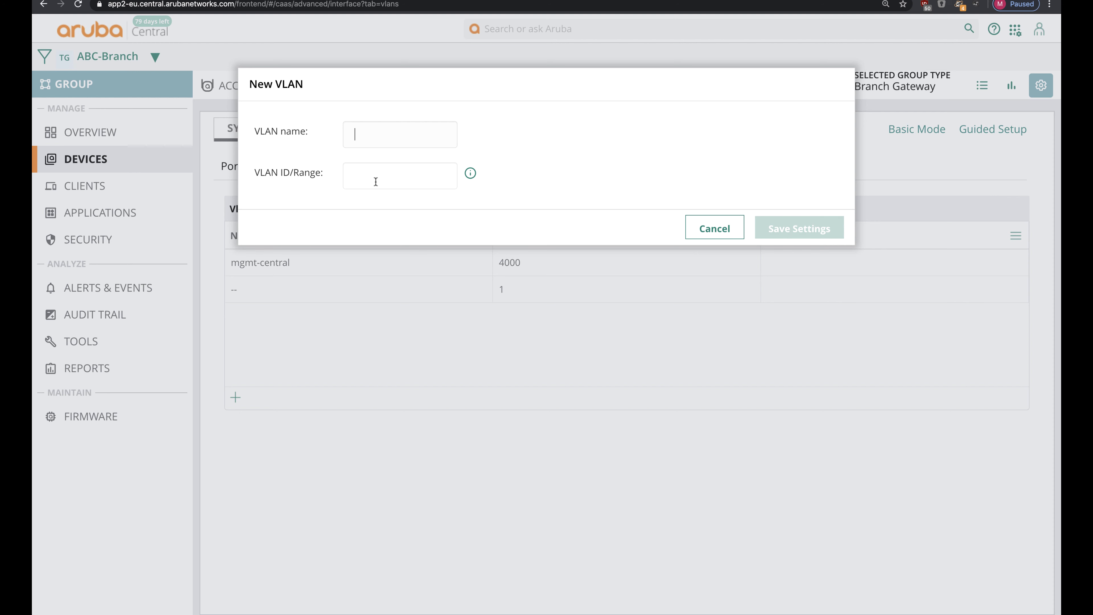
text(uplink-inet)
key(Tab)
text(4094)
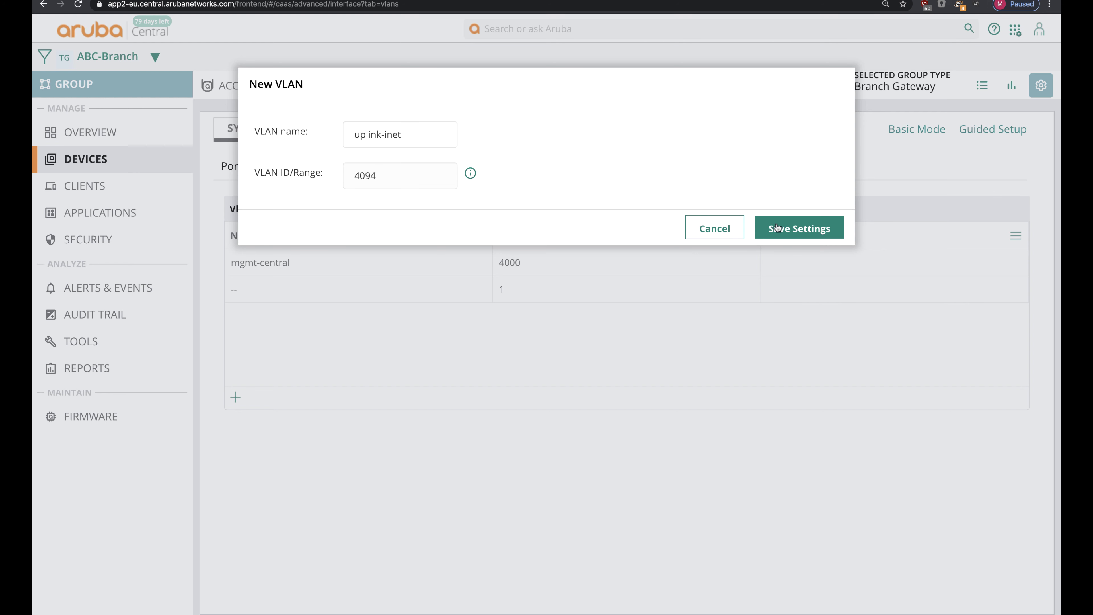
mouse_move(472, 174)
click(789, 240)
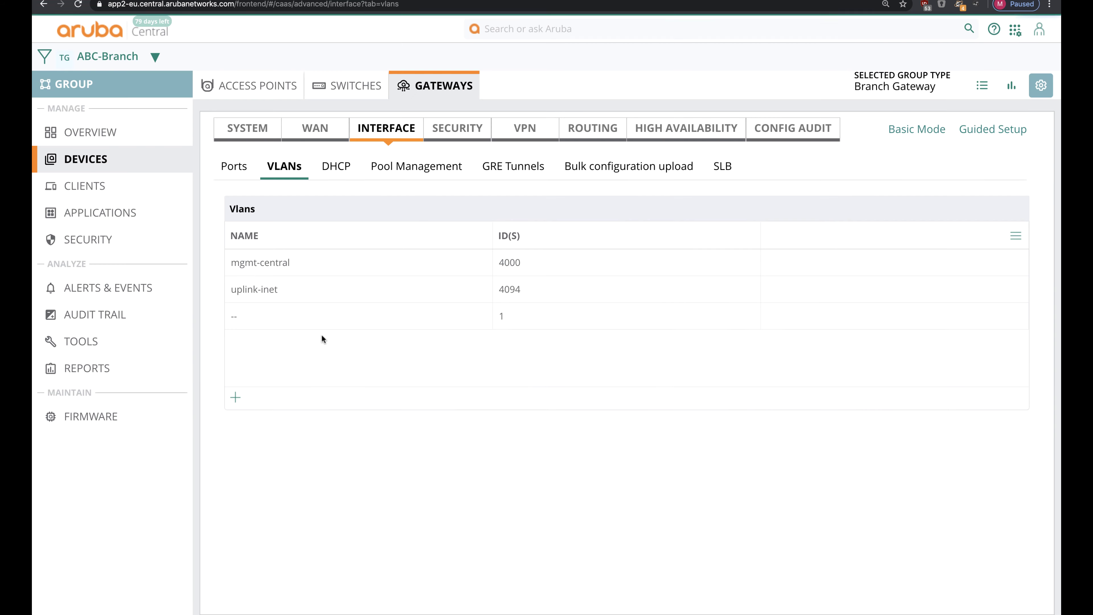
- Add VLAN uplink-mpls with ID 4093
click(233, 398)
text(uplink-mpls)
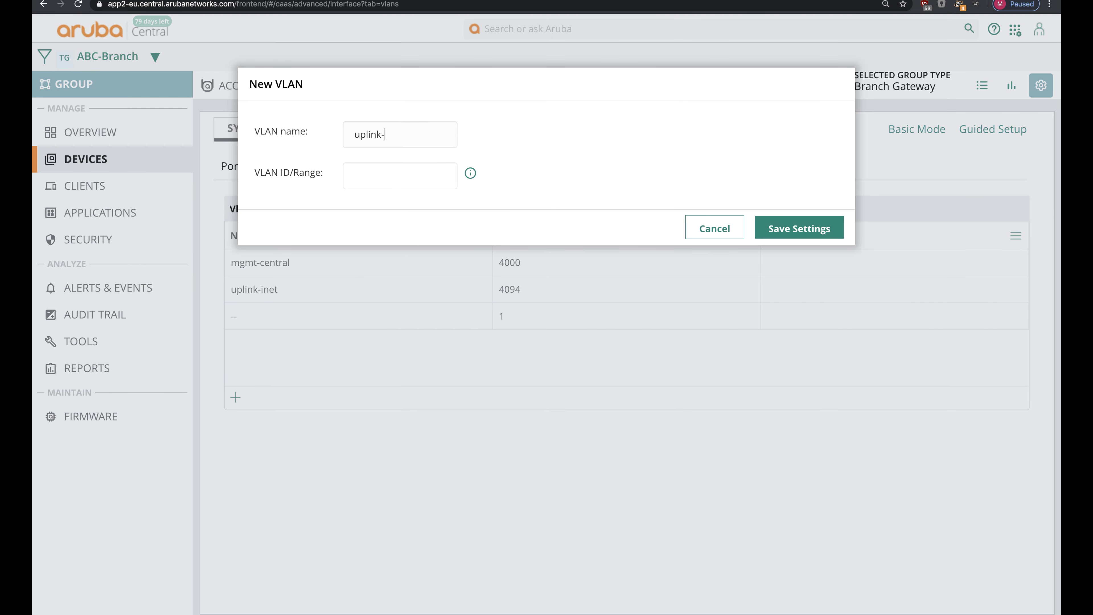
key(Tab)
text(4093)
click(801, 233)
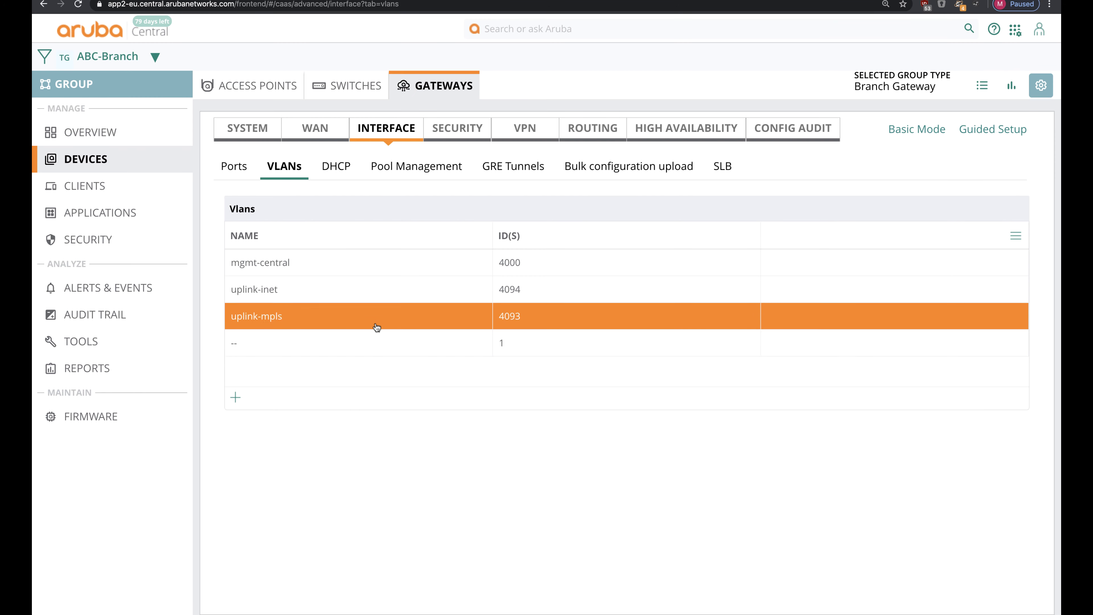
- Give VLAN 4094 routing, DHCP IP assignment and NAT outside, then save
click(365, 299)
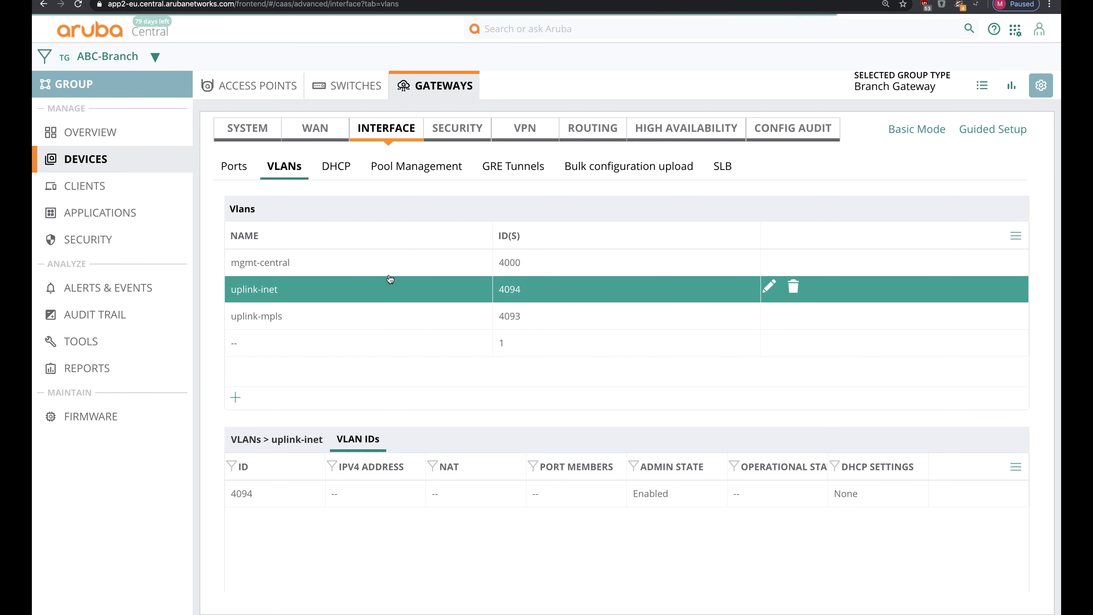
click(382, 491)
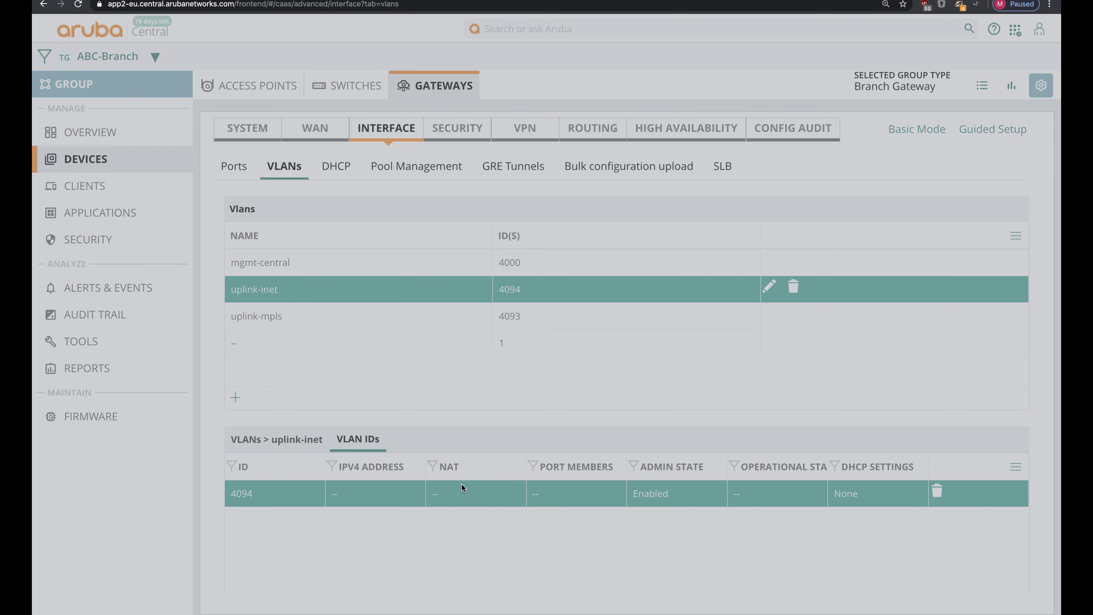
scroll(383, 456, down, 7)
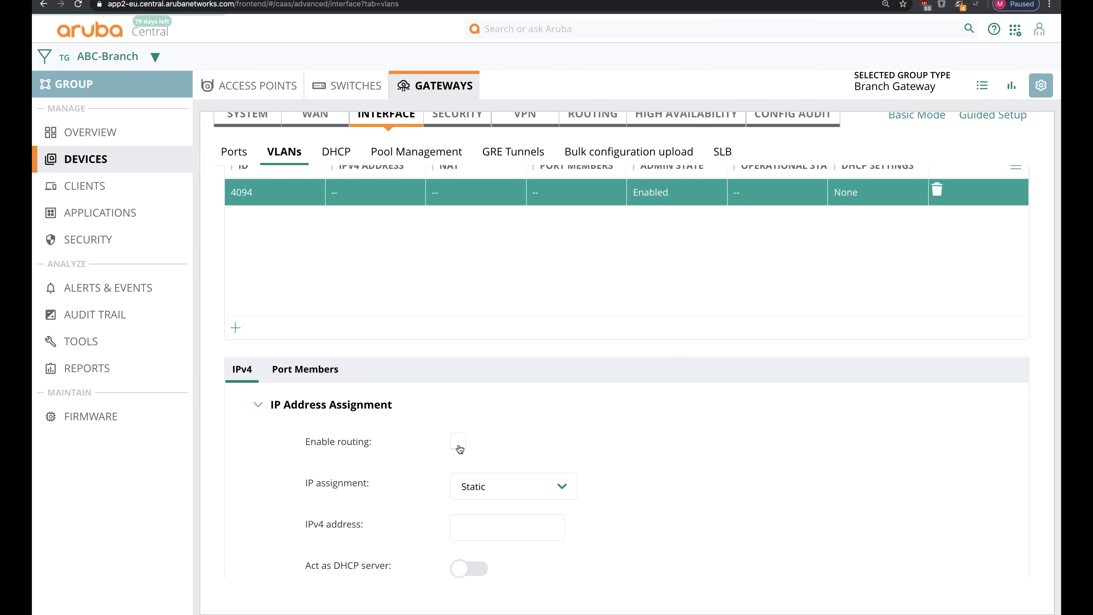
click(458, 441)
click(486, 492)
click(484, 499)
scroll(600, 433, down, 3)
scroll(600, 438, down, 3)
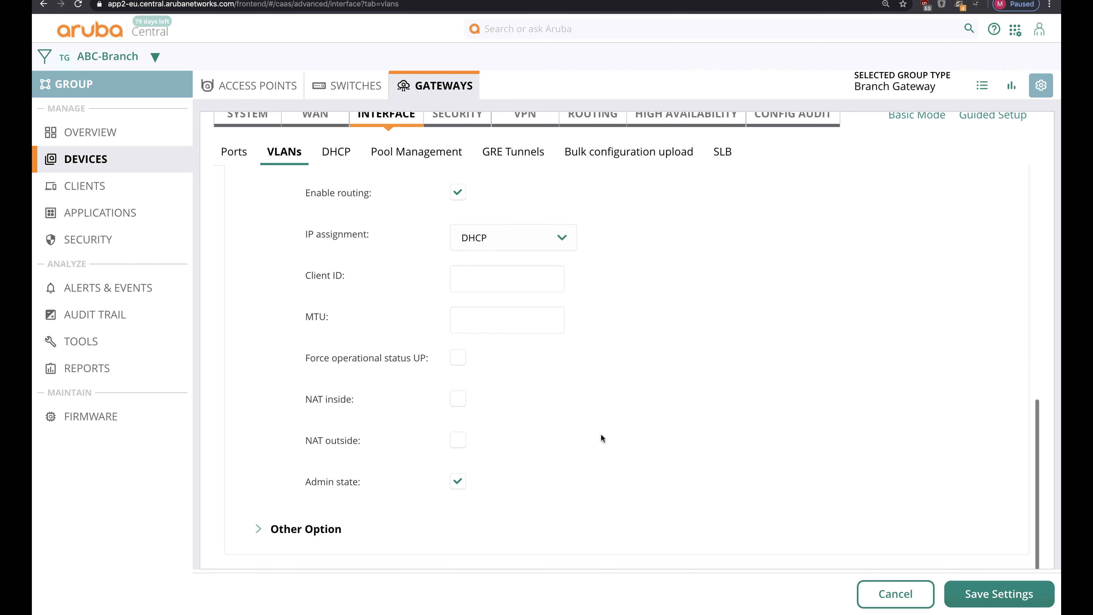
click(456, 439)
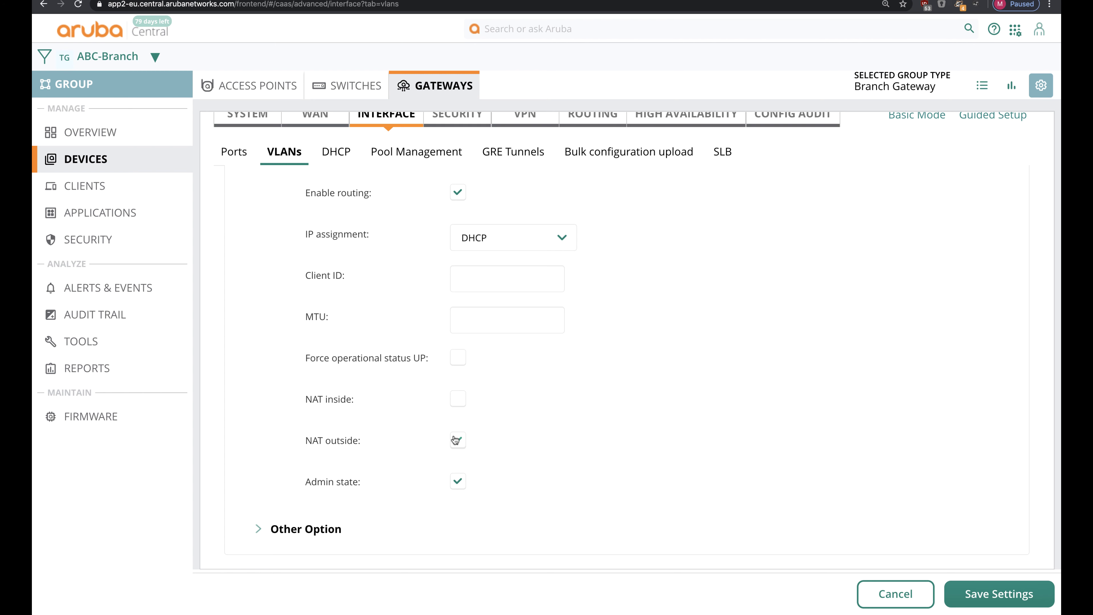
click(1040, 604)
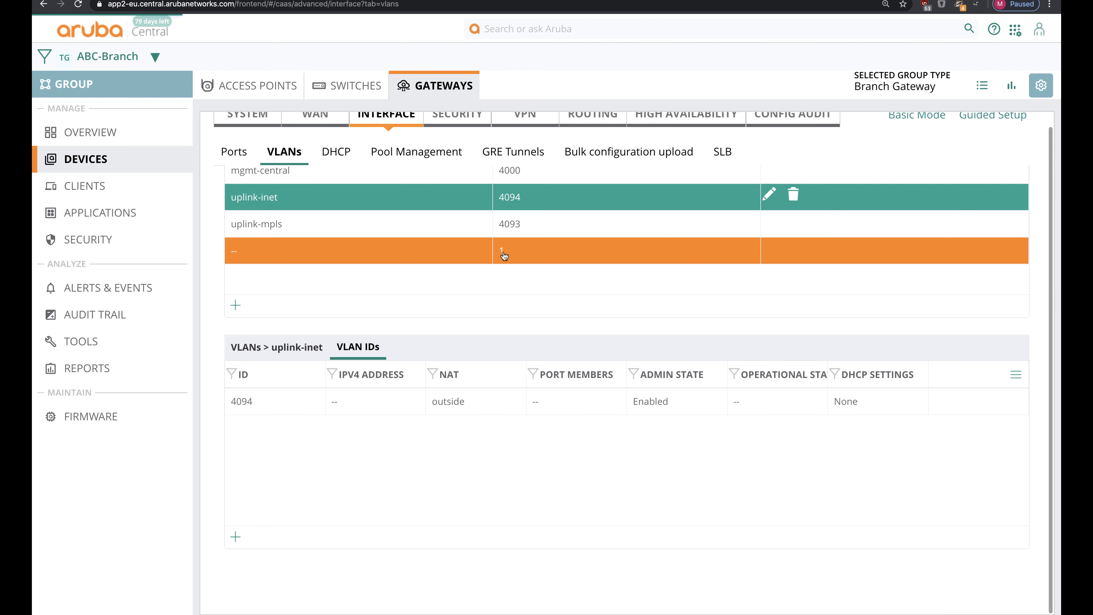
- Set VLAN 4093 to get its address by DHCP and save
click(456, 225)
click(422, 402)
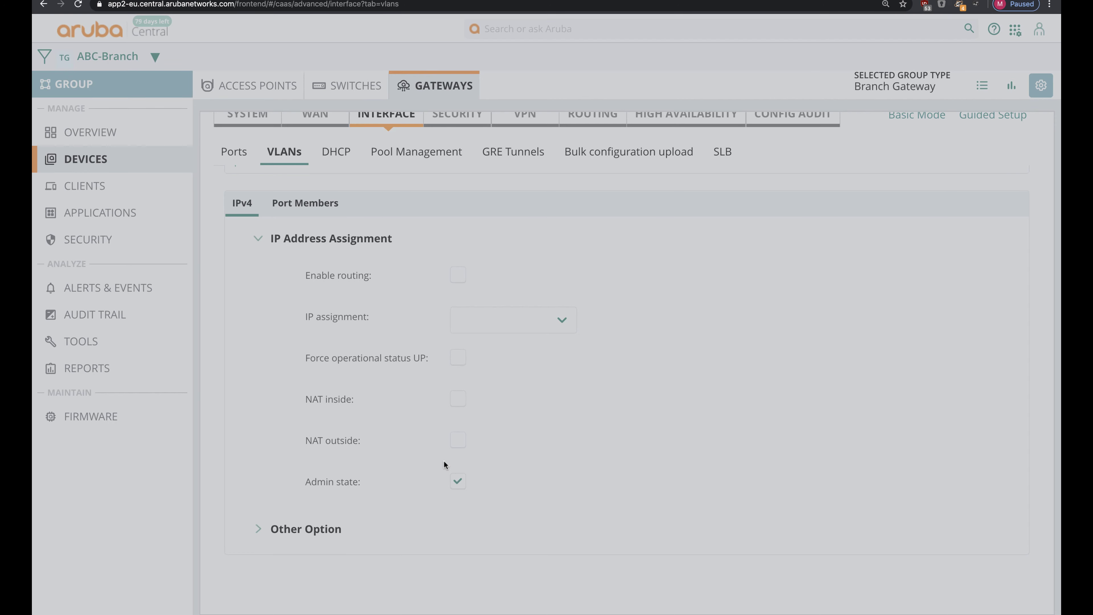
scroll(468, 244, up, 5)
scroll(454, 385, down, 5)
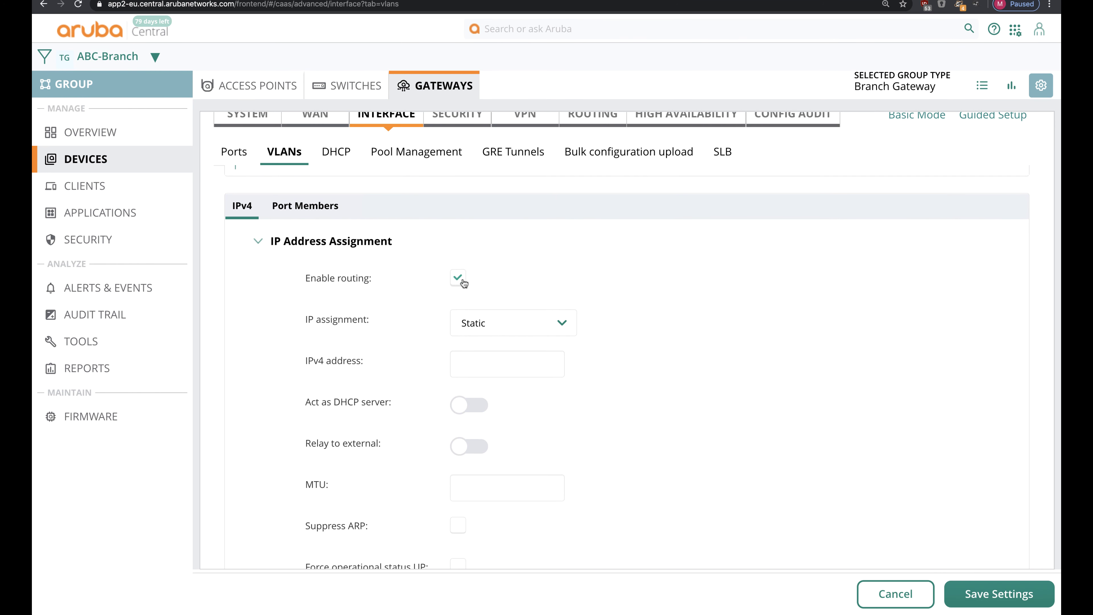
click(508, 322)
click(469, 335)
scroll(545, 441, down, 2)
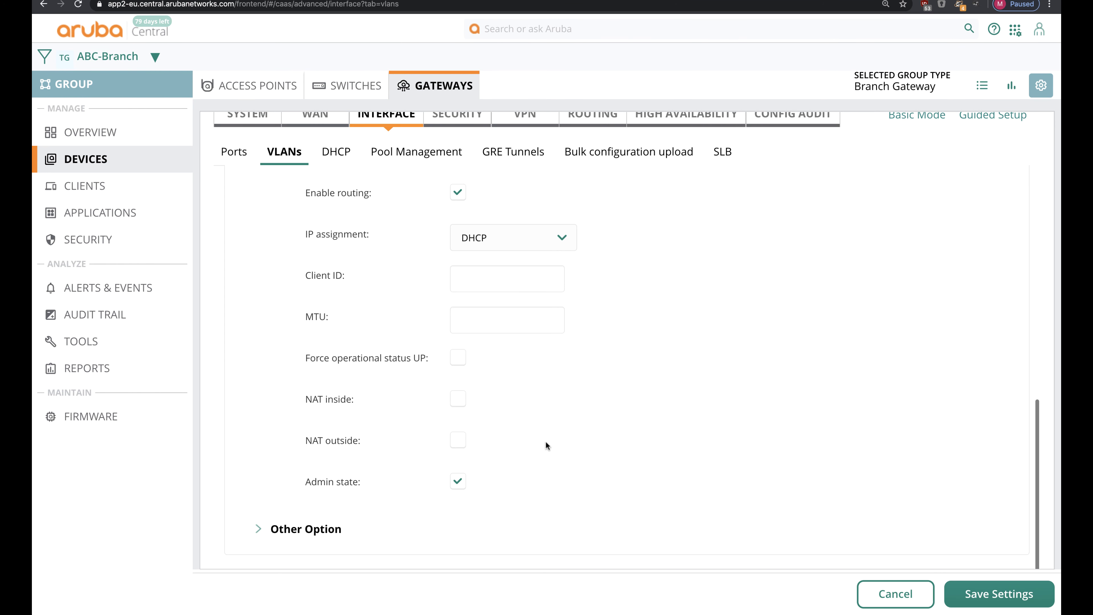
click(974, 586)
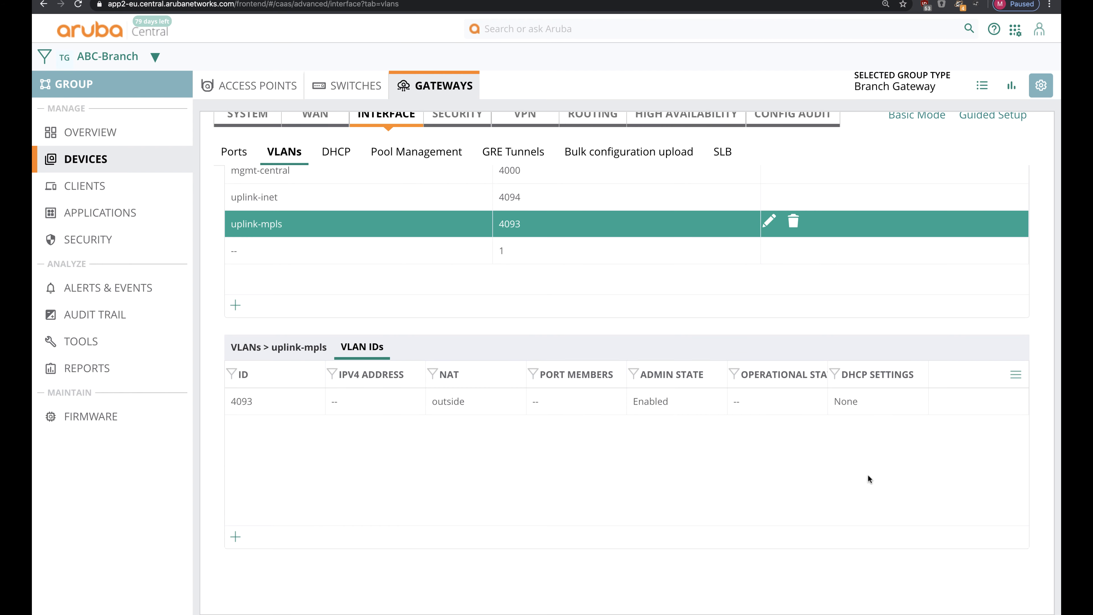
scroll(845, 455, up, 3)
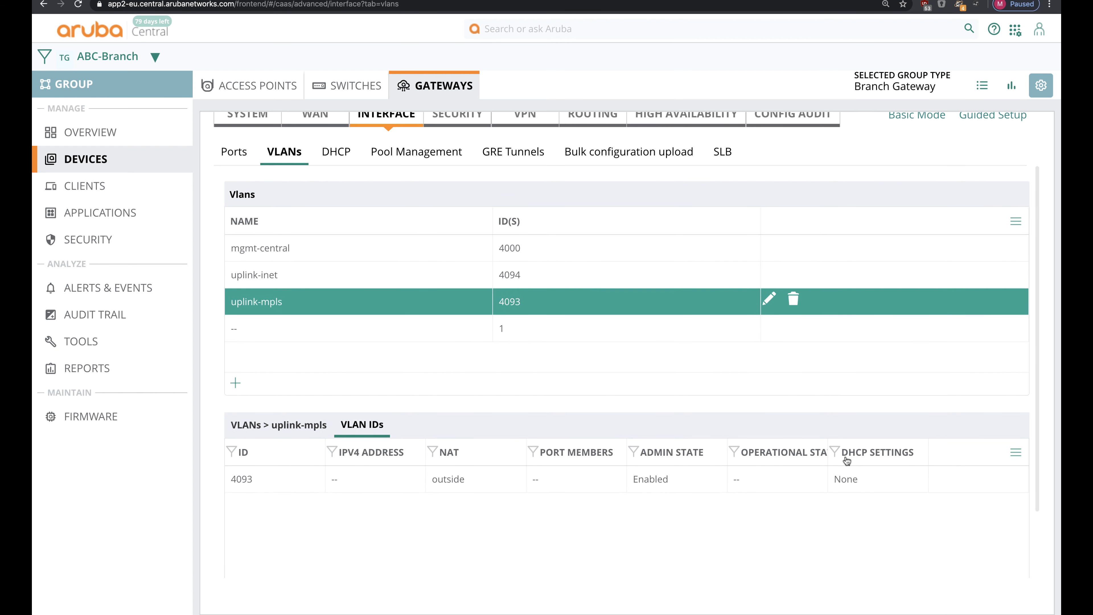
scroll(699, 356, up, 1)
- Add ports GE-0/0/0, GE-0/0/2 and GE-0/0/3 to the gateway's port list
click(239, 171)
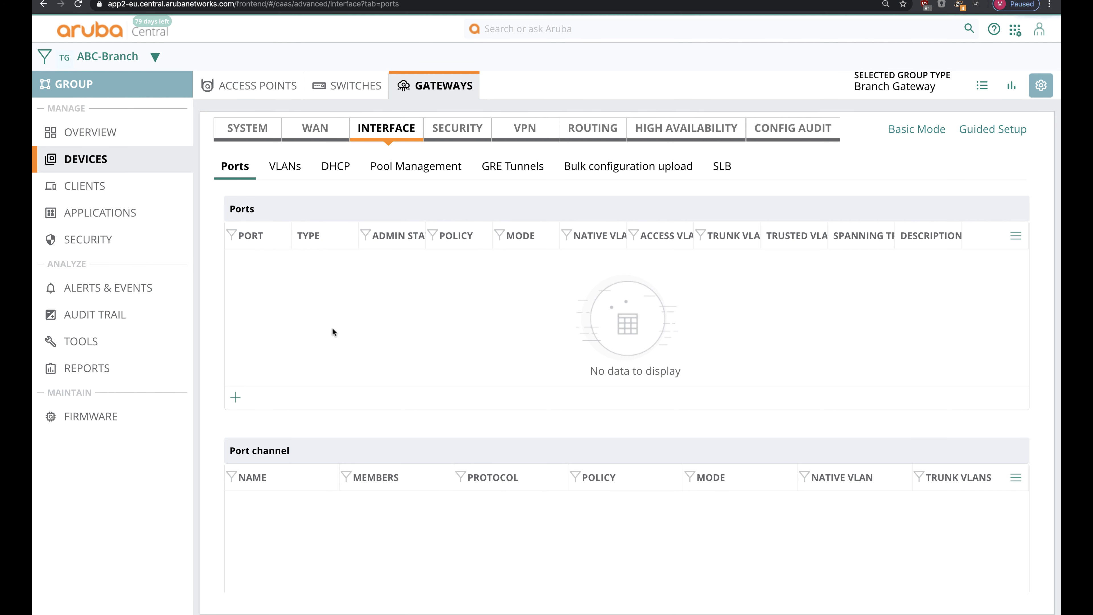
click(234, 397)
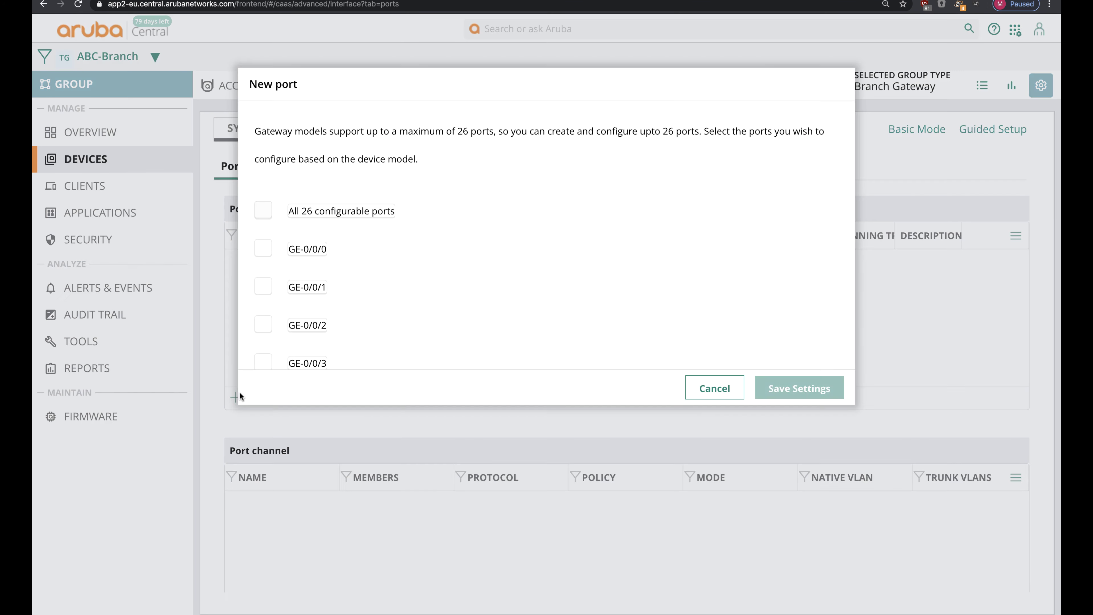
click(265, 254)
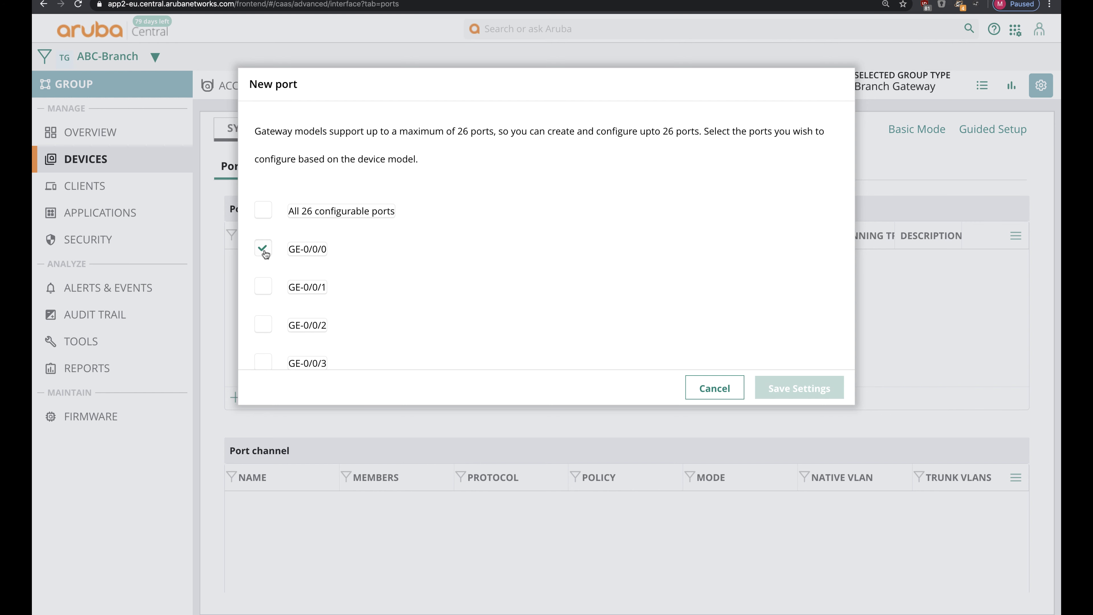
click(262, 324)
click(263, 362)
click(774, 395)
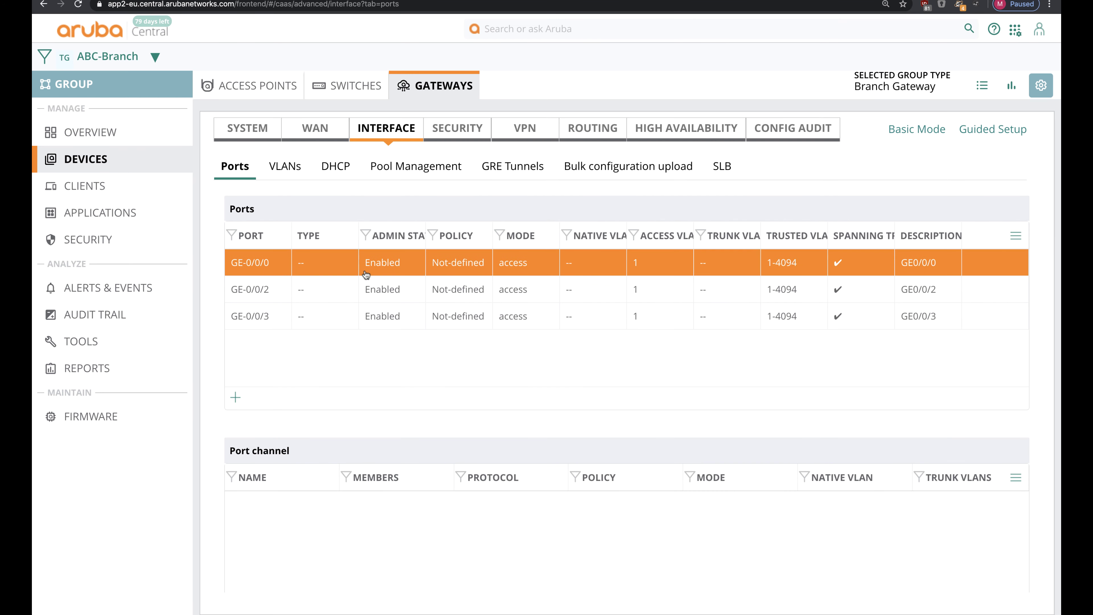
- Make GE-0/0/2 a WAN port on VLAN 4093 with the Per-Session policy
click(361, 289)
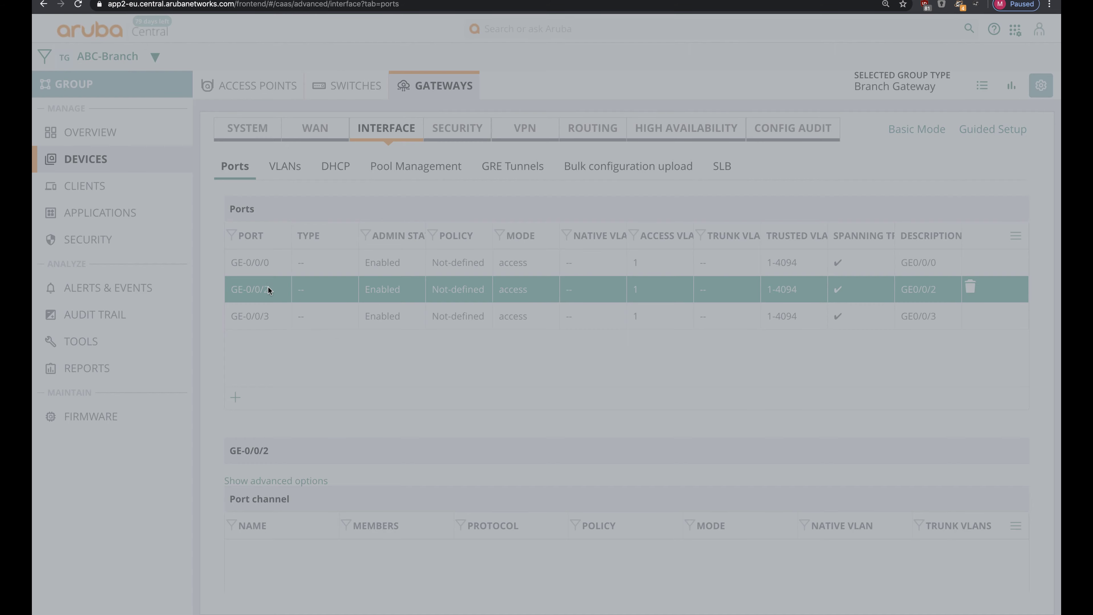
scroll(452, 390, down, 2)
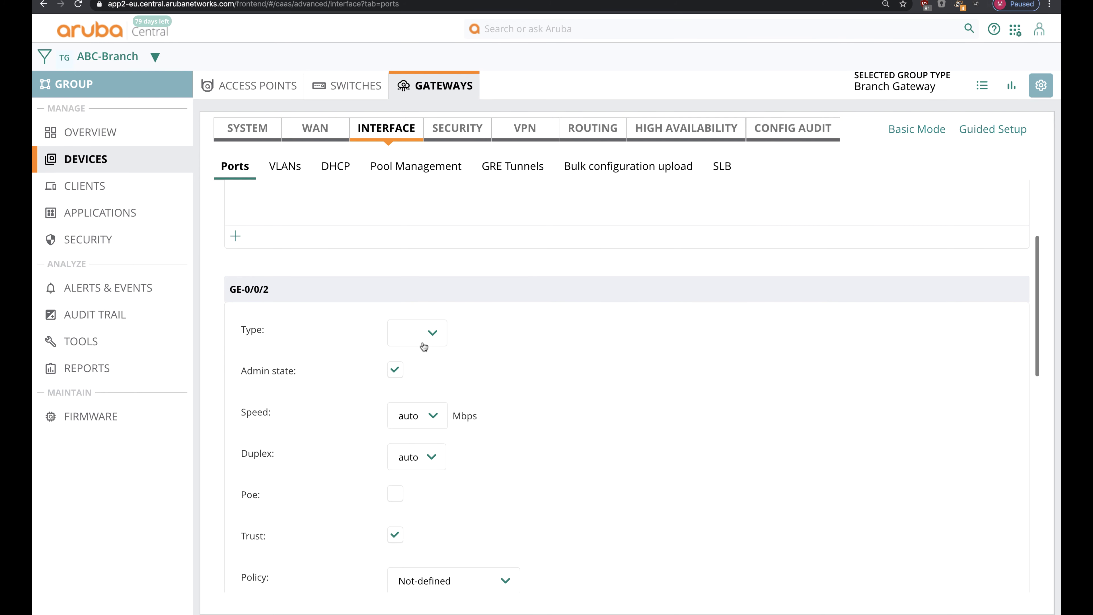
click(424, 346)
click(417, 358)
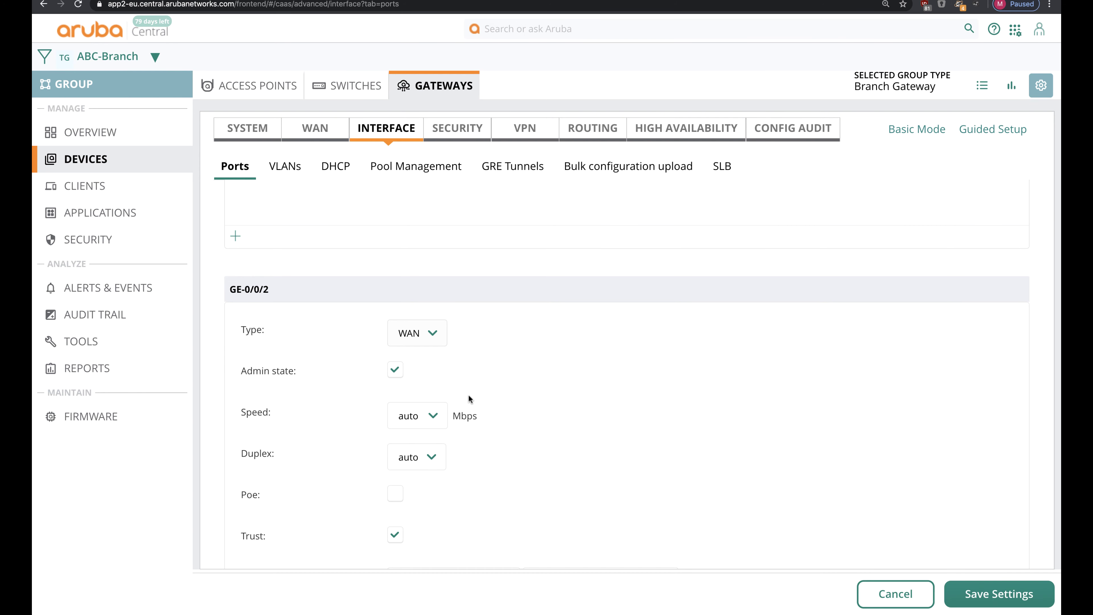
scroll(468, 395, down, 4)
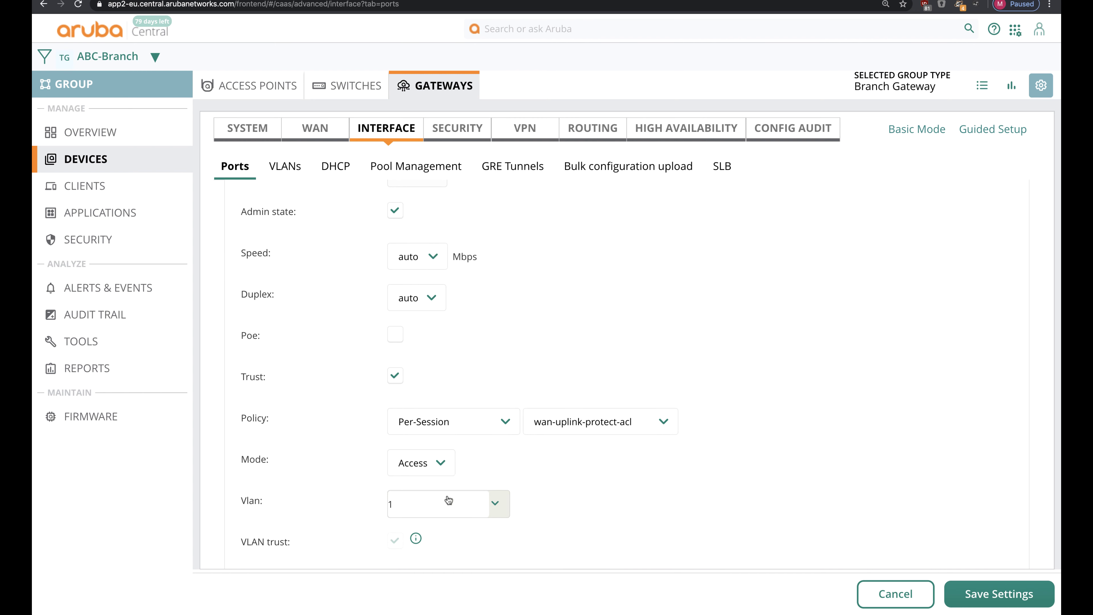
click(447, 503)
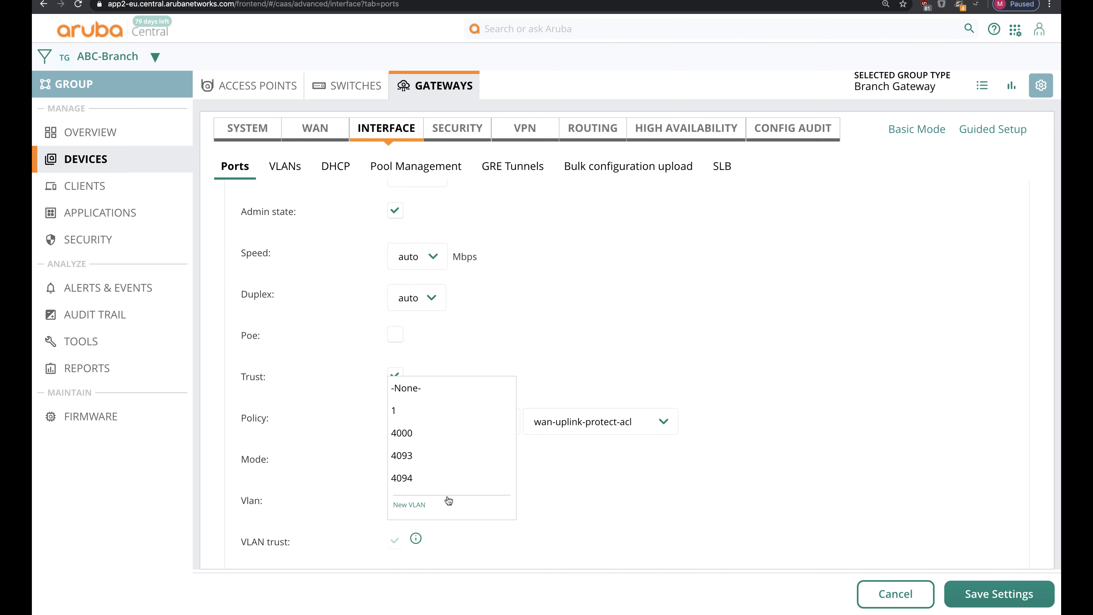
click(433, 457)
scroll(539, 323, up, 6)
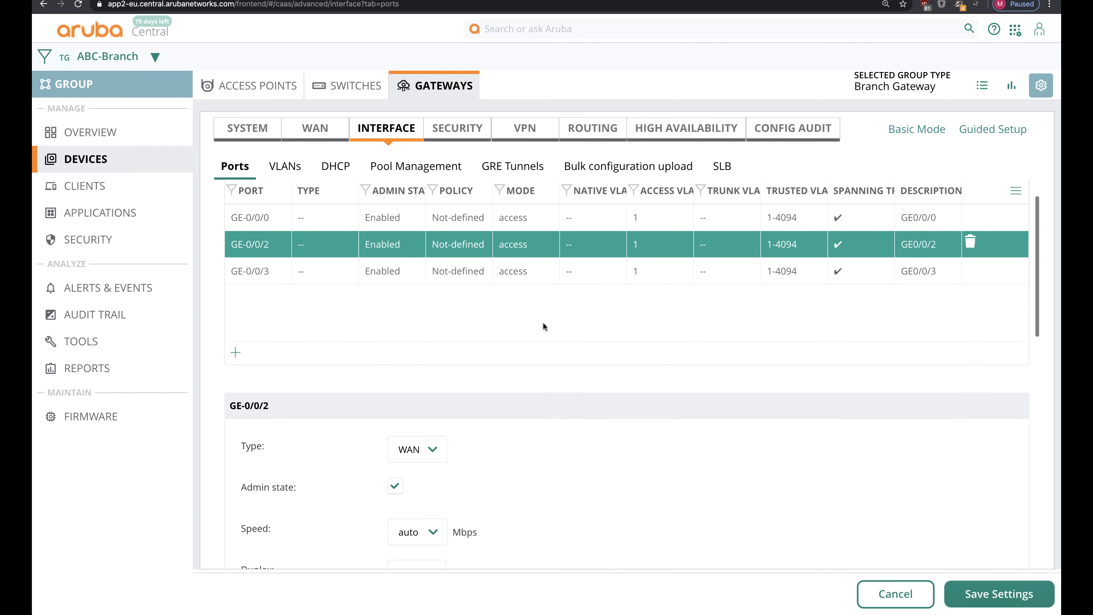
scroll(542, 321, down, 6)
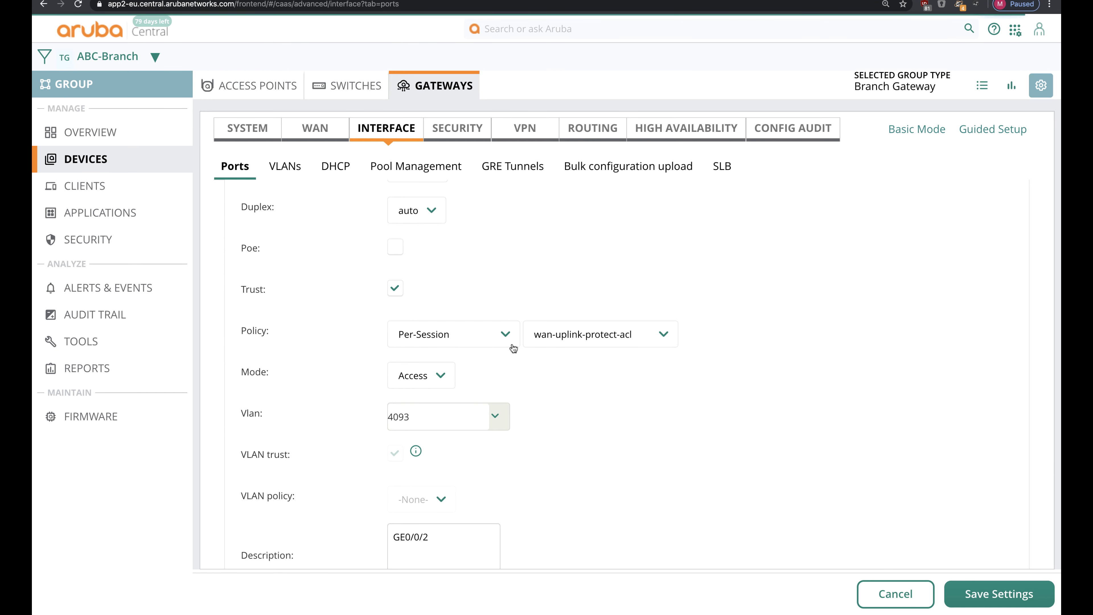
scroll(511, 266, up, 3)
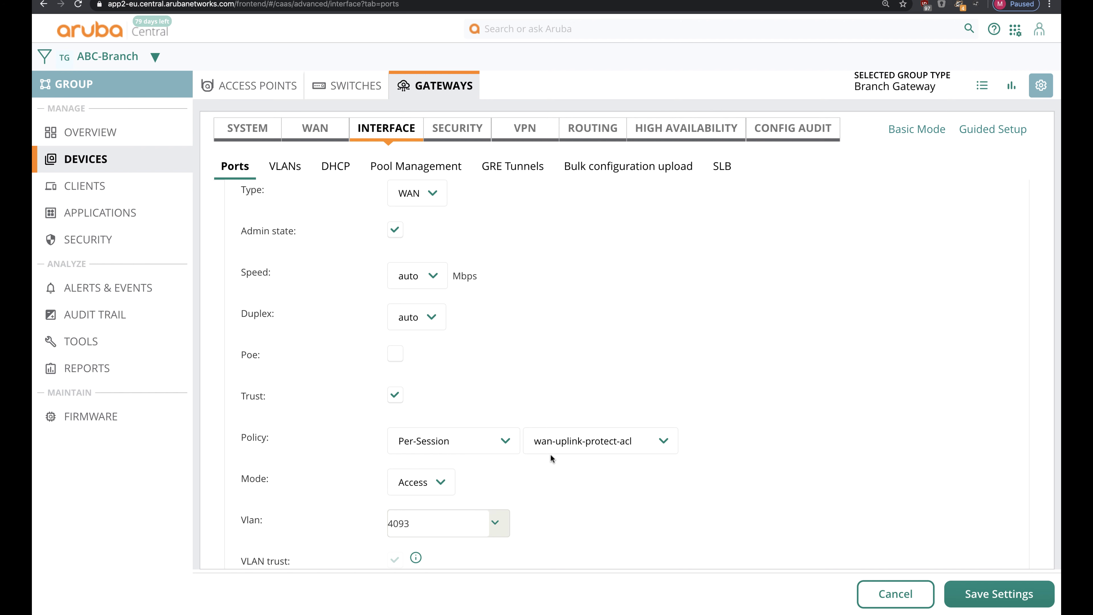
click(514, 438)
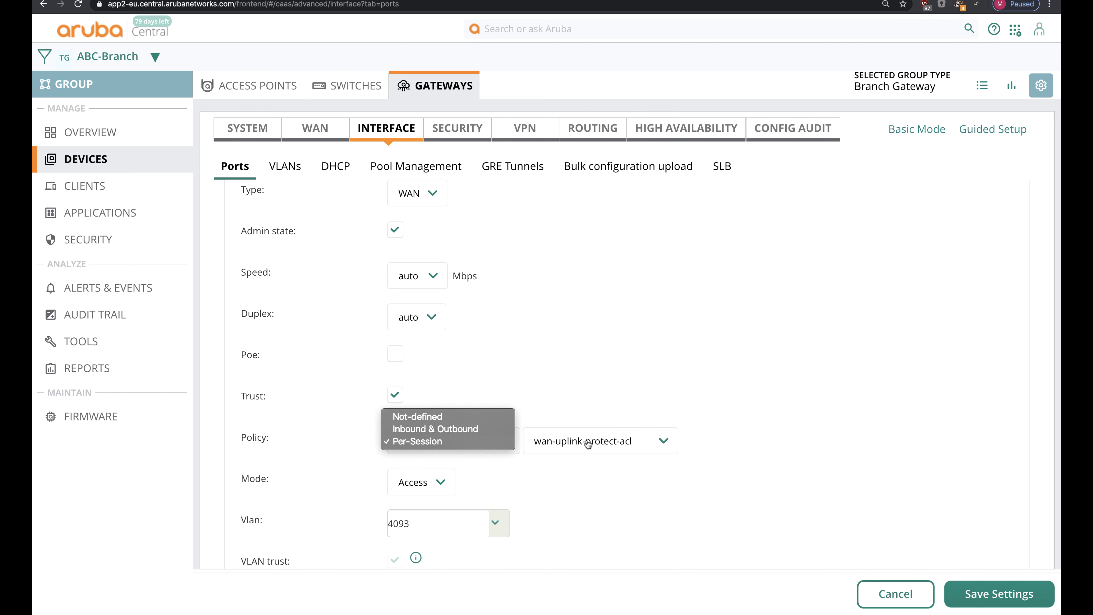
click(600, 387)
scroll(600, 387, down, 8)
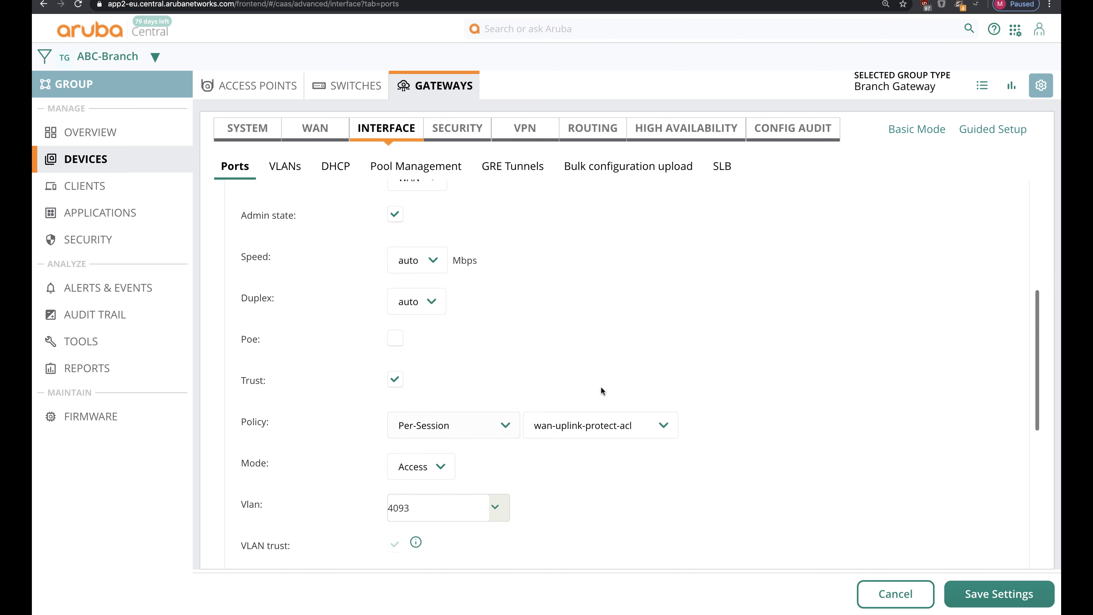
- Describe GE-0/0/2 as uplink-mpls, disable spanning tree, and enable LLDP transmit, receive and MED
triple_click(423, 297)
text(uplink-mpls)
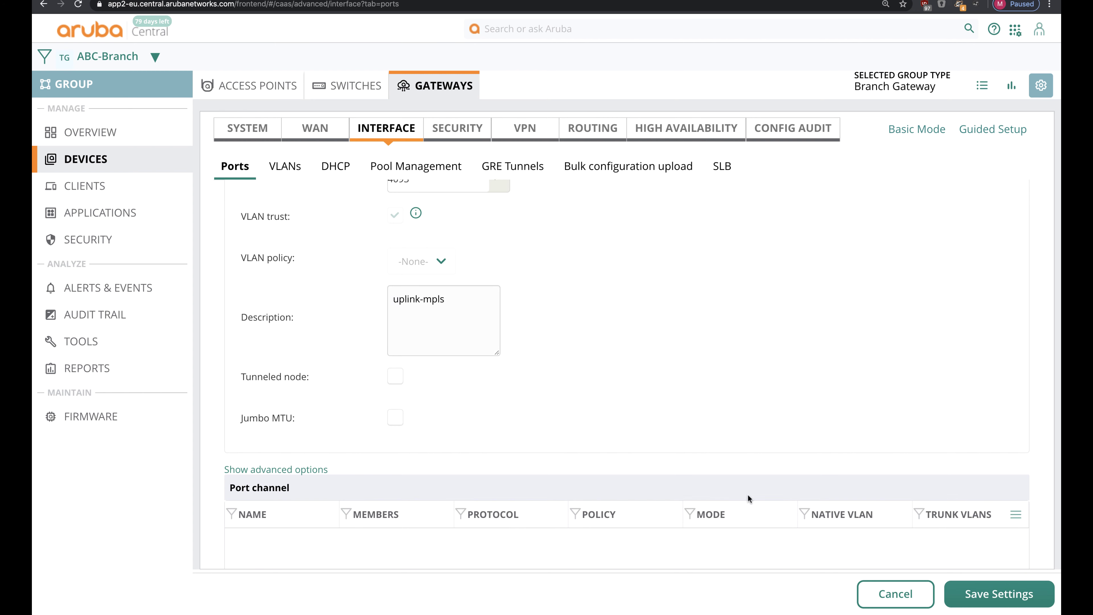
click(304, 467)
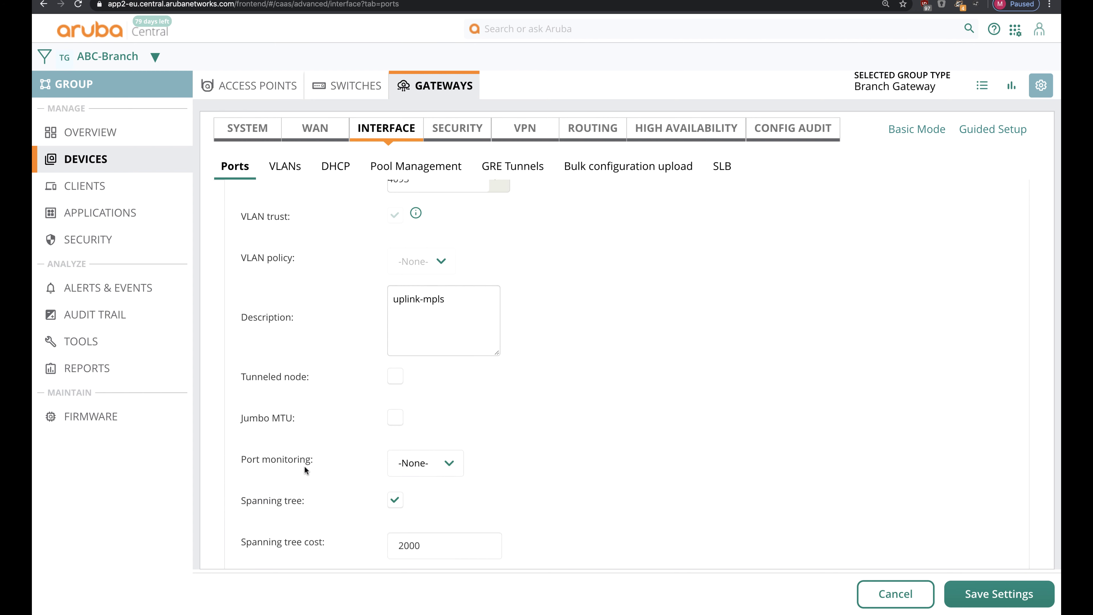
scroll(338, 486, down, 6)
click(396, 211)
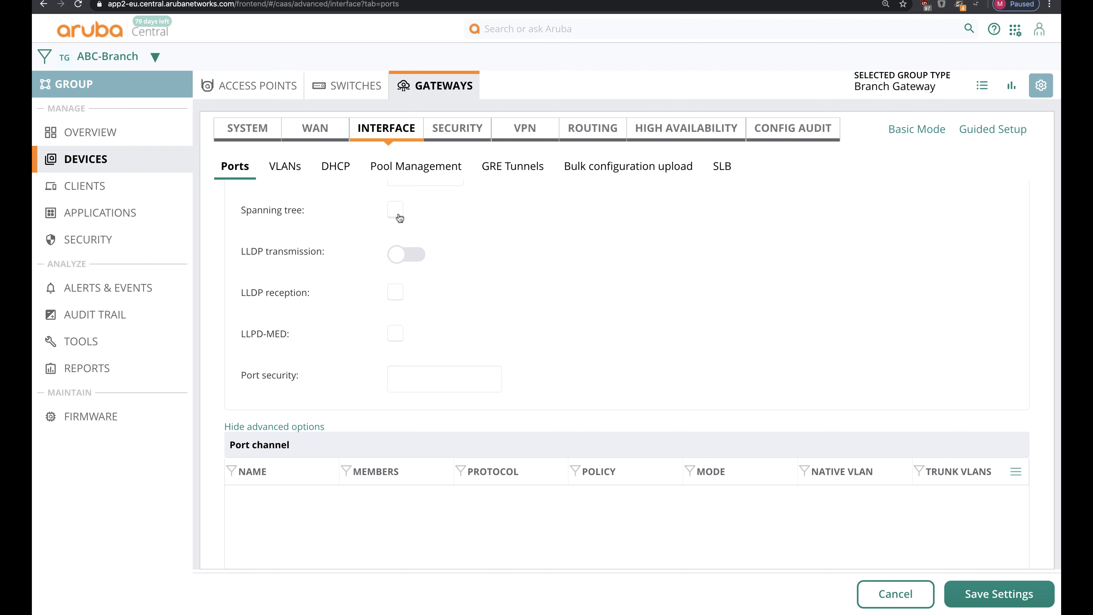
click(395, 333)
click(395, 289)
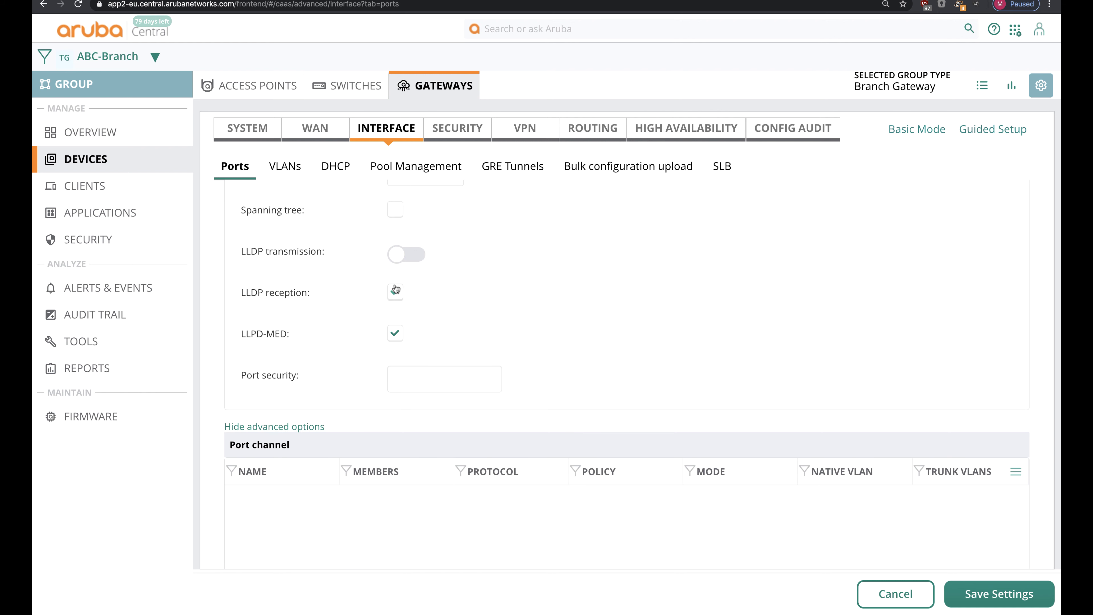
click(400, 259)
scroll(563, 393, up, 3)
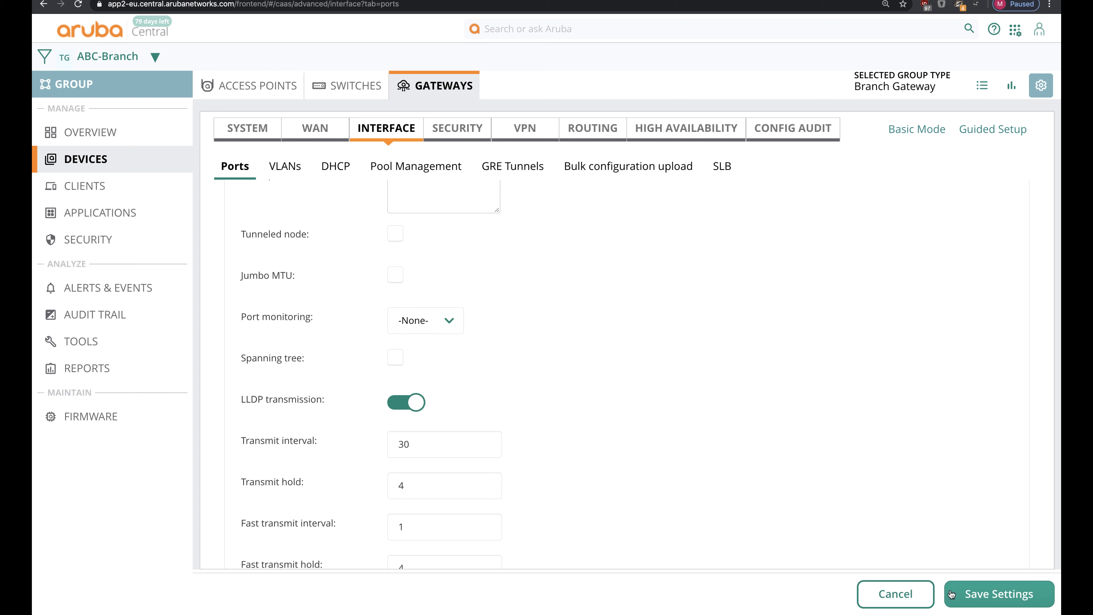
scroll(495, 381, up, 3)
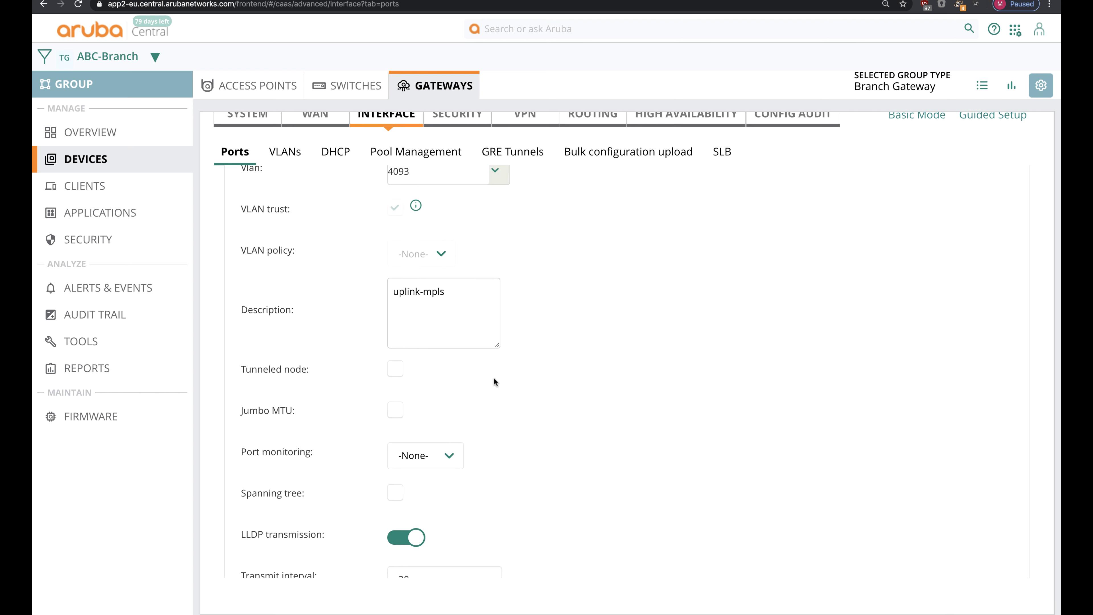
click(465, 321)
- Make GE-0/0/3 a WAN port on VLAN 4094 described uplink-inet
click(416, 493)
click(407, 515)
scroll(479, 514, down, 5)
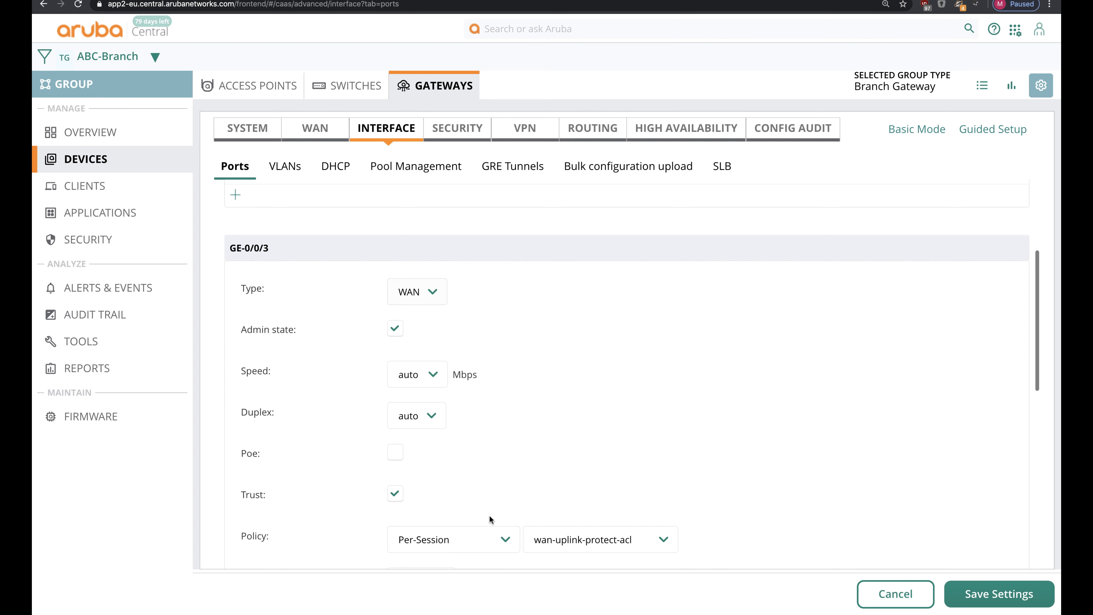
scroll(469, 512, down, 5)
click(449, 439)
click(403, 541)
scroll(511, 510, down, 2)
triple_click(451, 488)
text(uplink-inet)
- Disable spanning tree, enable LLDP transmit, receive and MED on GE-0/0/3, and save
scroll(451, 488, down, 3)
click(264, 491)
click(396, 521)
scroll(468, 519, down, 2)
click(406, 481)
scroll(406, 482, down, 5)
click(395, 440)
click(395, 481)
click(1012, 594)
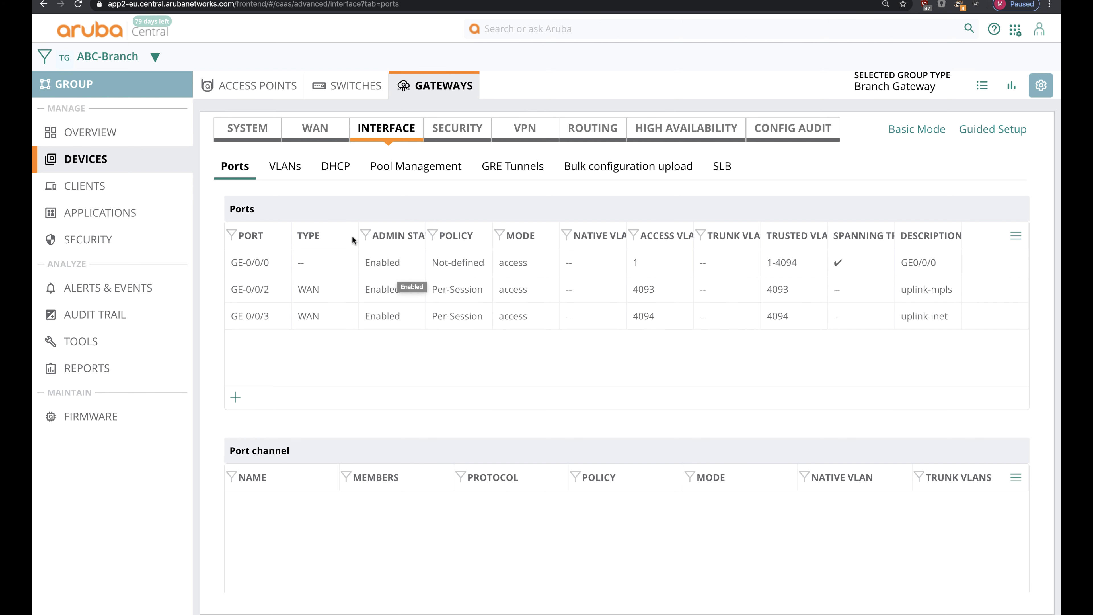
- Create a new VLAN named lan-corp with ID 10
click(289, 179)
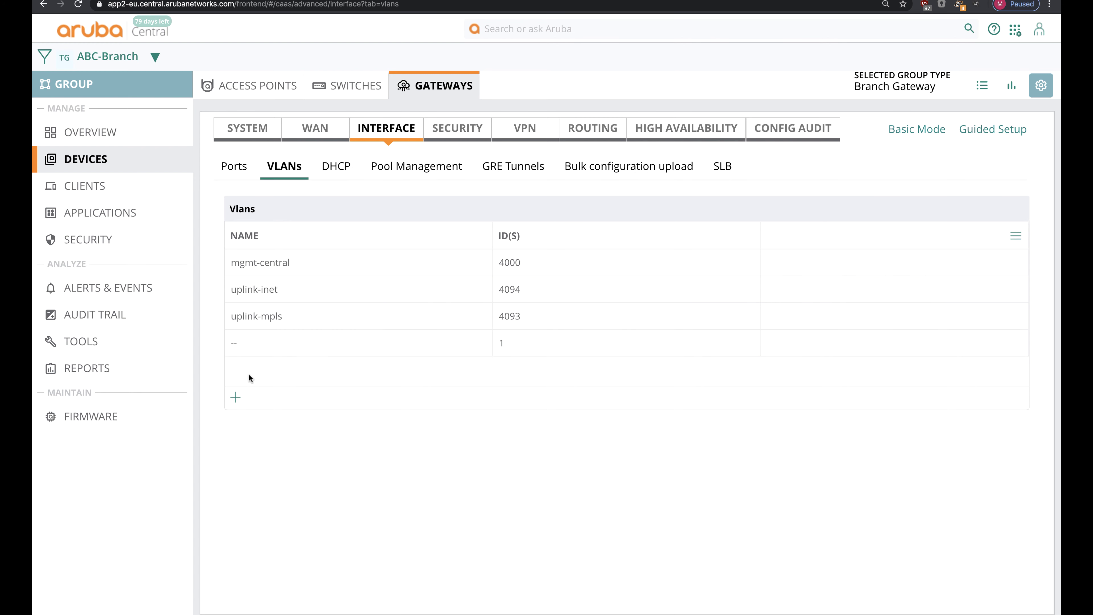
click(237, 397)
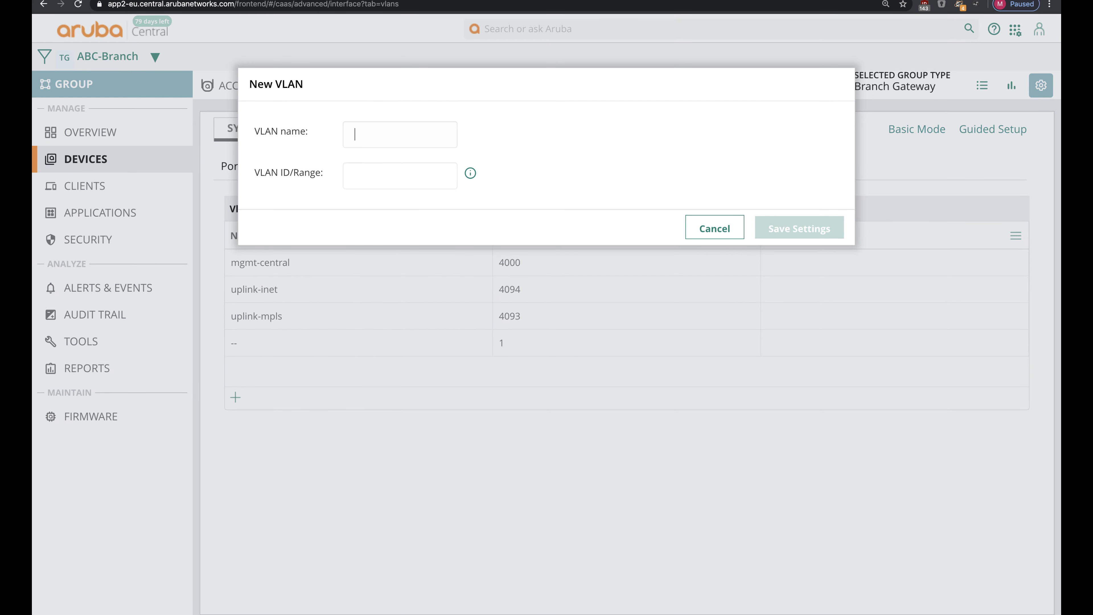
text(lan-corp)
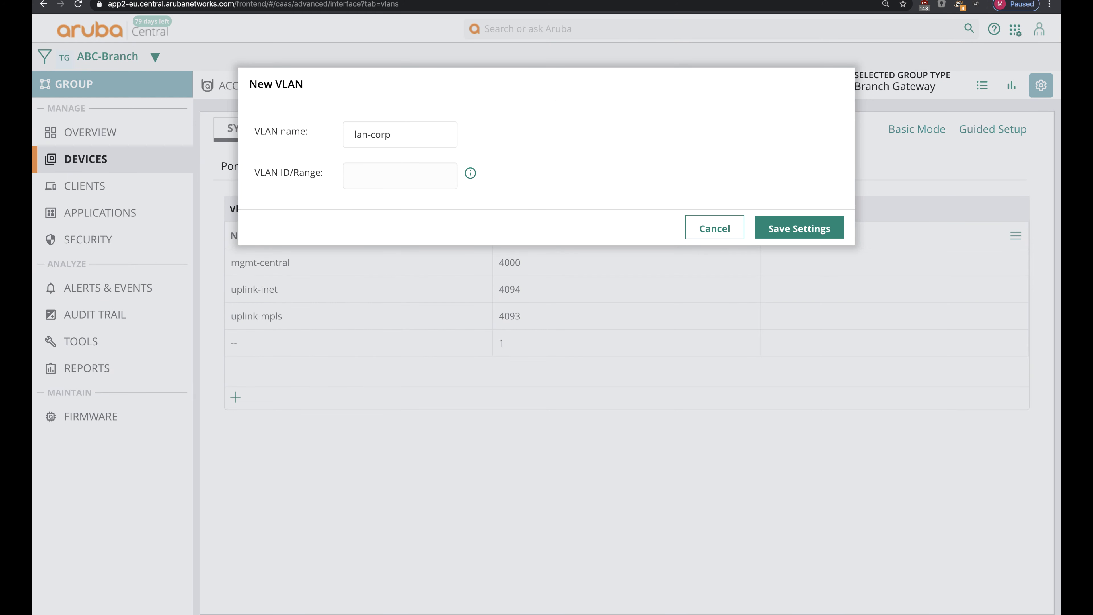
key(Tab)
text(10)
click(798, 229)
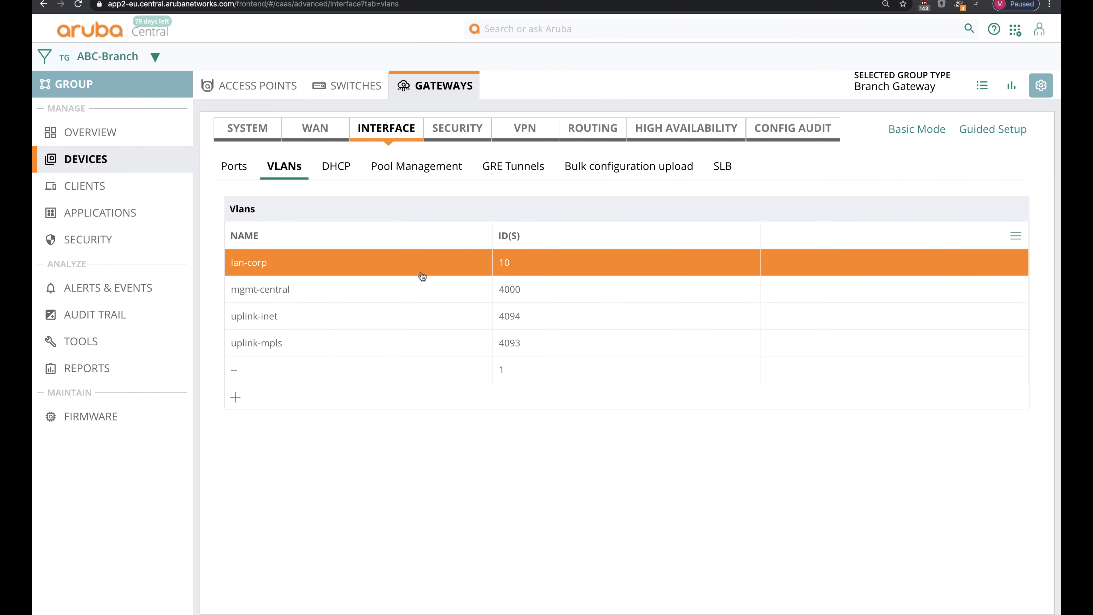
- Enable routing on VLAN 10 and save the setting
click(421, 272)
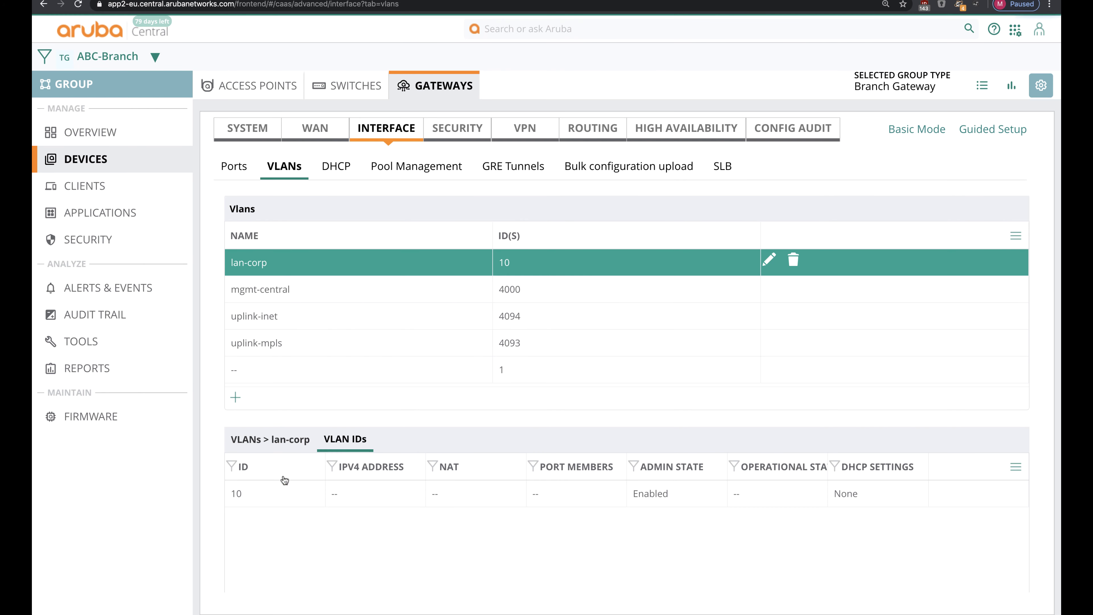
click(283, 495)
scroll(433, 379, up, 5)
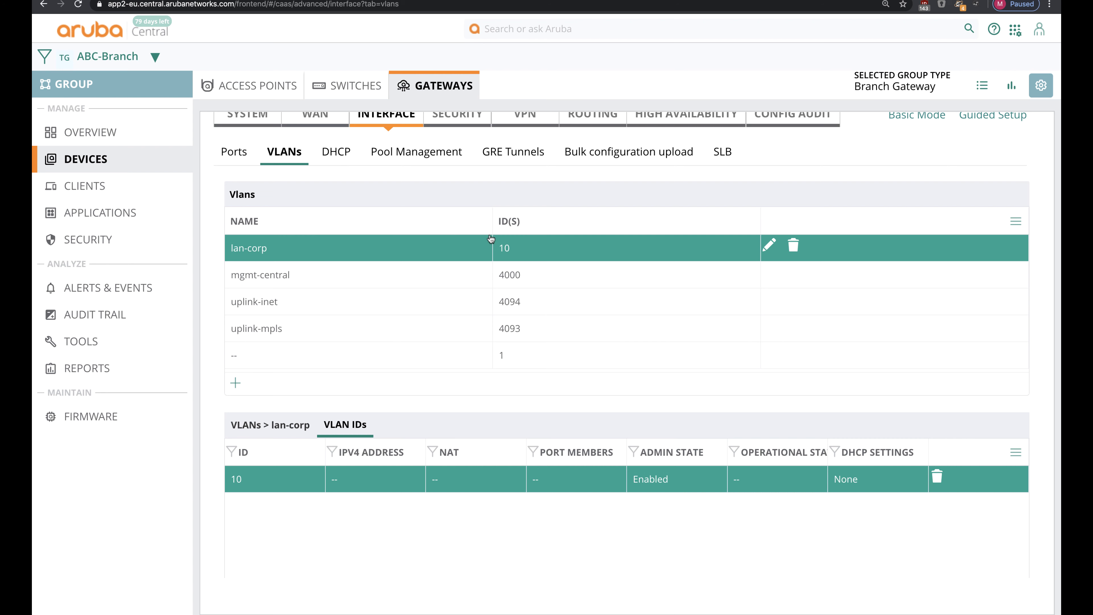
scroll(404, 426, down, 8)
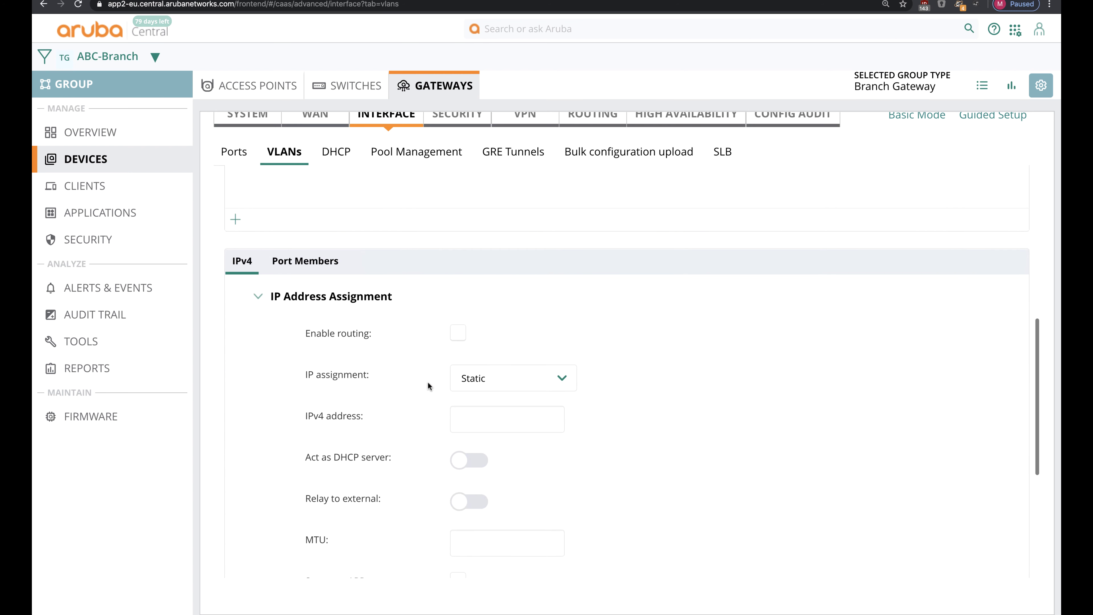
click(457, 332)
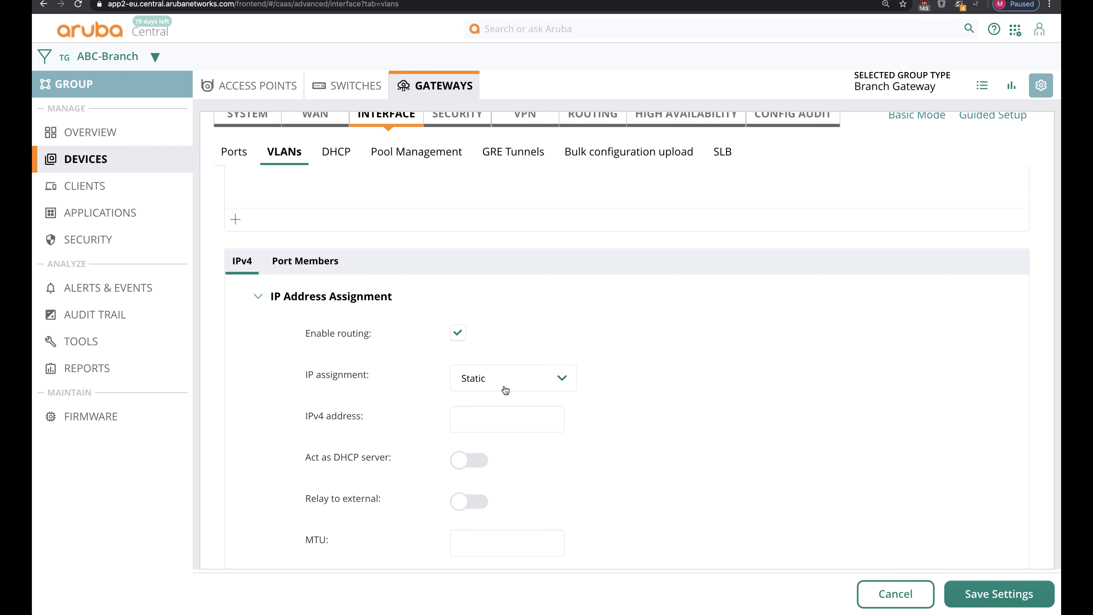
scroll(496, 426, down, 1)
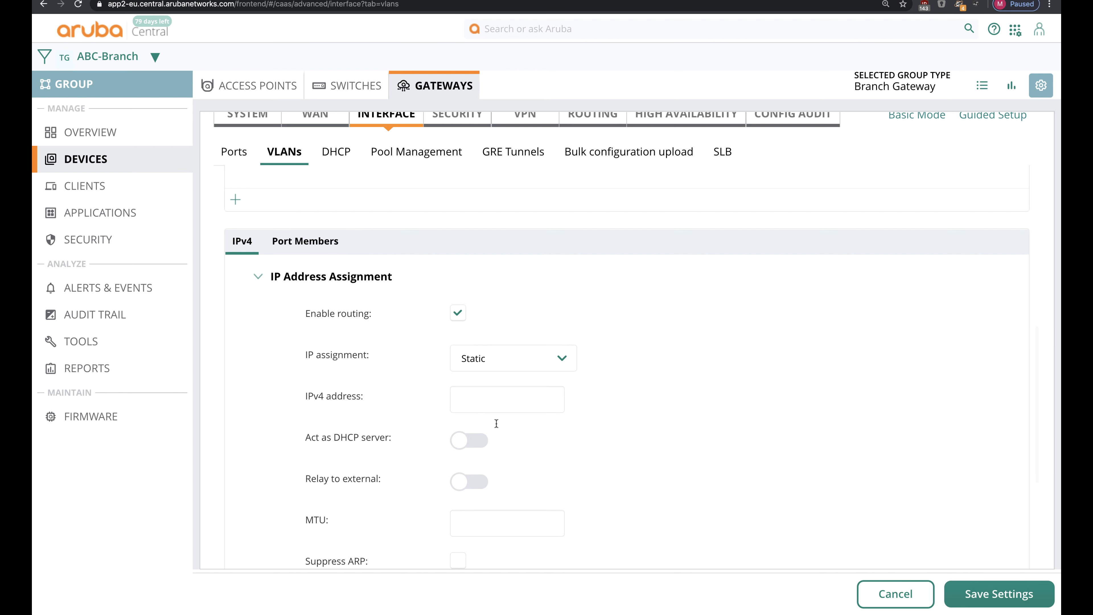
scroll(496, 401, down, 10)
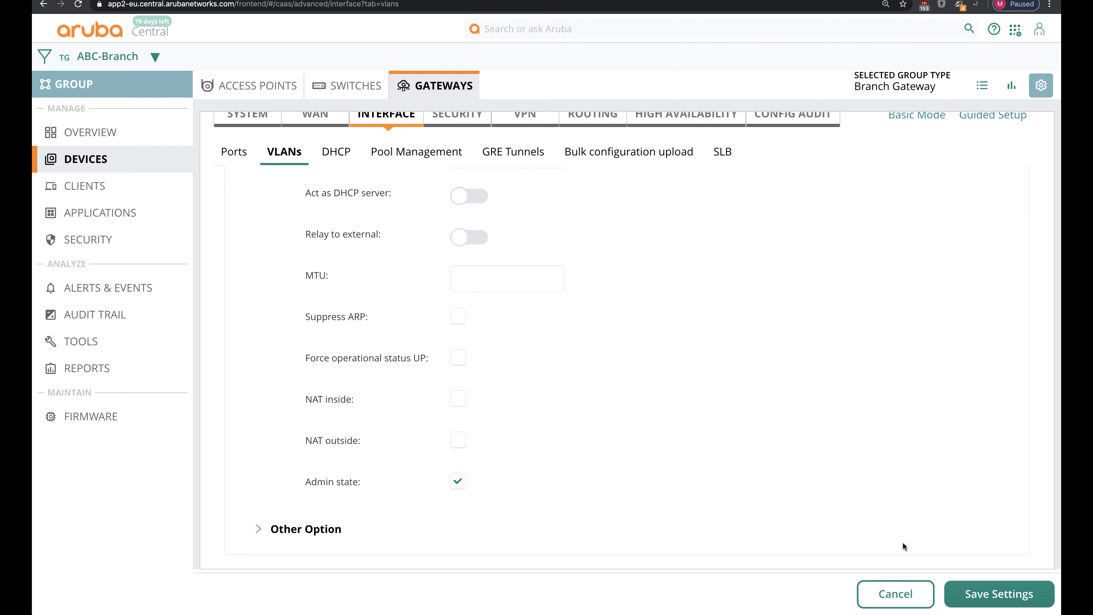
click(998, 594)
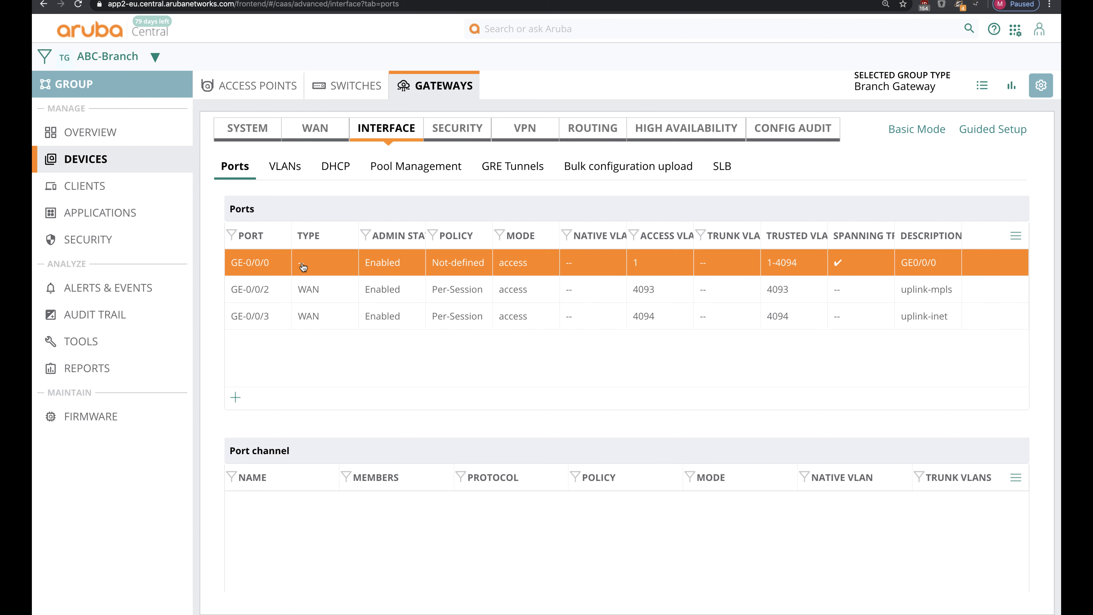
- Configure GE-0/0/0 as a LAN port on VLAN 10 with description lan-corp and save it
click(303, 267)
scroll(432, 461, down, 1)
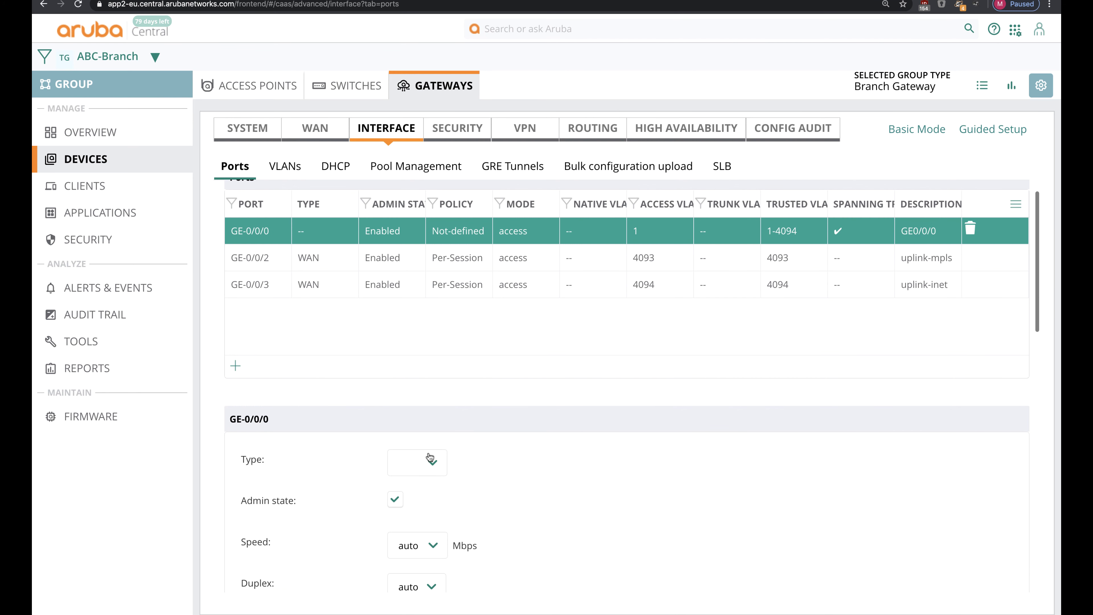
click(433, 460)
click(426, 470)
scroll(517, 486, down, 5)
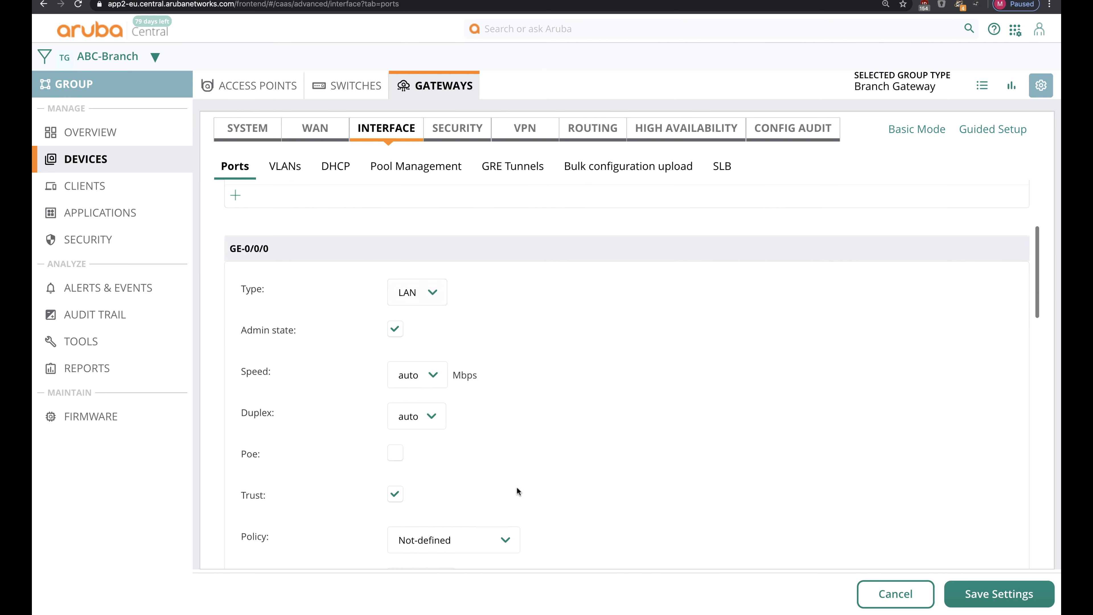
scroll(517, 486, down, 5)
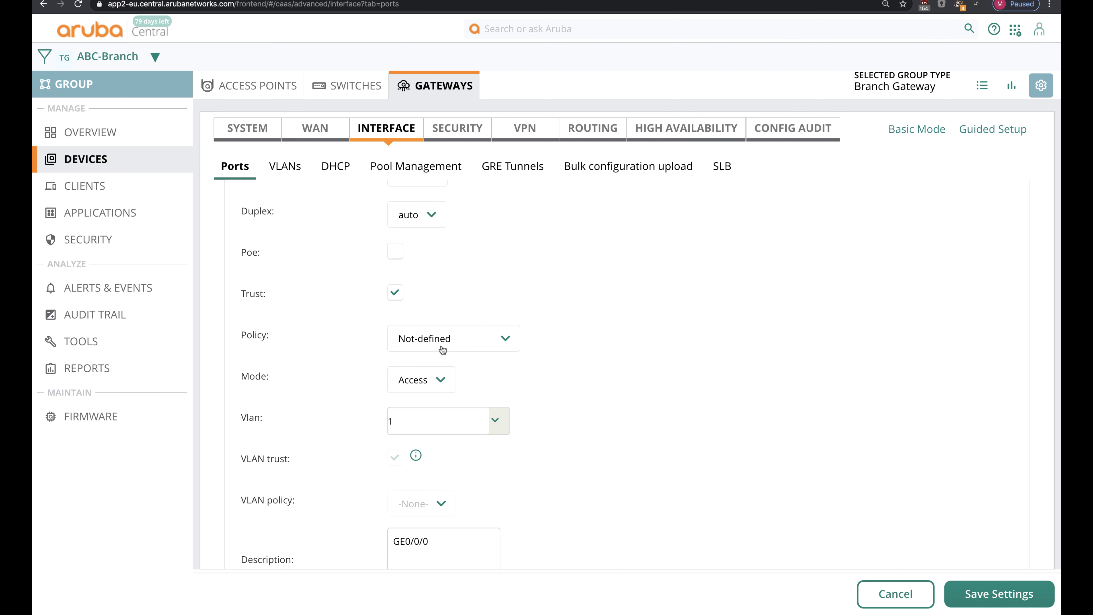
click(443, 426)
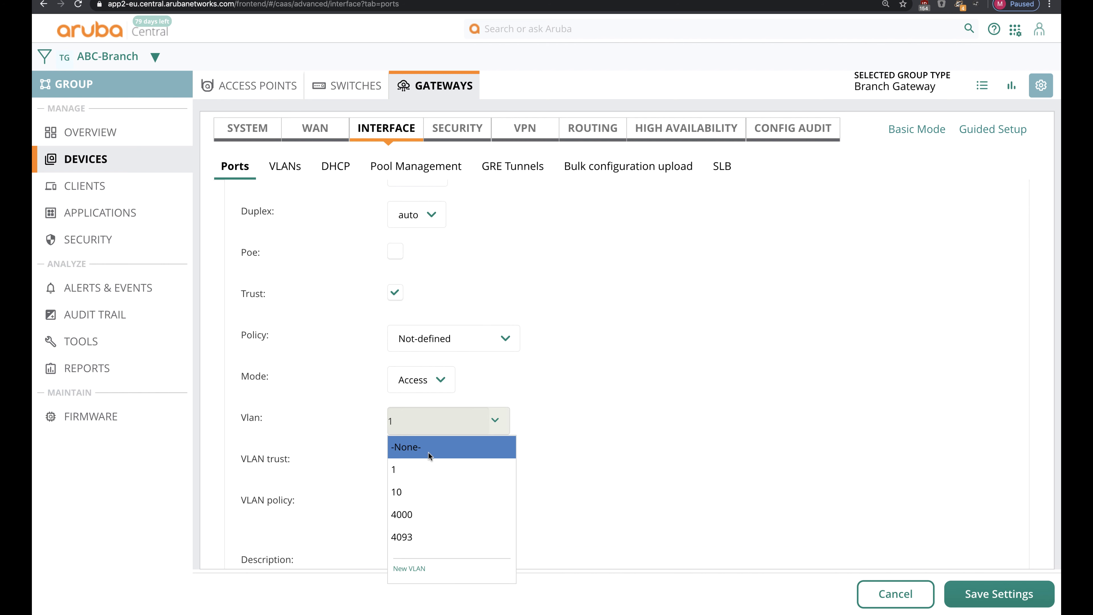
click(413, 490)
scroll(586, 448, down, 3)
triple_click(450, 420)
text(lan-corp)
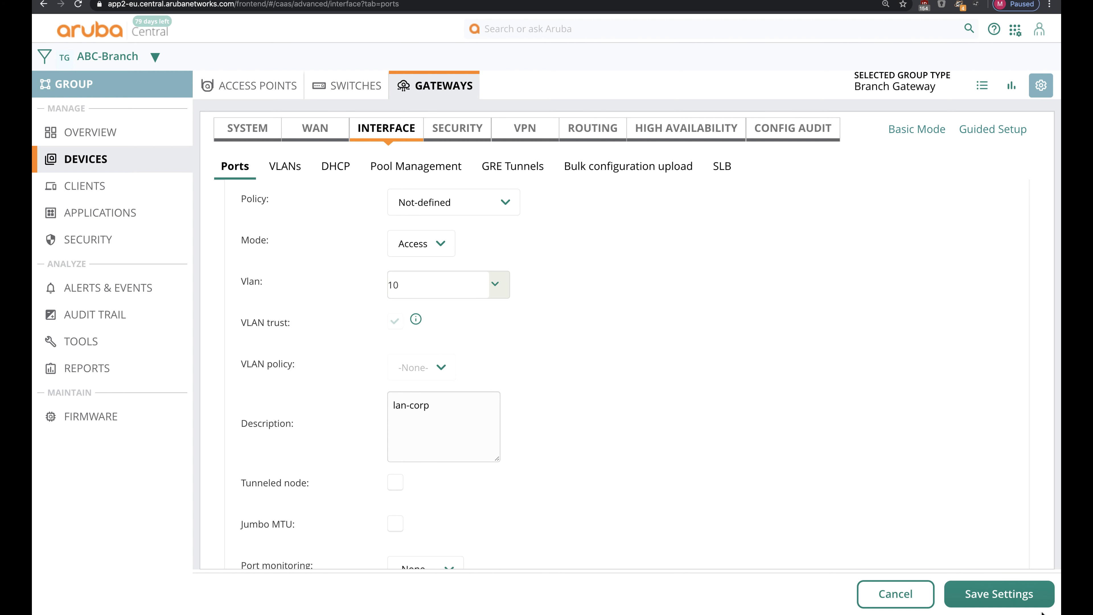
scroll(880, 472, down, 4)
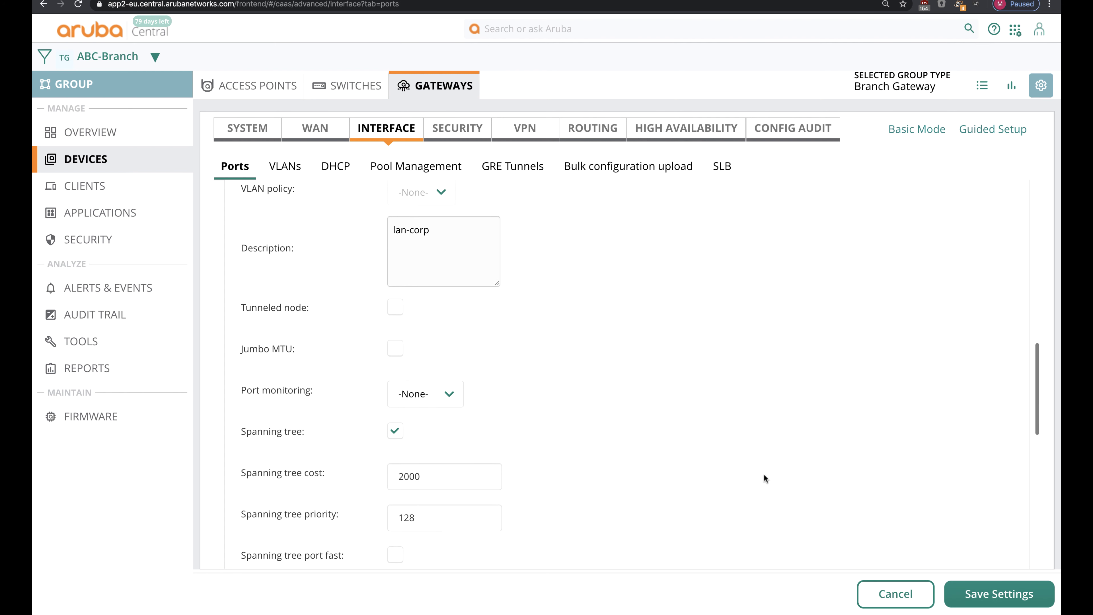
scroll(763, 474, down, 4)
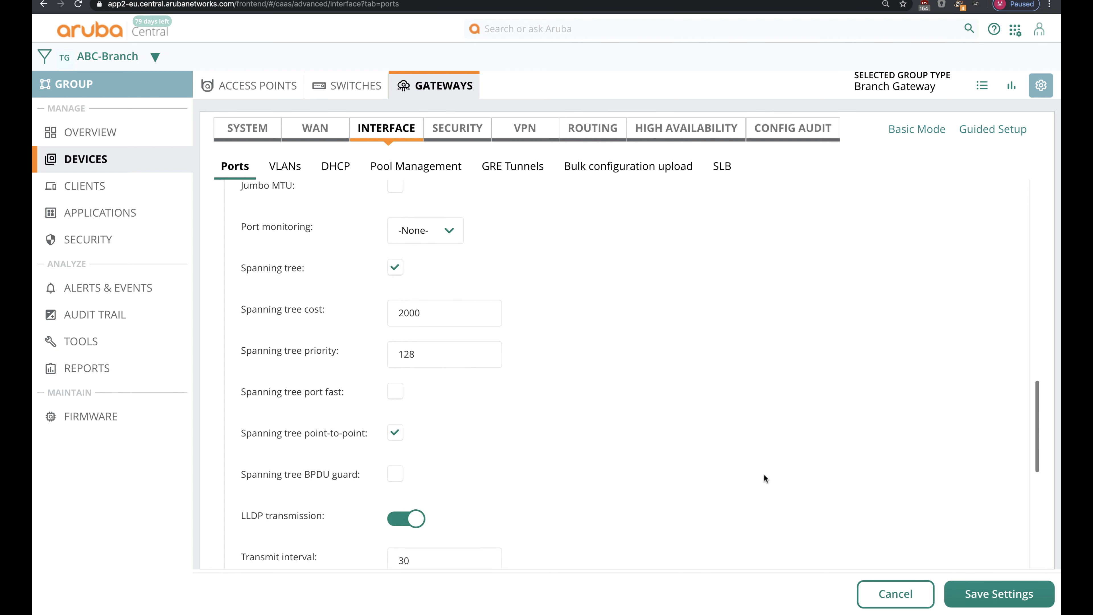
scroll(673, 439, down, 3)
scroll(673, 439, up, 2)
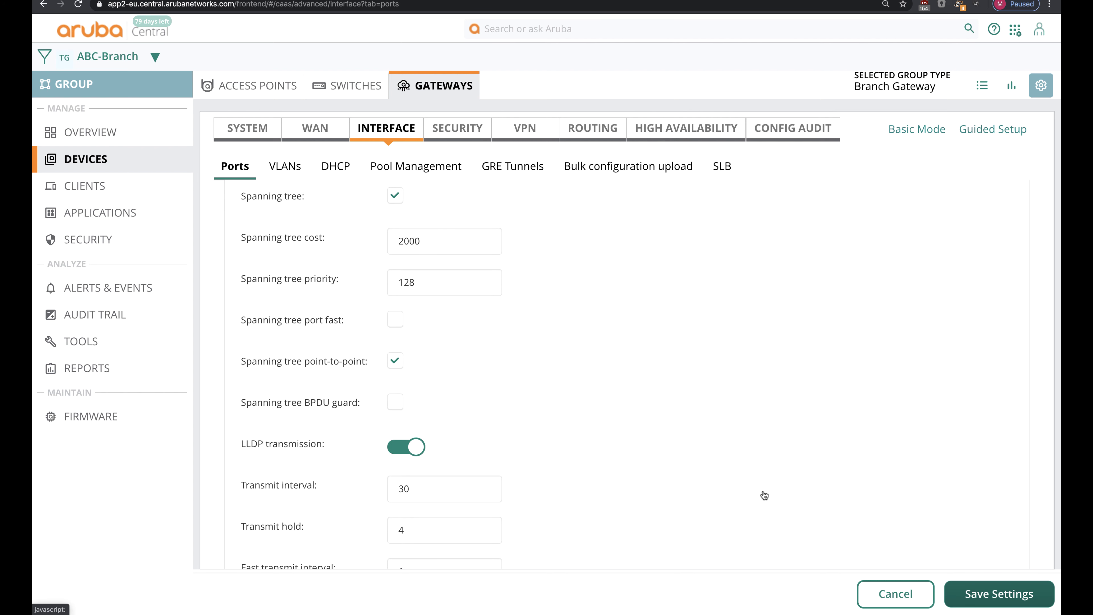
scroll(640, 421, down, 1)
click(640, 419)
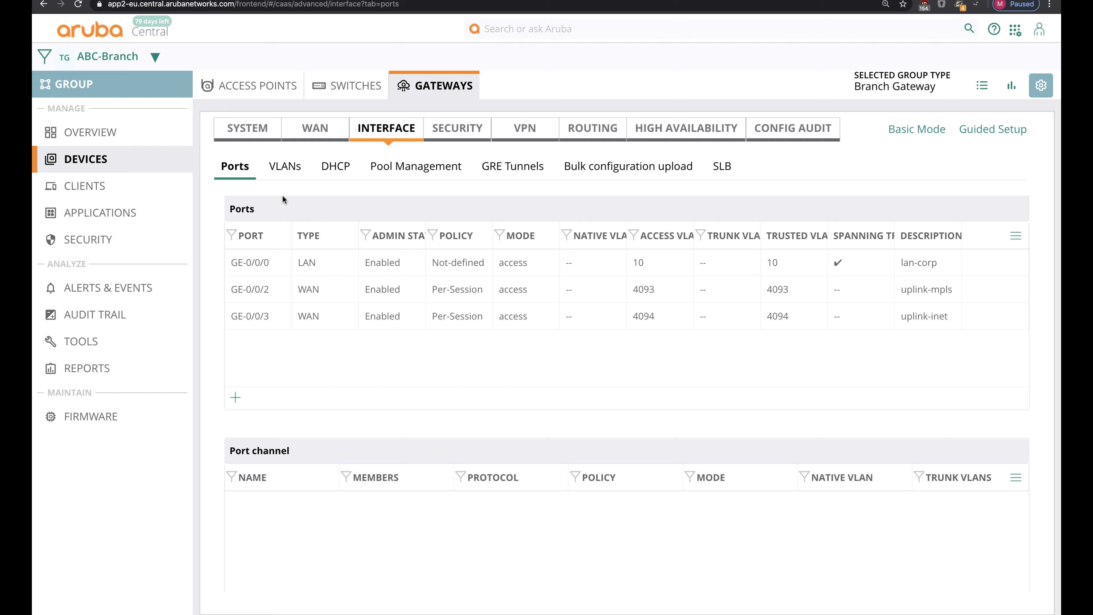
- Set the clock to NTP server 0.nl.pool.ntp.org (FQDN) and the Europe/Amsterdam timezone
click(267, 139)
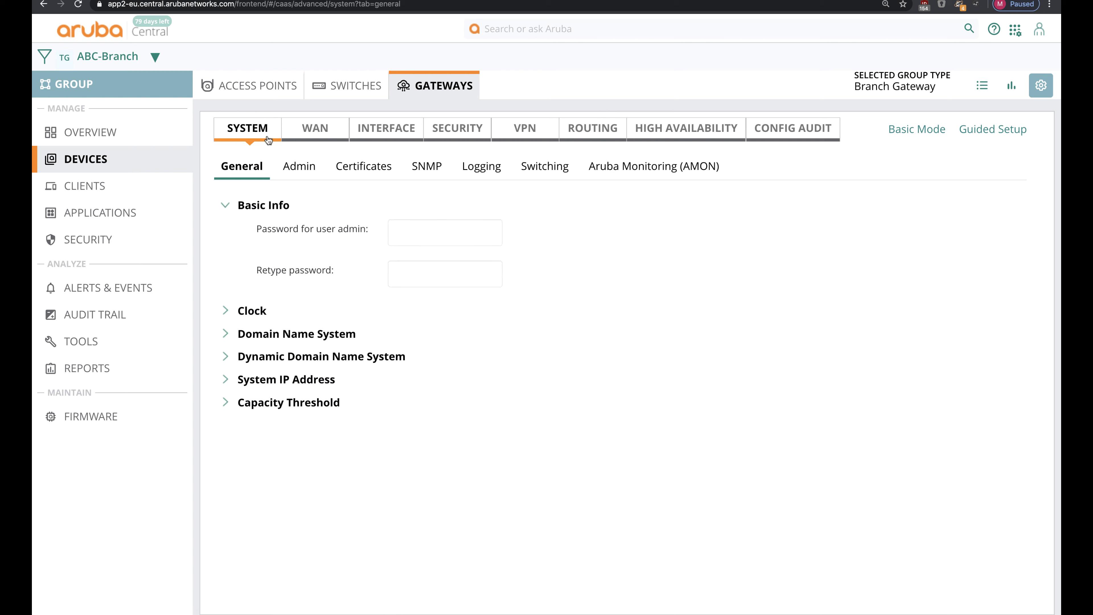
click(266, 313)
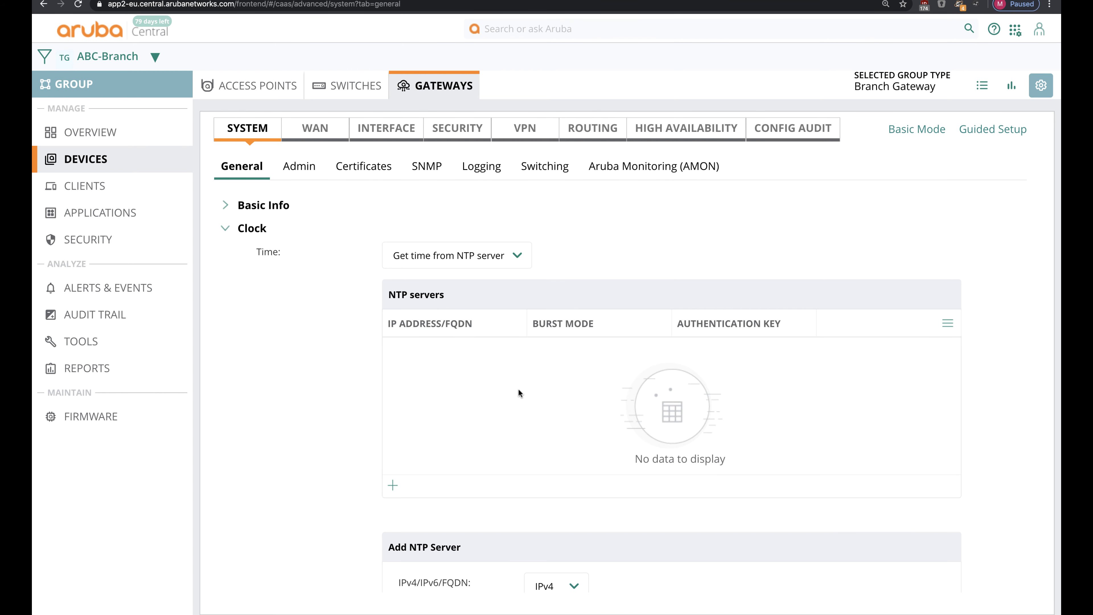
scroll(499, 556, down, 5)
click(555, 359)
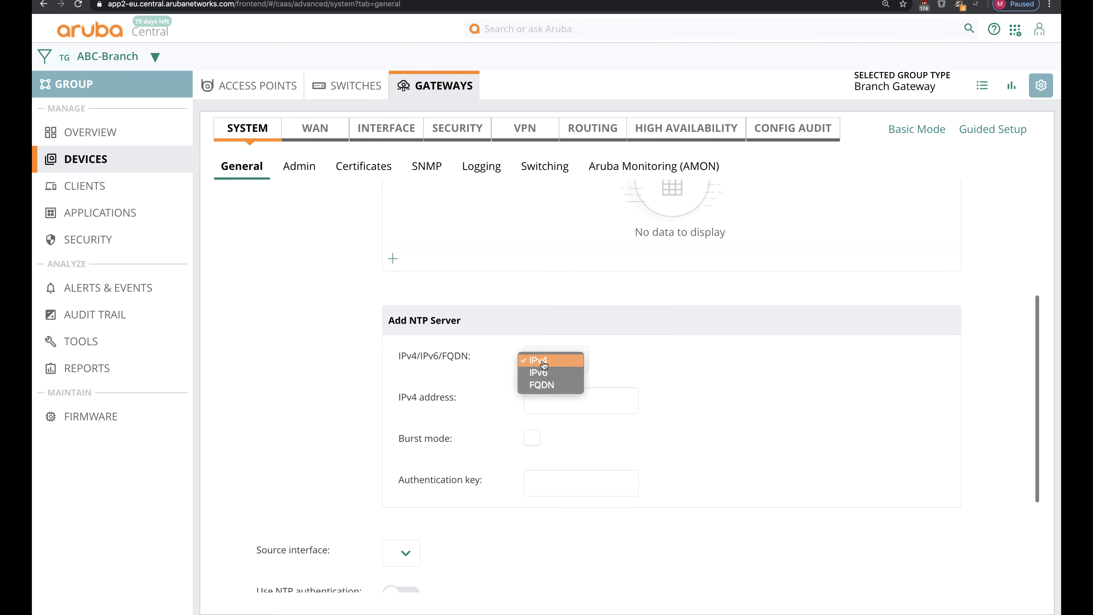
click(538, 384)
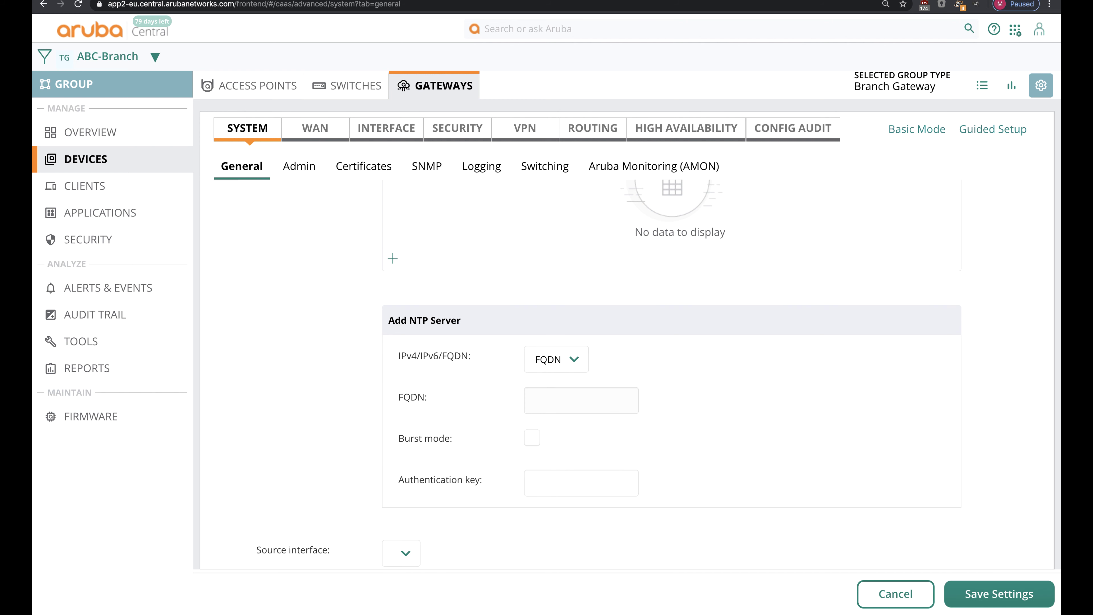
text(0.nl.pool.ntp.org)
scroll(738, 439, down, 3)
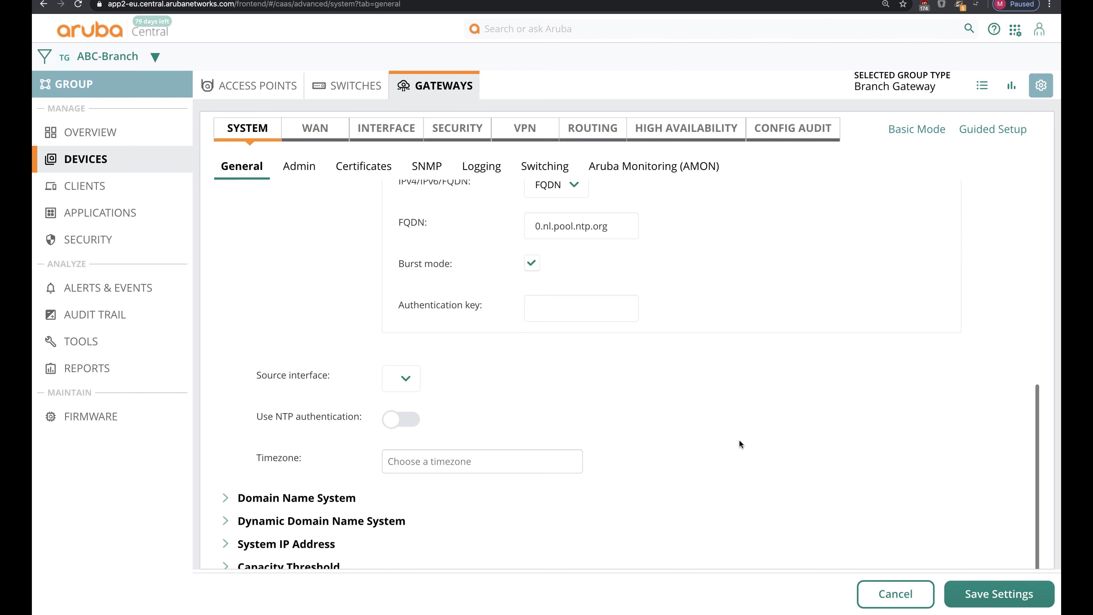
click(470, 458)
text(amst)
click(478, 534)
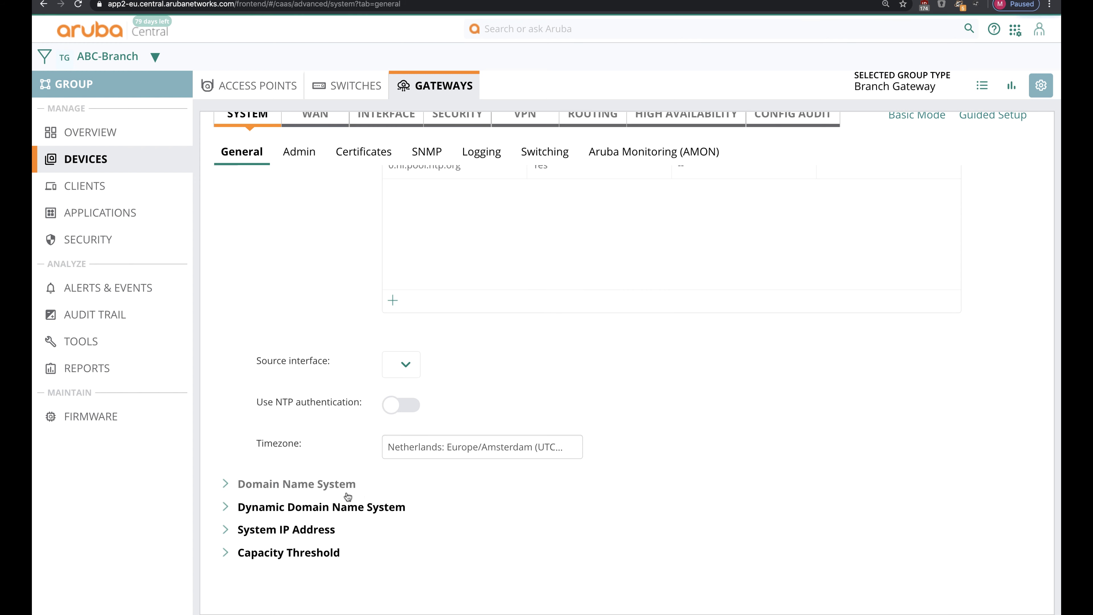
- Add DNS server 1.1.1.1 and refresh the General system settings
click(301, 236)
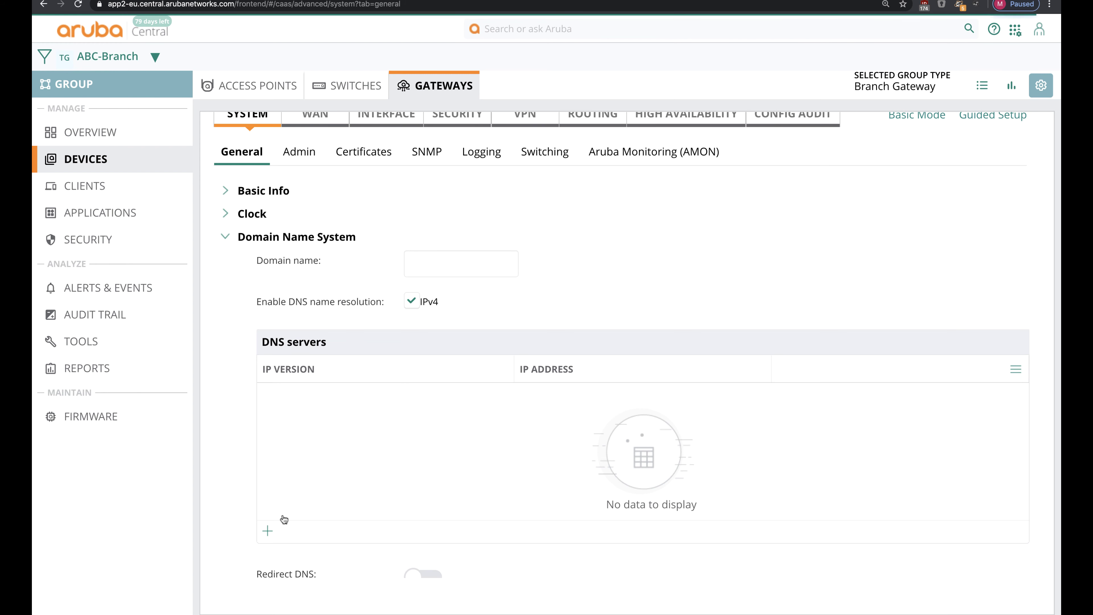
click(267, 530)
text(1.1.1.1)
click(796, 227)
scroll(797, 390, down, 3)
scroll(797, 389, up, 3)
scroll(327, 180, up, 1)
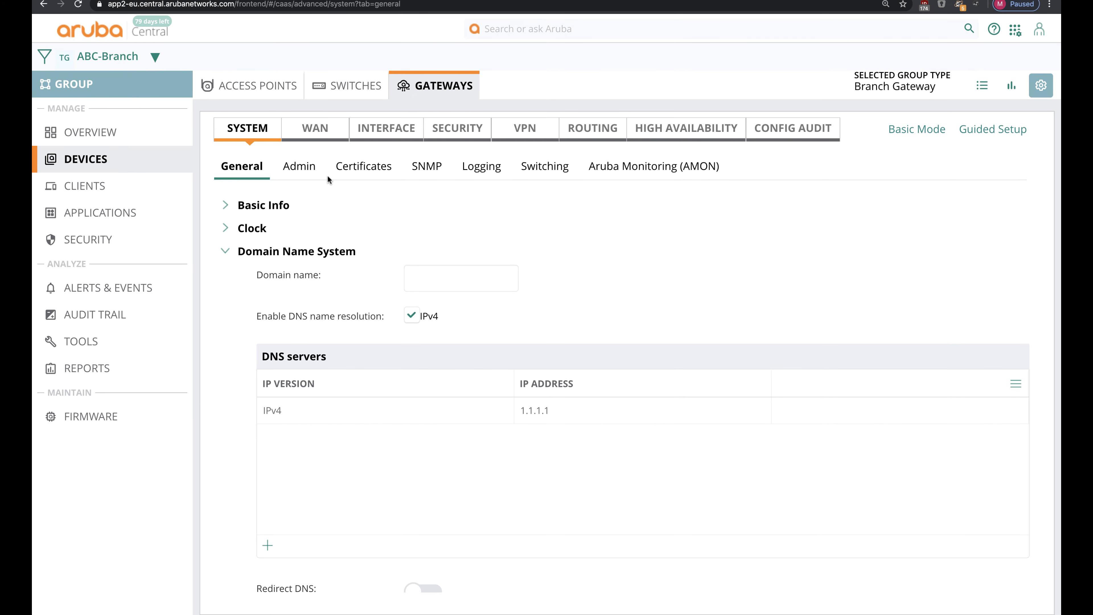
click(255, 172)
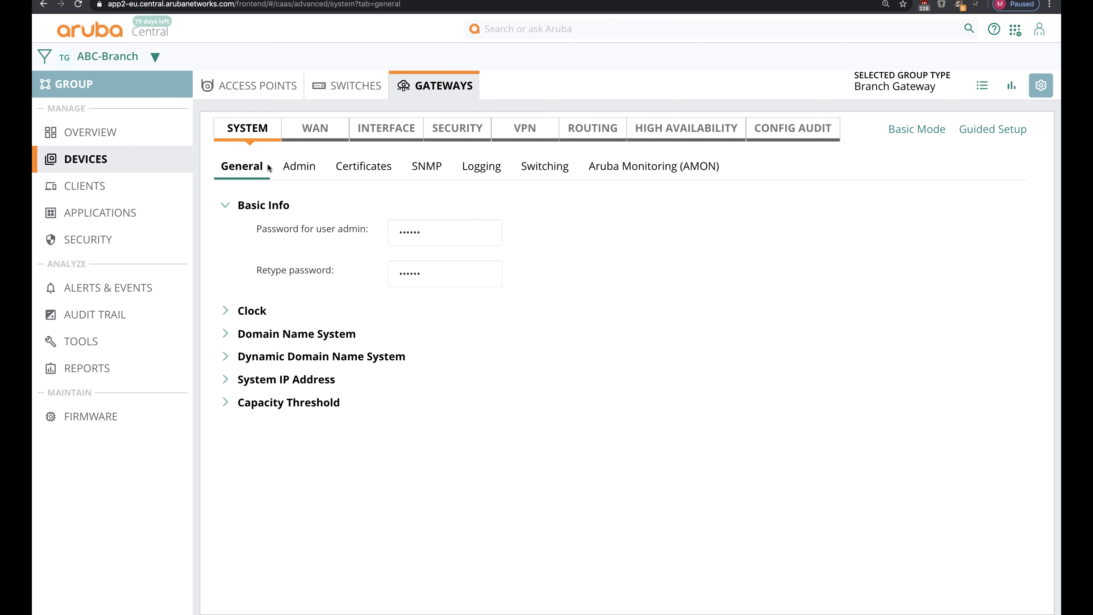
click(386, 131)
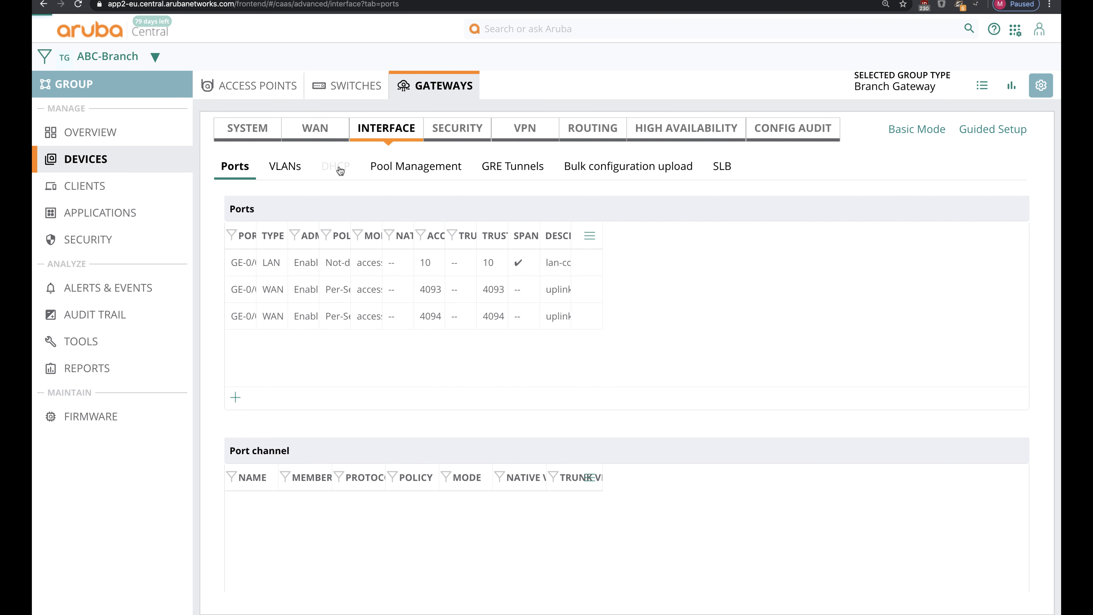
- Tick IP DHCP server in the gateway's DHCP settings and save it
click(338, 170)
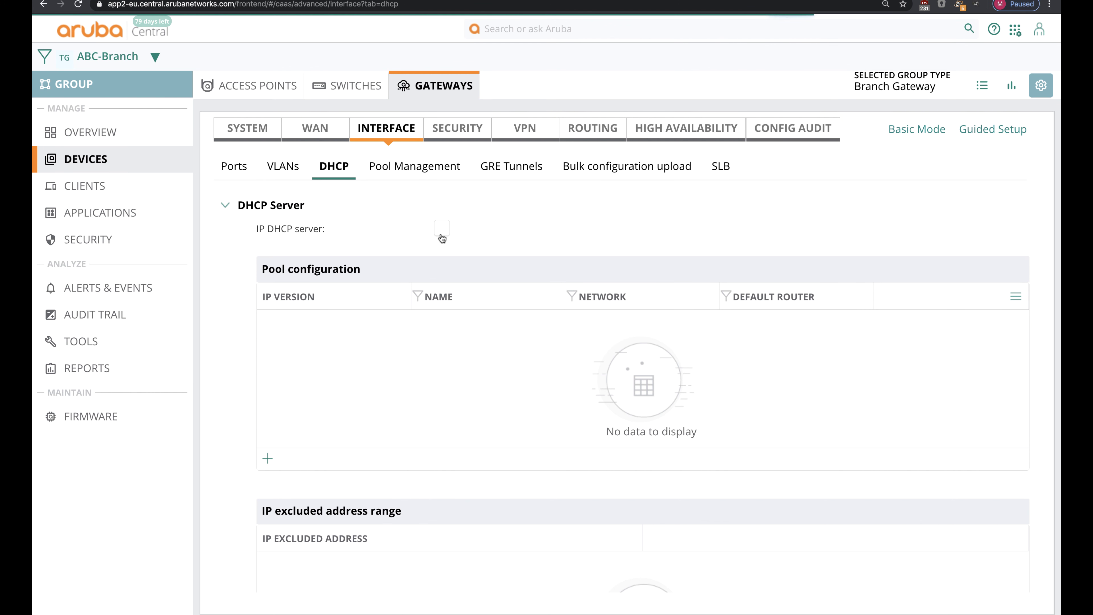
click(441, 228)
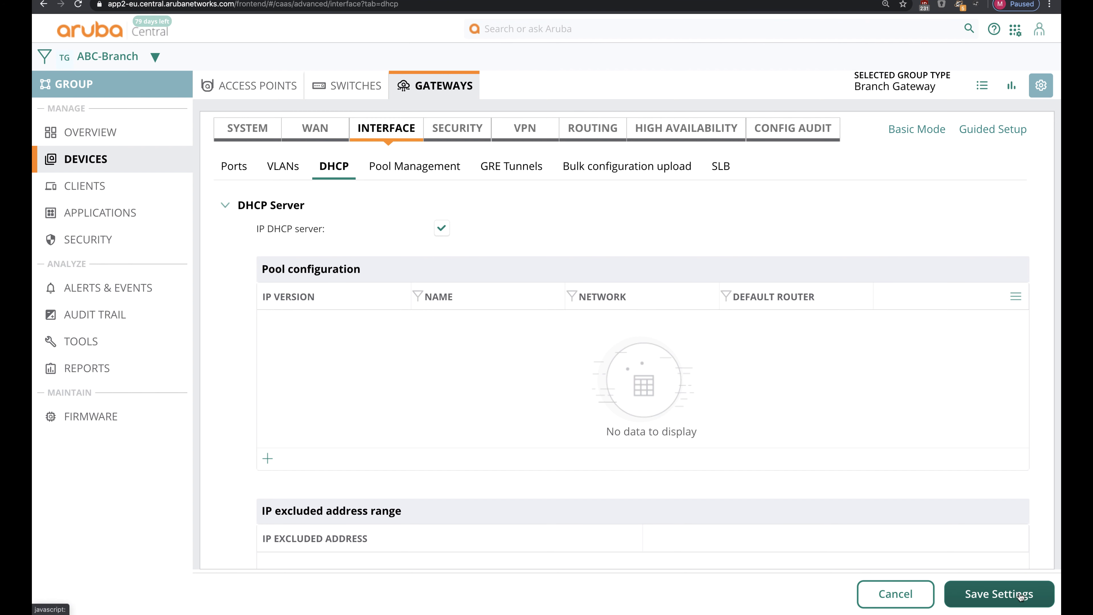
click(1007, 596)
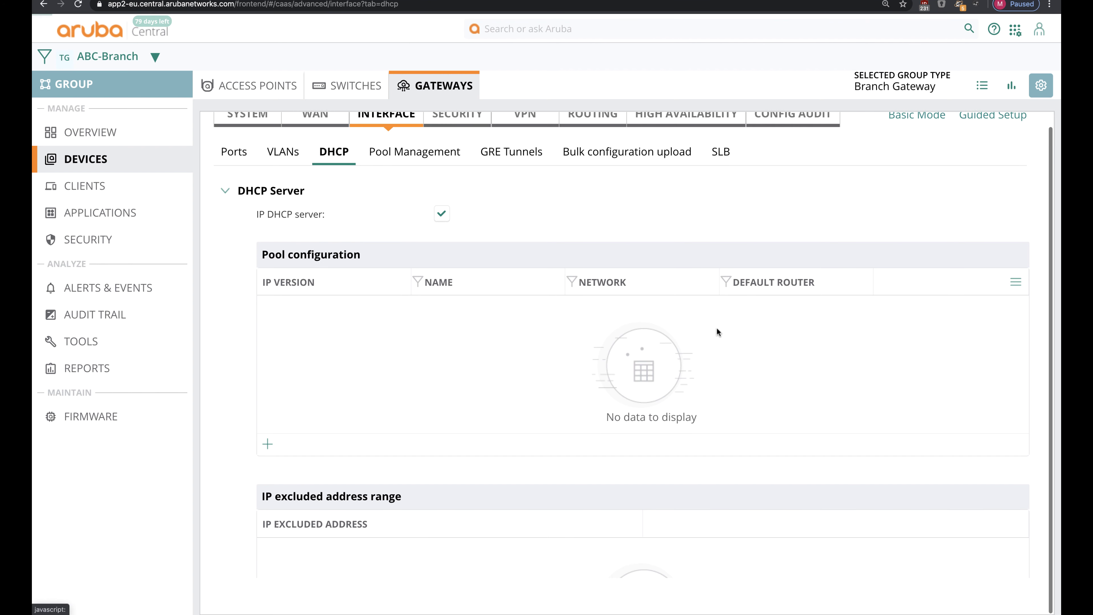
scroll(554, 280, up, 1)
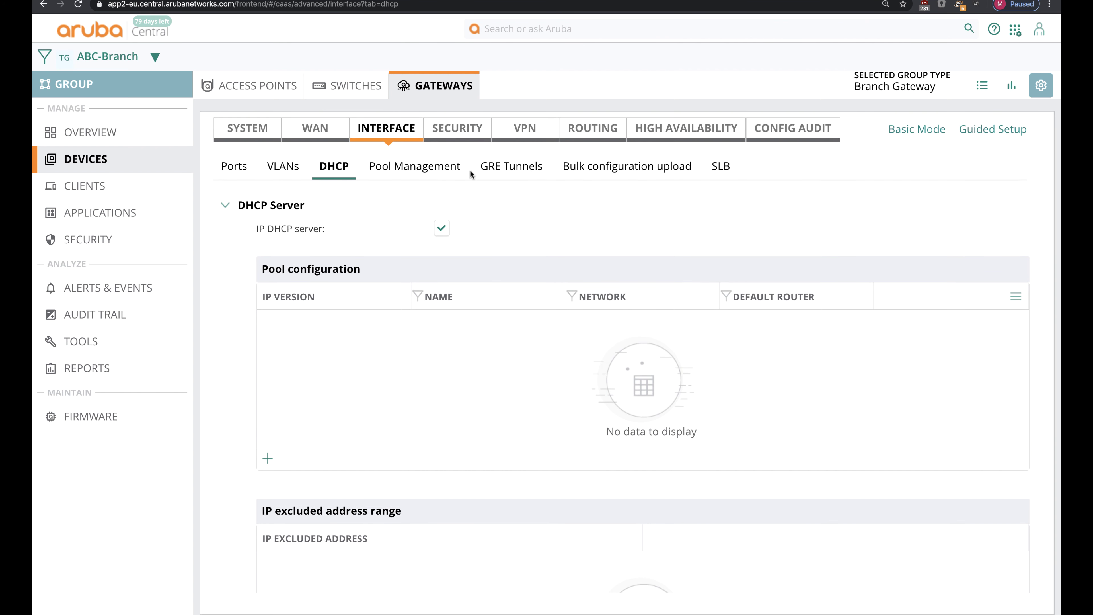
click(473, 140)
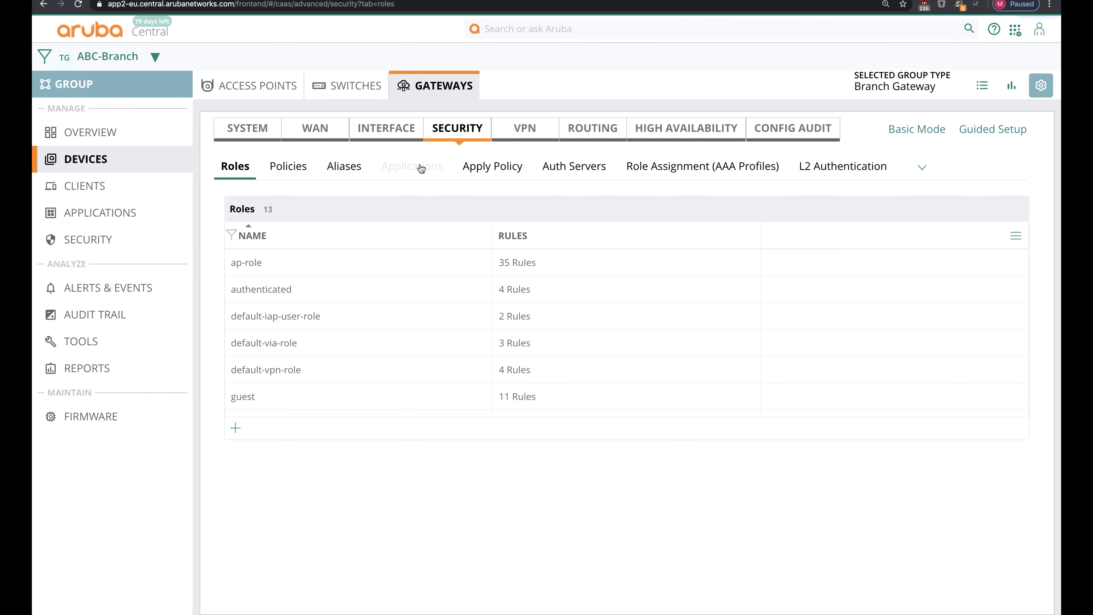
- Under Application Visibility, enable deep packet inspection, Geo location, and IP classification and reputation
click(420, 168)
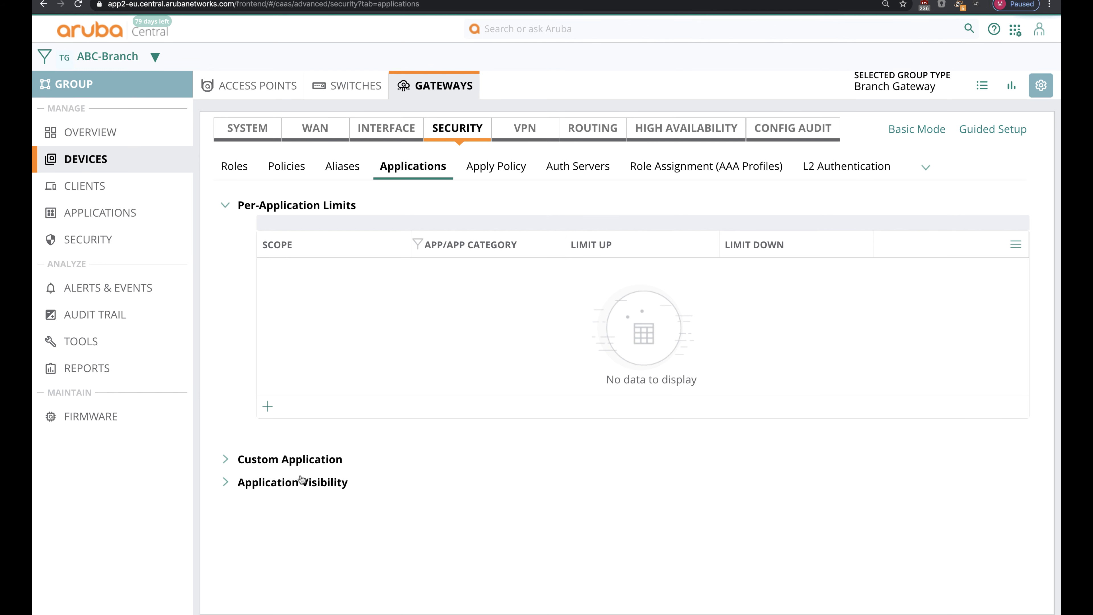
click(300, 481)
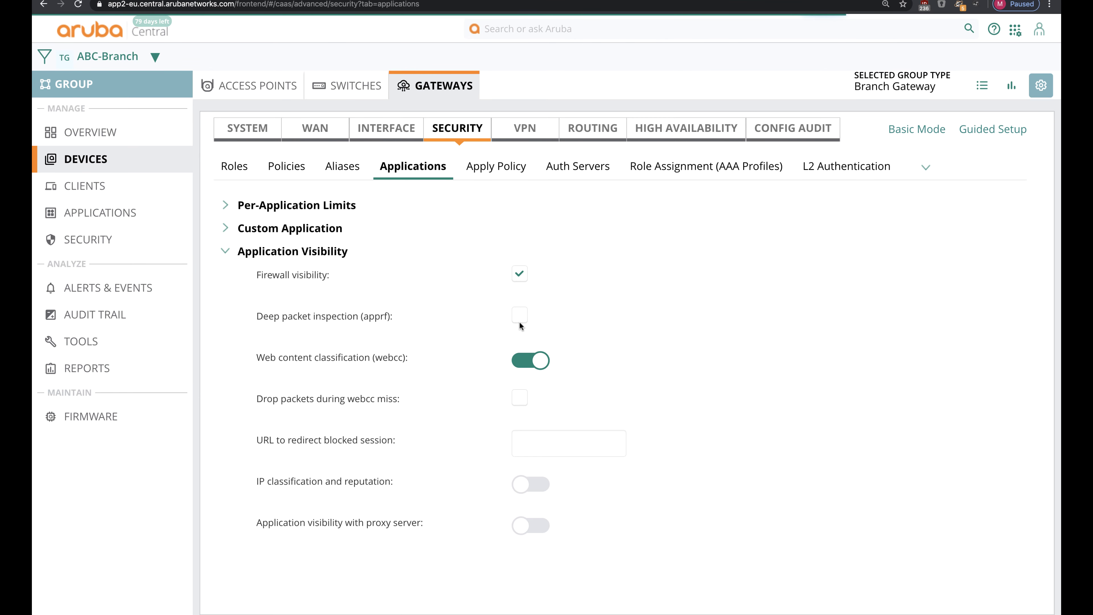
click(520, 318)
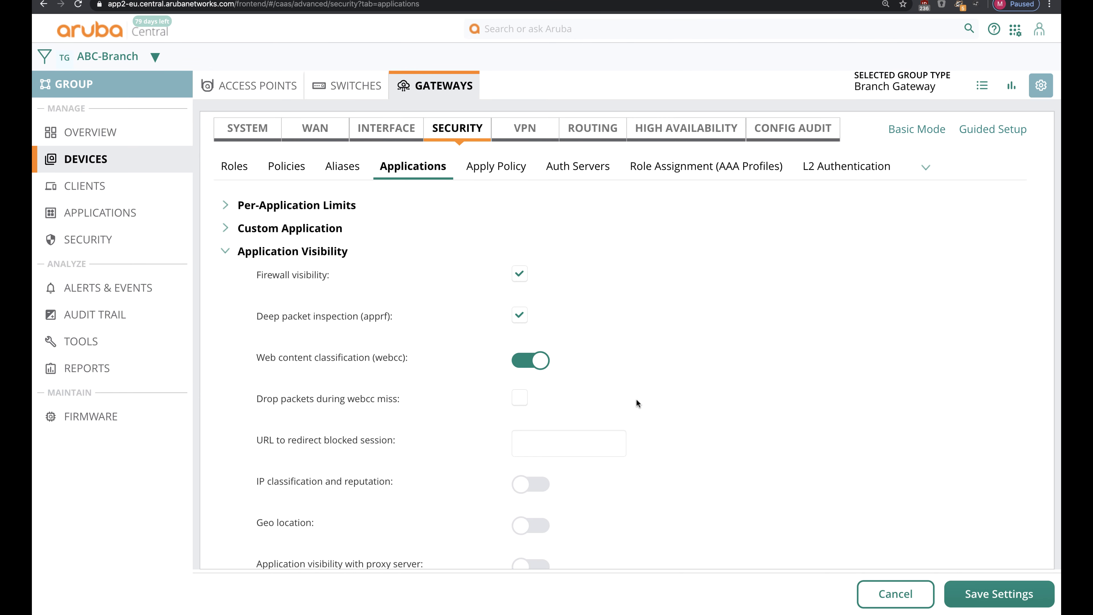
scroll(635, 400, down, 1)
click(536, 511)
click(539, 476)
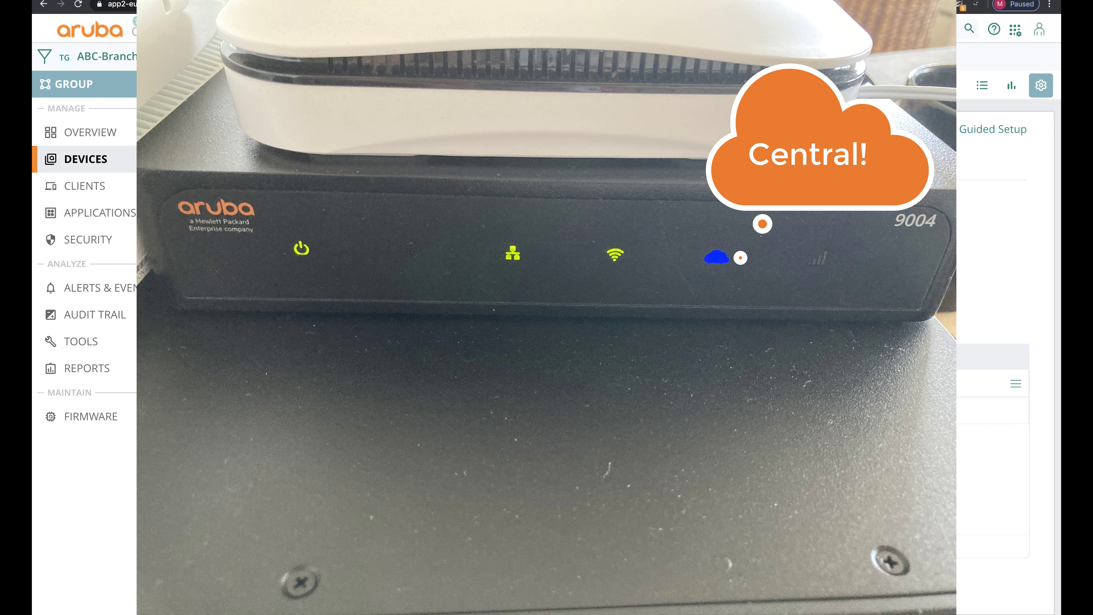
- Show the ABC-Branch group's Overview dashboard from the left sidebar
click(123, 144)
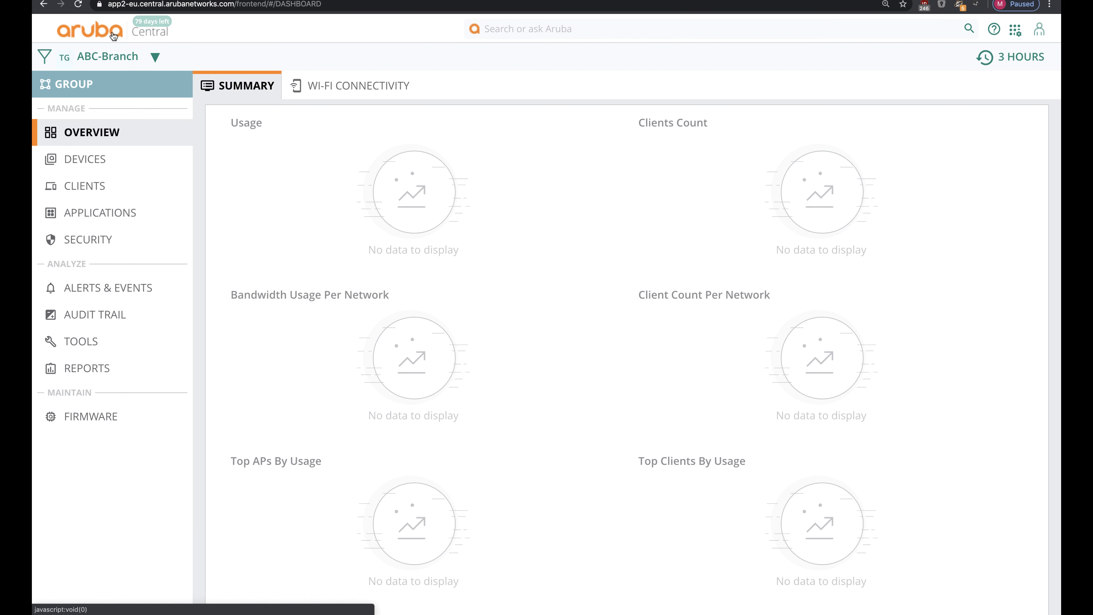
- Switch the filter to All Devices and list the gateways
click(115, 58)
click(101, 125)
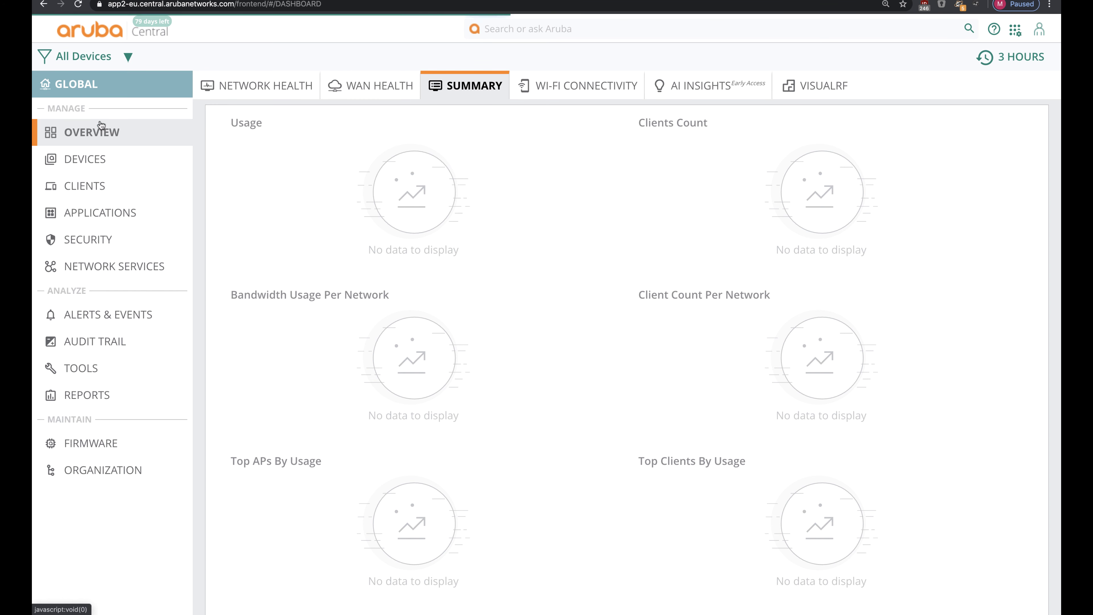
click(111, 161)
click(443, 89)
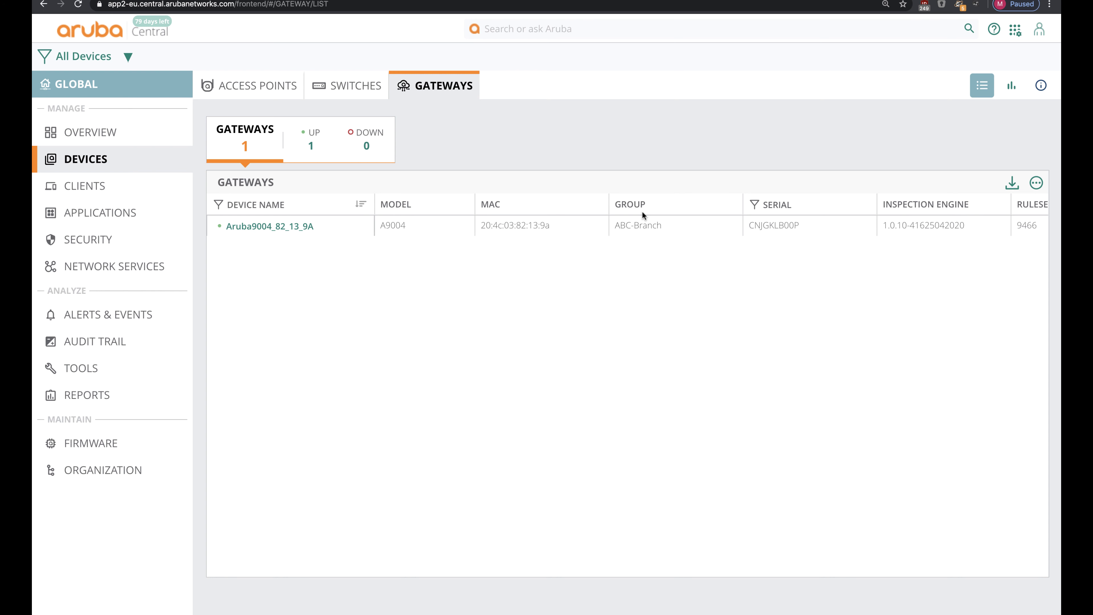
- Open gateway Aruba9004_82_13_9A and scroll through its Overview
click(300, 226)
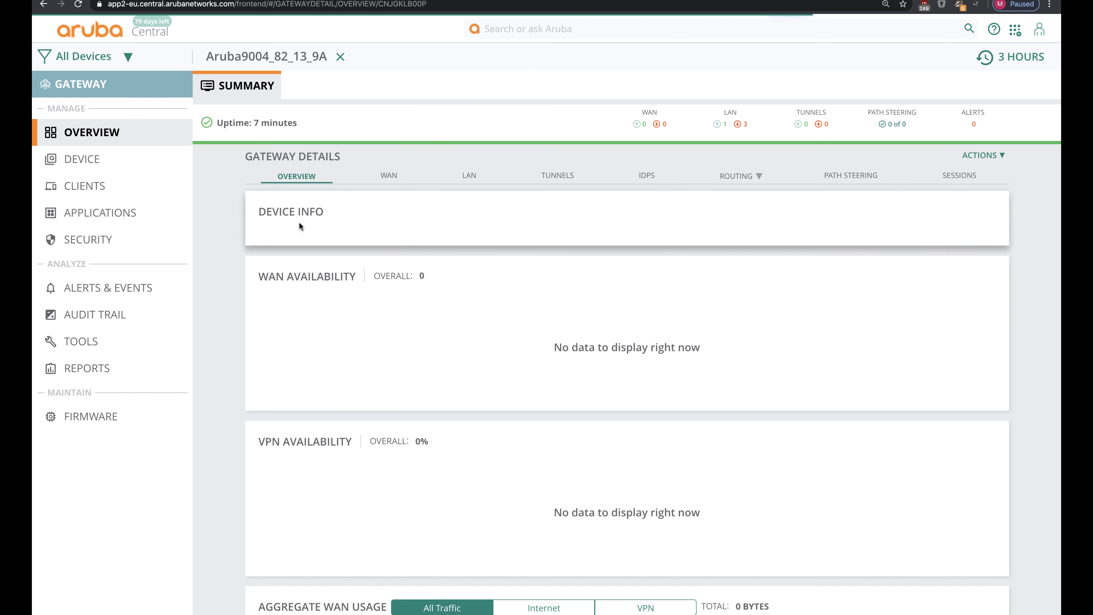
scroll(343, 319, down, 10)
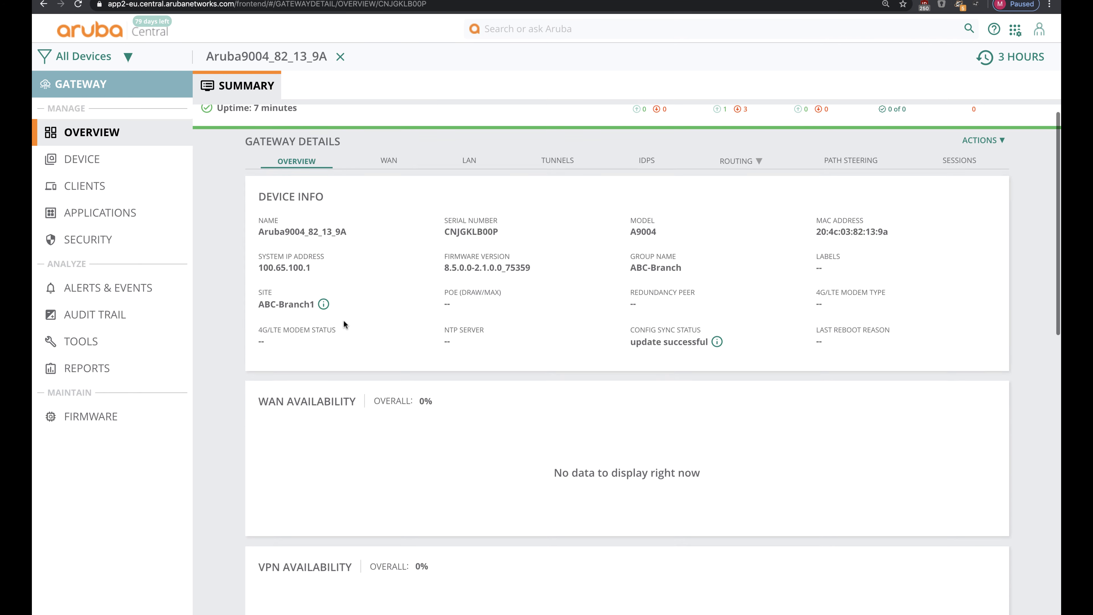
scroll(344, 321, down, 2)
scroll(344, 321, up, 12)
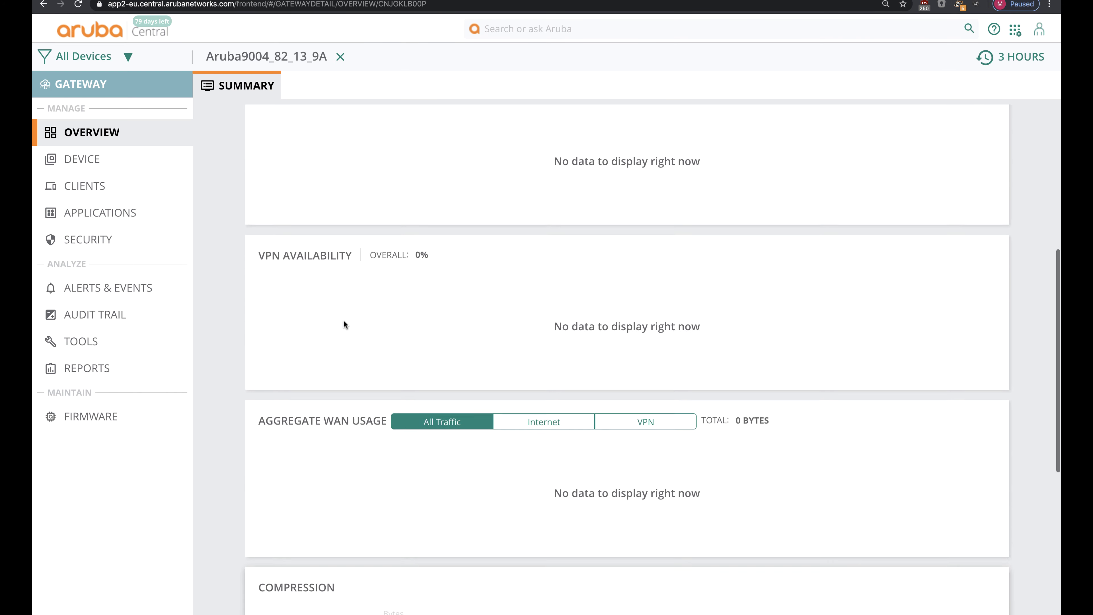
scroll(344, 321, down, 5)
scroll(344, 324, down, 8)
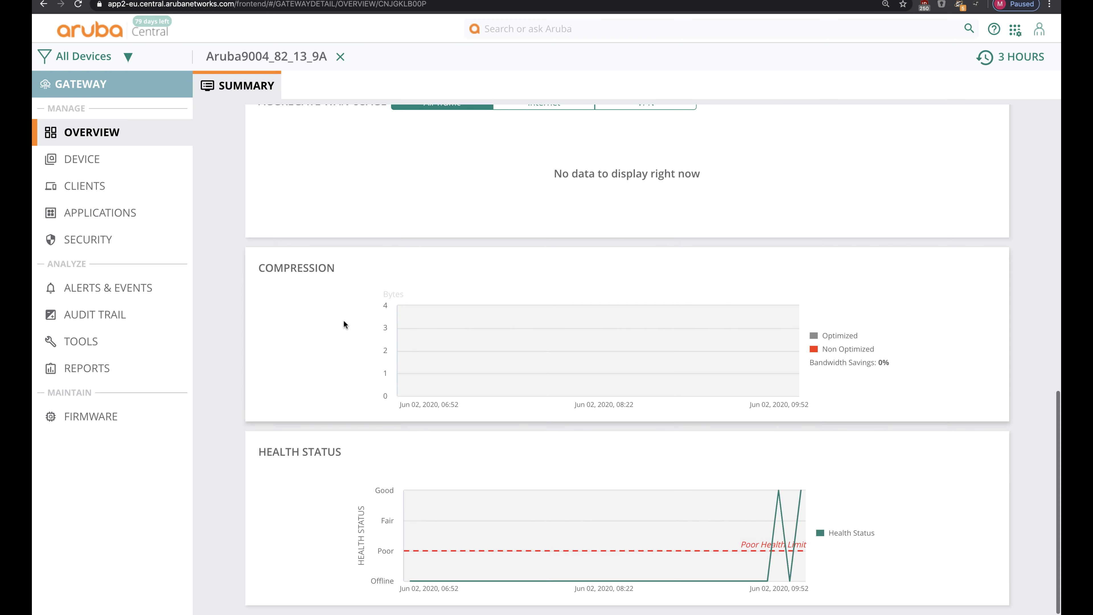
scroll(343, 324, up, 4)
scroll(343, 323, up, 3)
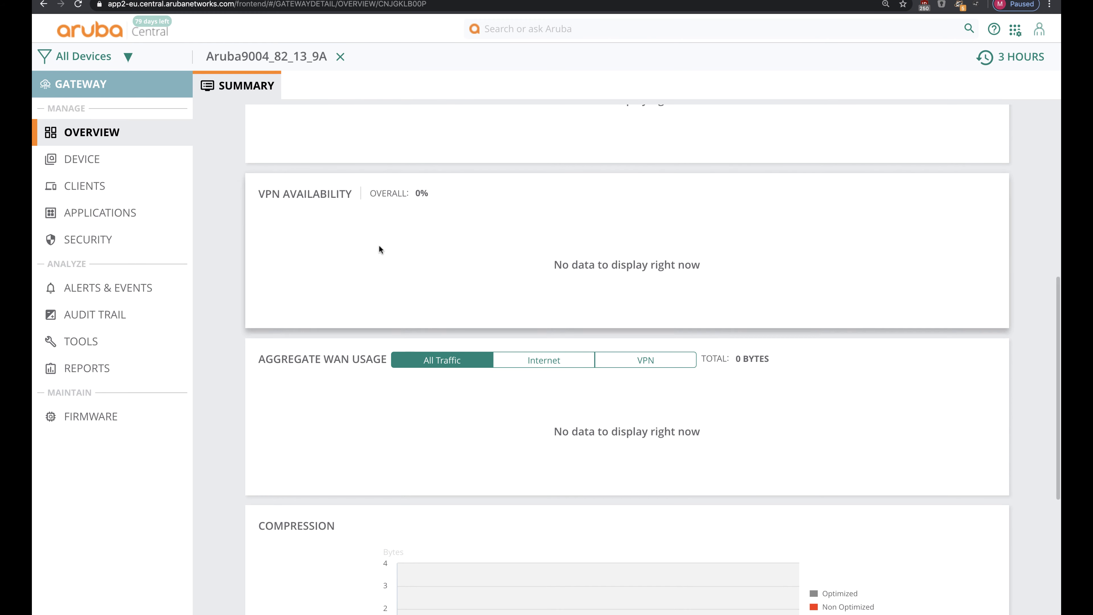
scroll(439, 256, up, 7)
scroll(438, 254, up, 3)
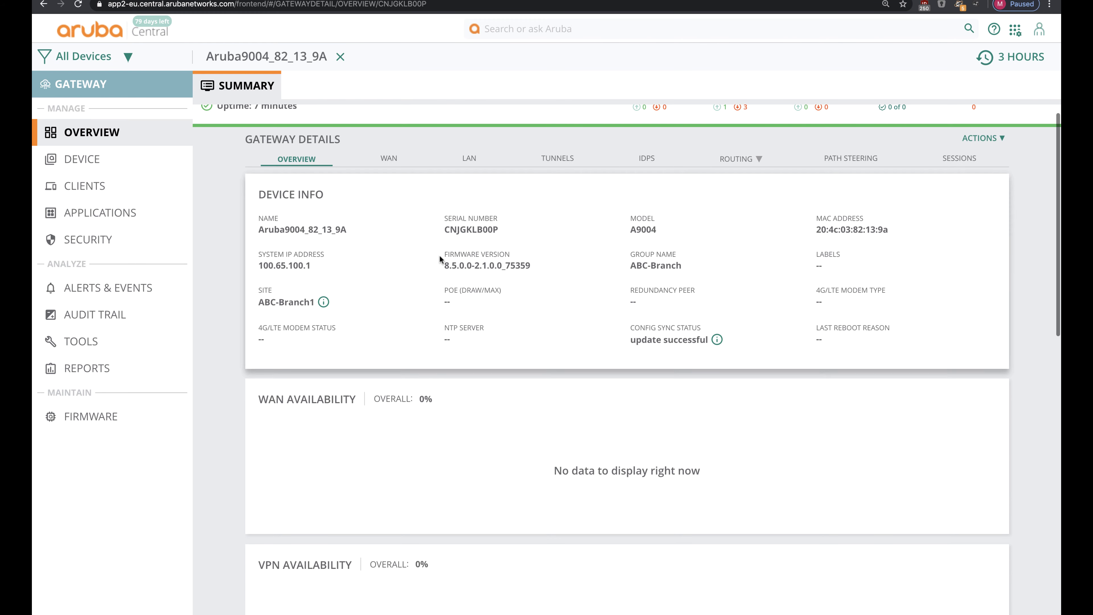
- Review WAN status and VLAN interfaces, noting VLAN 4000 at 100.65.100.1 and VLAN 4094 at 203.0.113.2
click(396, 182)
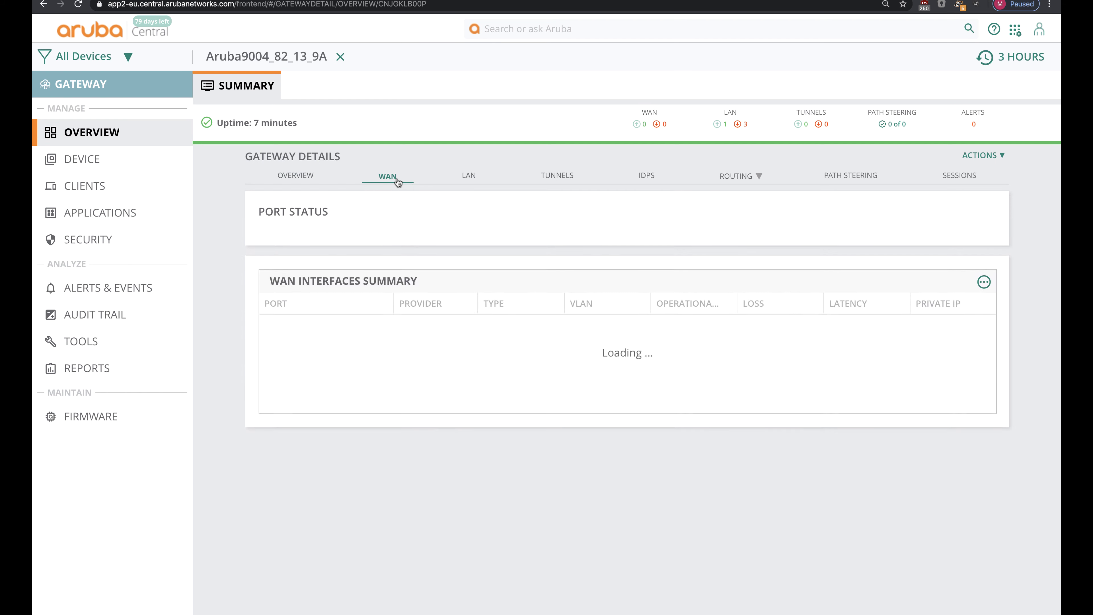
click(468, 177)
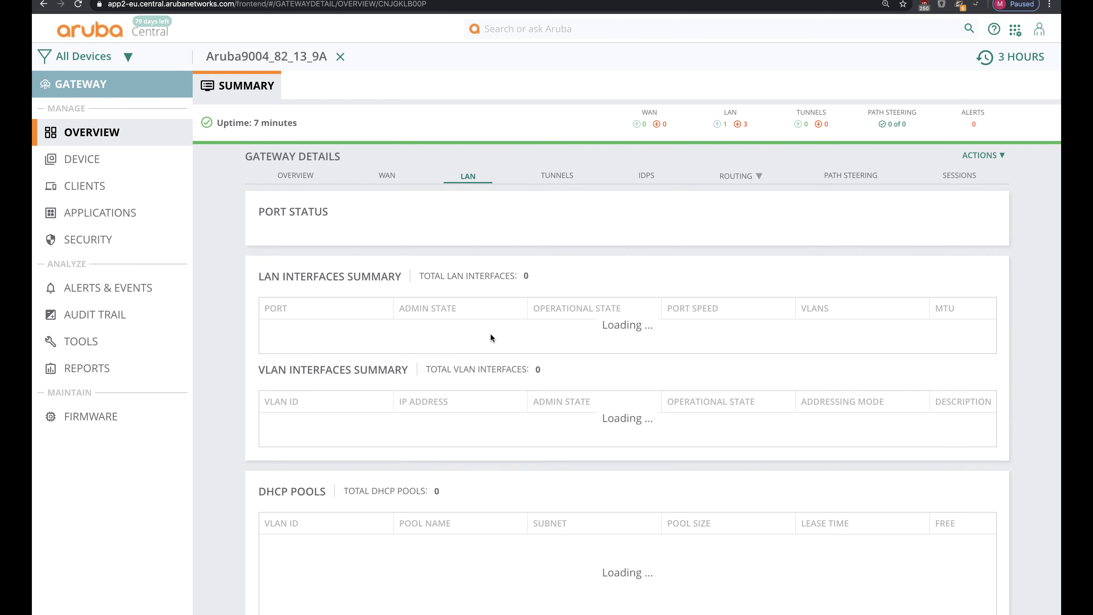
scroll(535, 531, down, 5)
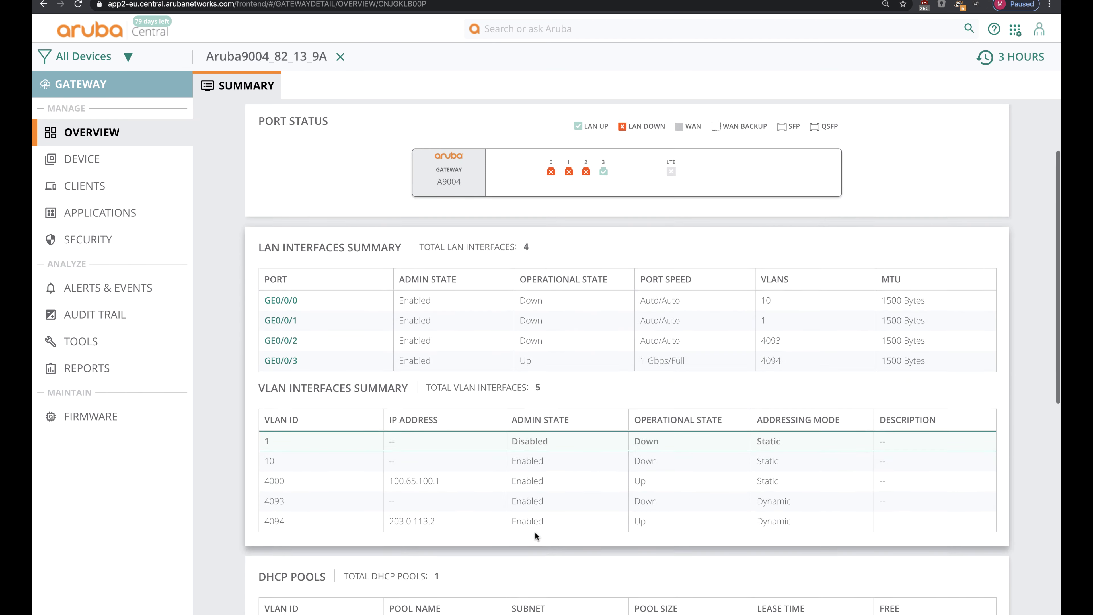
scroll(535, 532, down, 2)
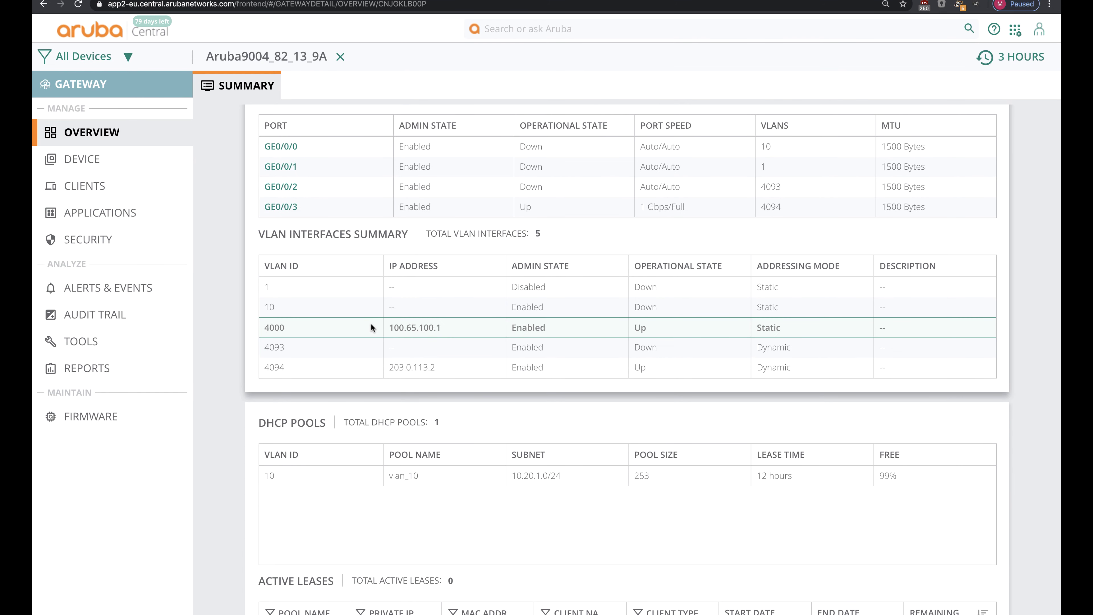
double_click(409, 325)
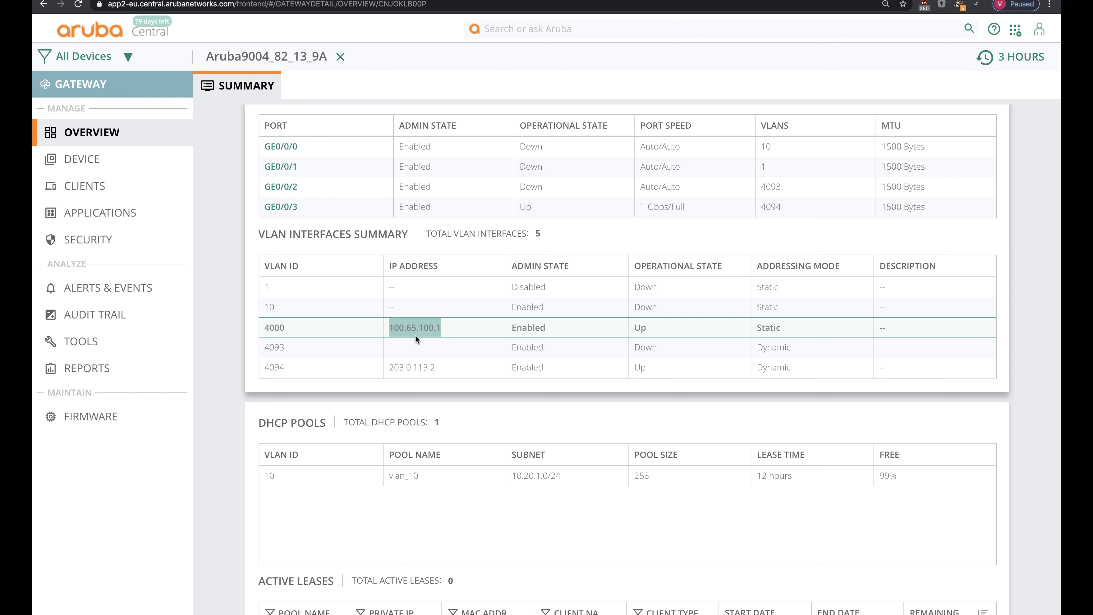
double_click(417, 368)
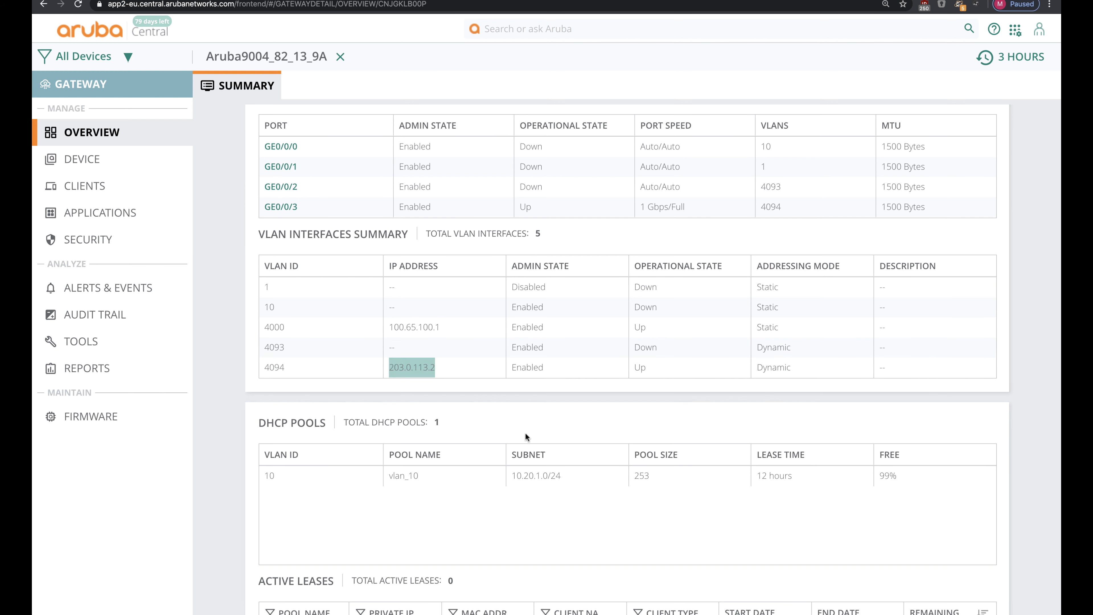
scroll(473, 379, up, 5)
click(461, 437)
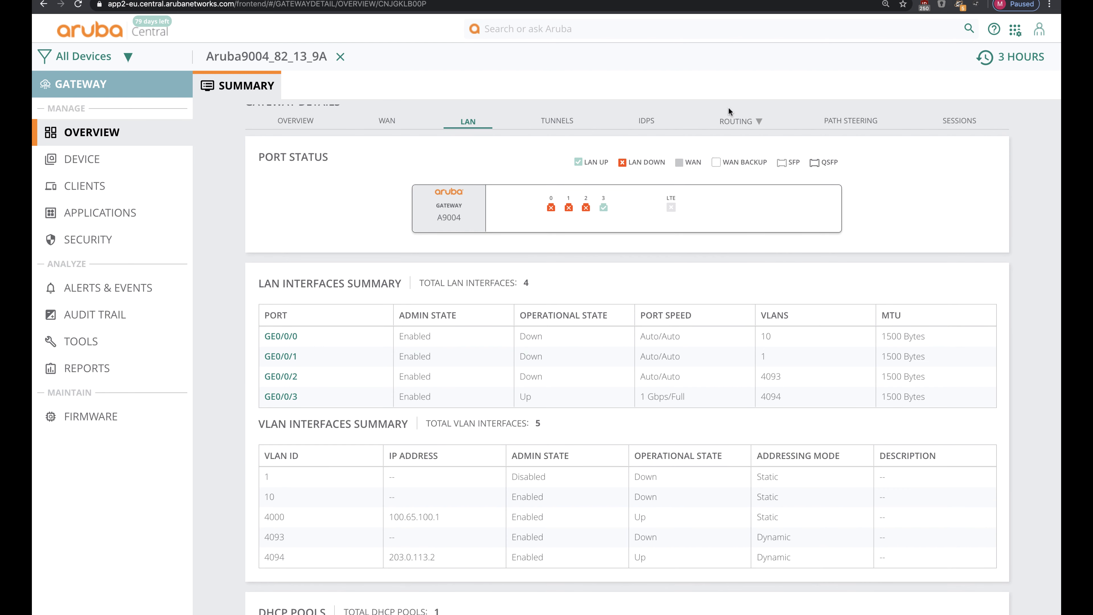
- Check the gateway's route table and current sessions
click(735, 121)
click(712, 235)
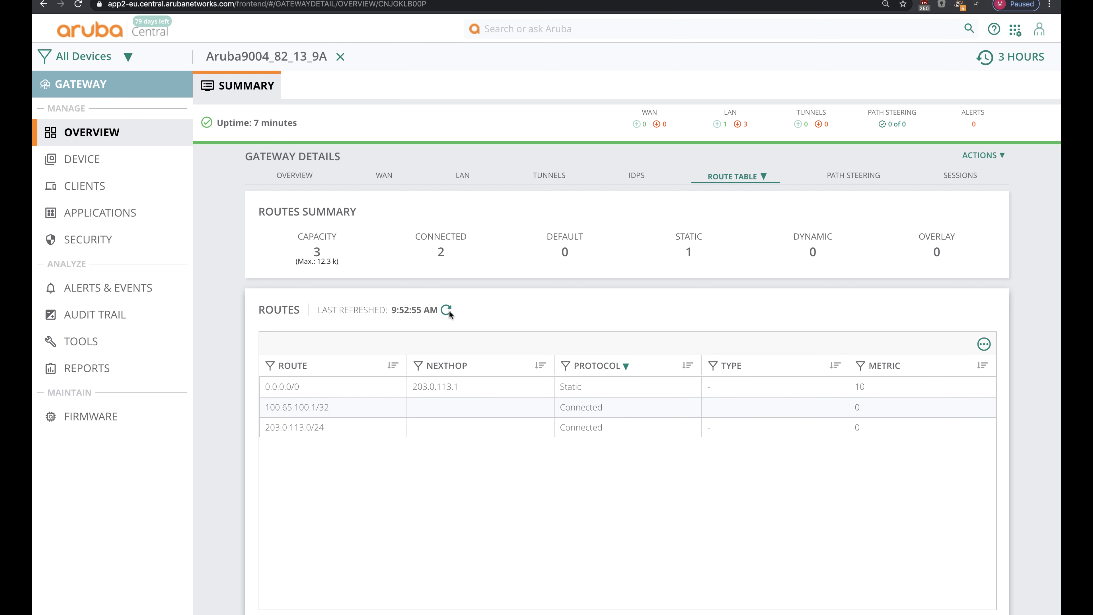
click(948, 176)
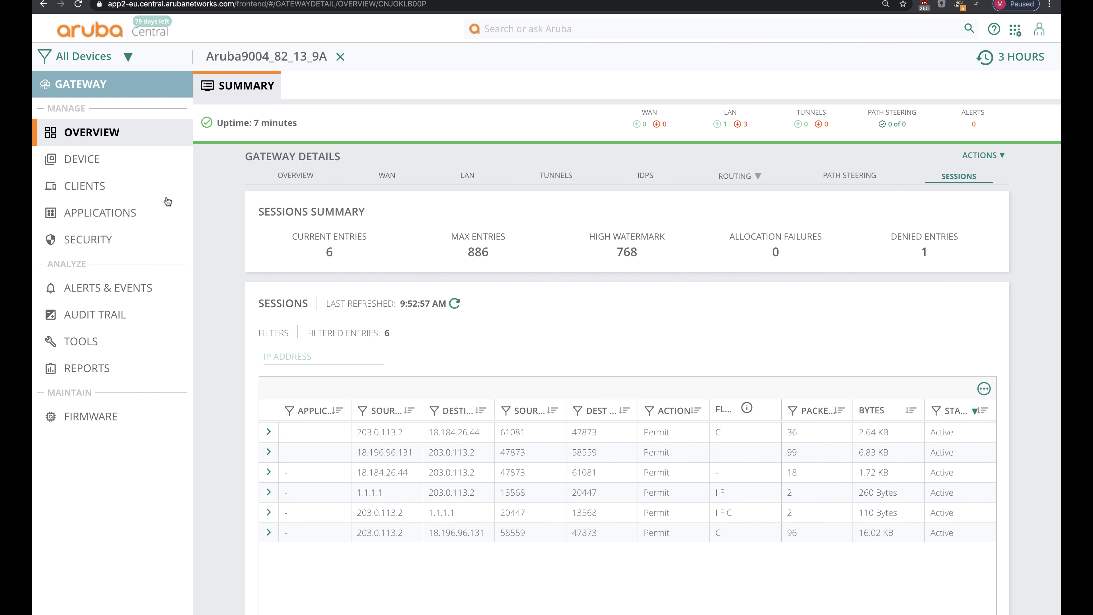
click(108, 160)
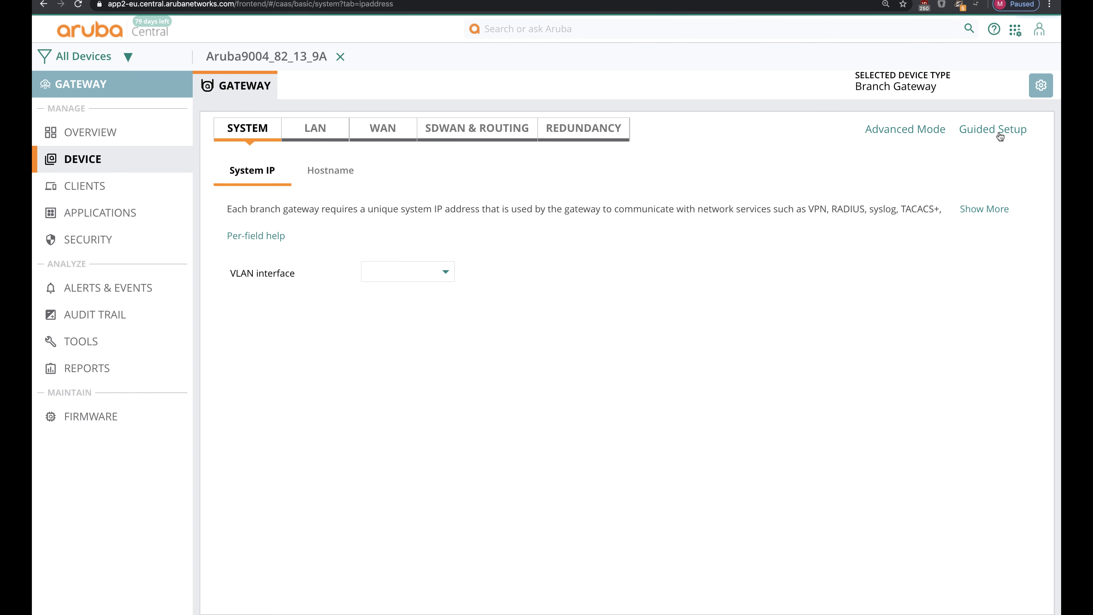
- Switch to Advanced Mode and rename the gateway hostname to Branch1-BGW1
click(921, 129)
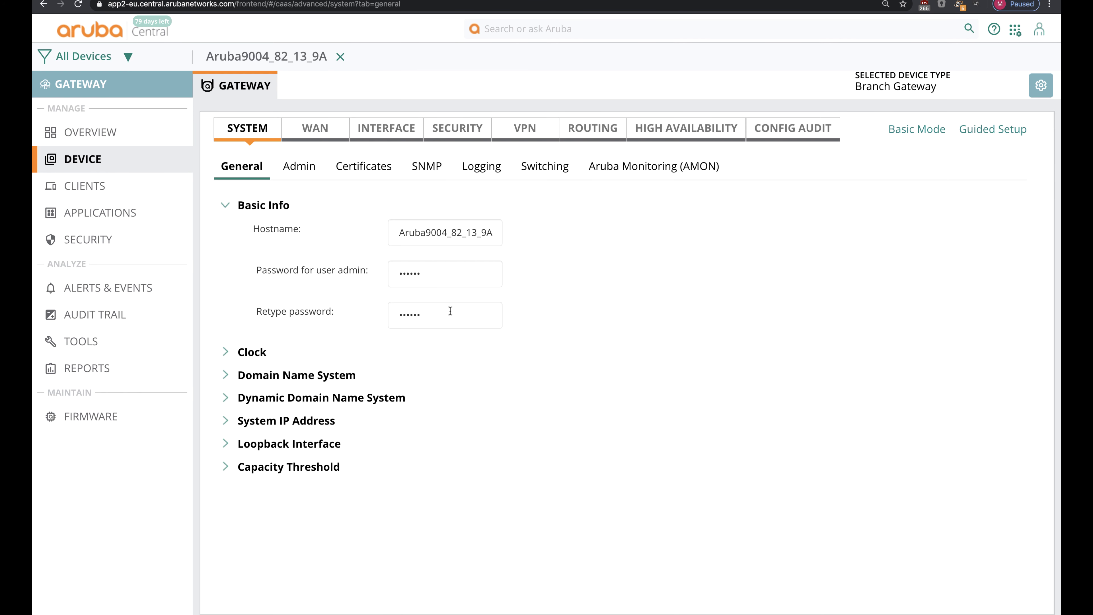
double_click(464, 232)
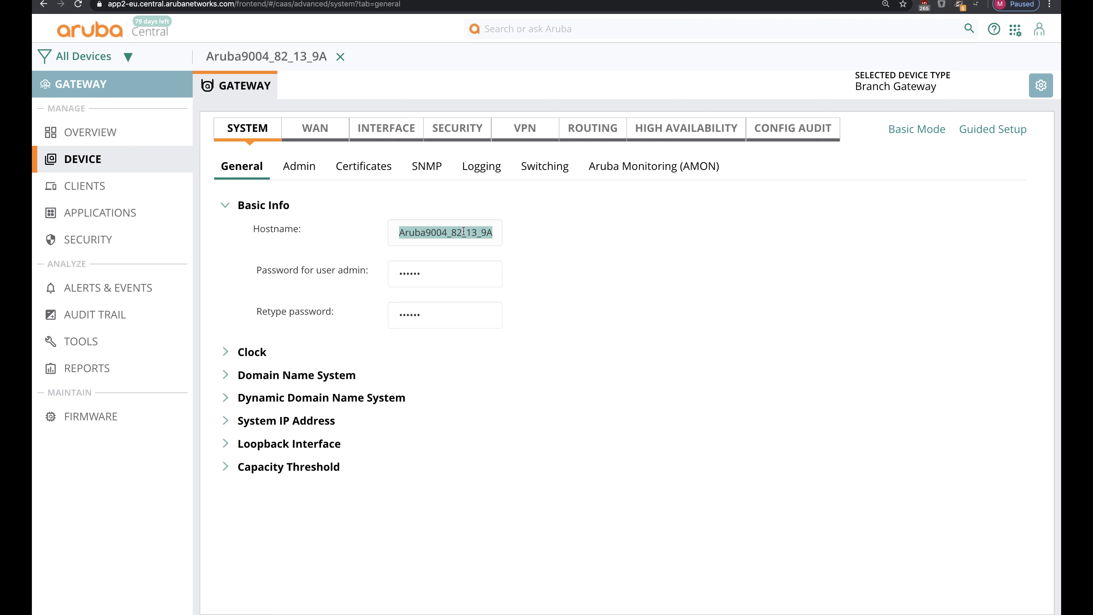
text(Branch)
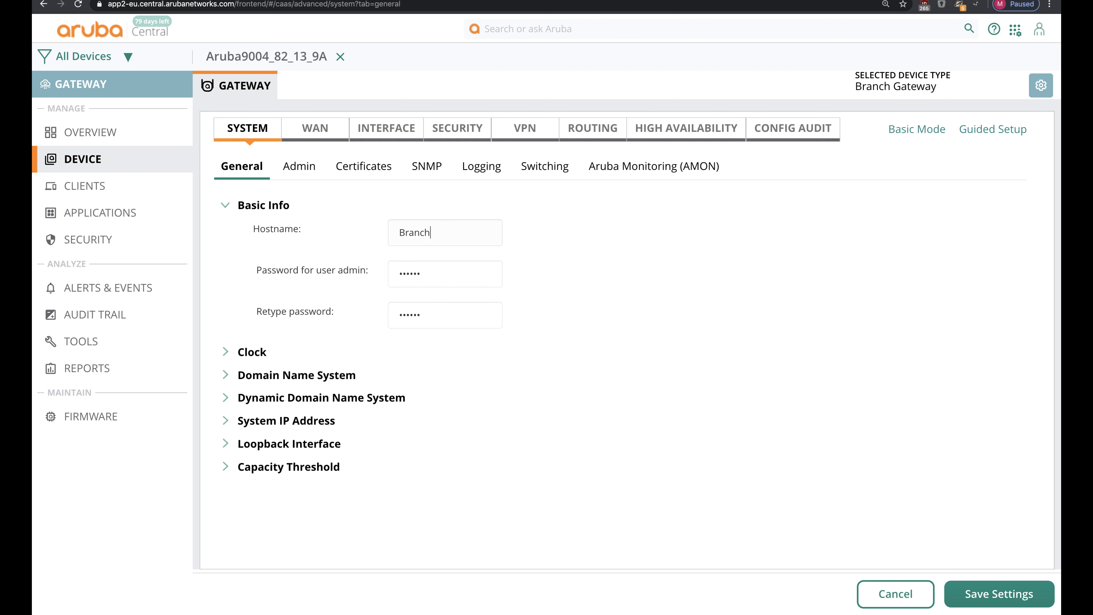
text(1-BGW1)
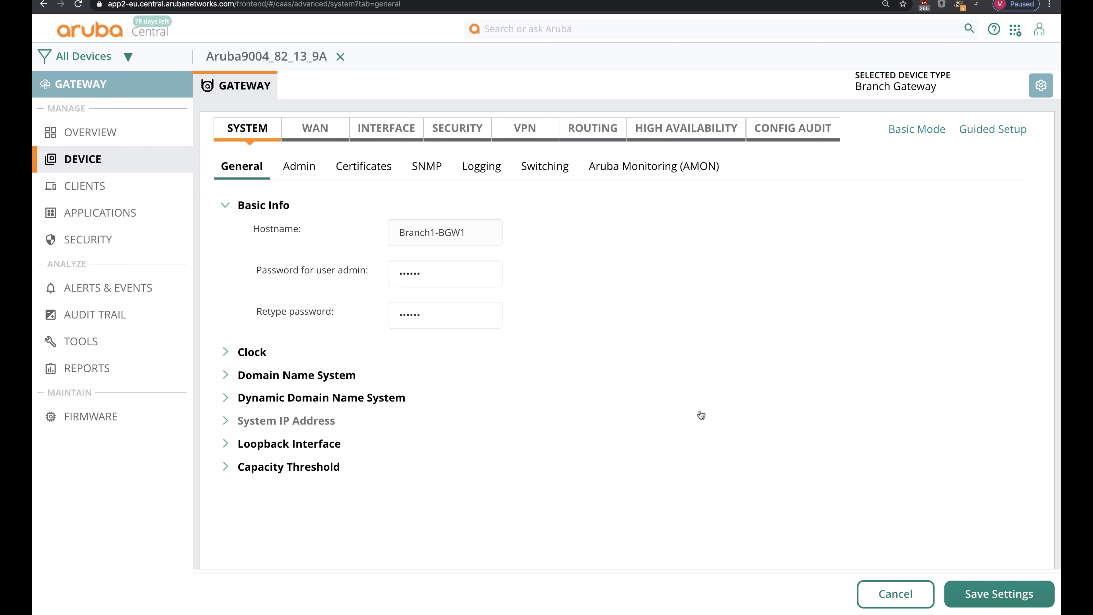
- Expand the Clock settings, which use NTP server 0.nl.pool.ntp.org with burst mode on
scroll(387, 413, down, 1)
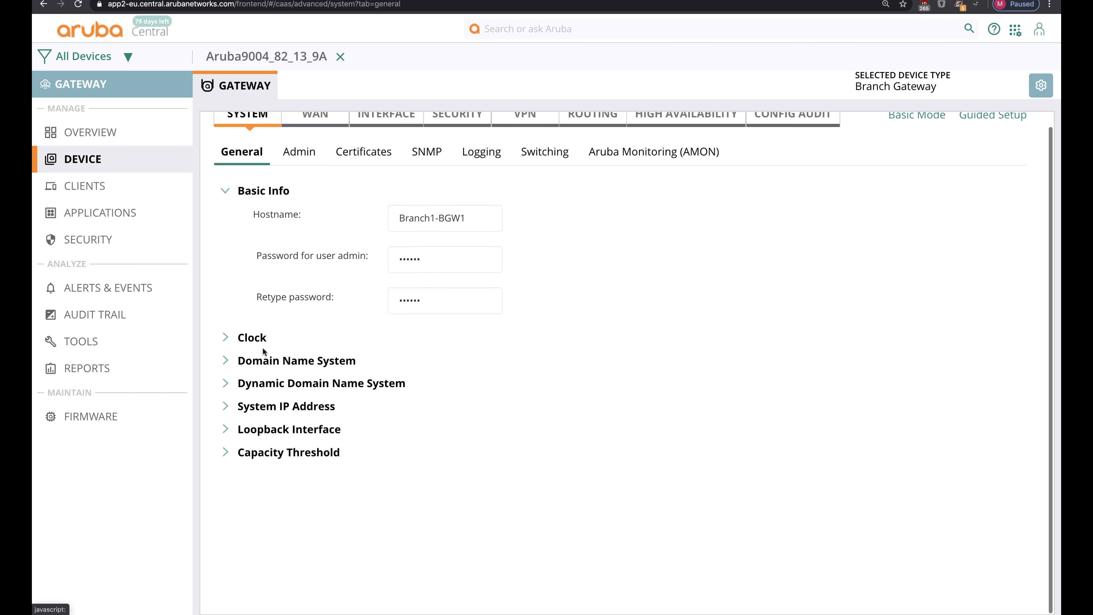
click(259, 344)
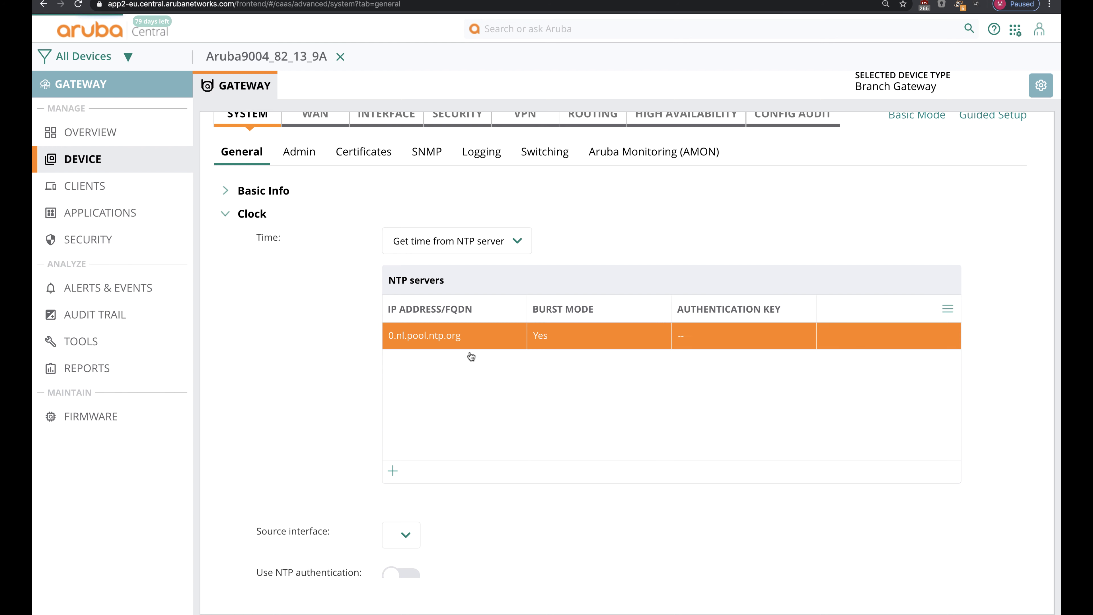
scroll(317, 409, up, 1)
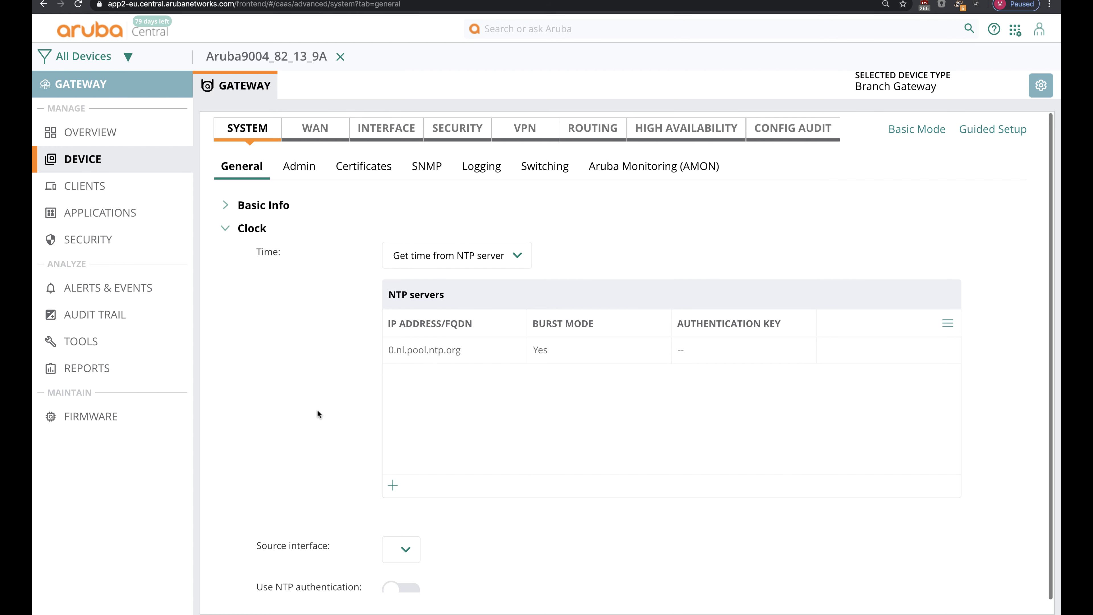
- Open uplink-inet VLAN 4094's IP assignment options under Interface > VLANs, leaving it on DHCP
click(386, 136)
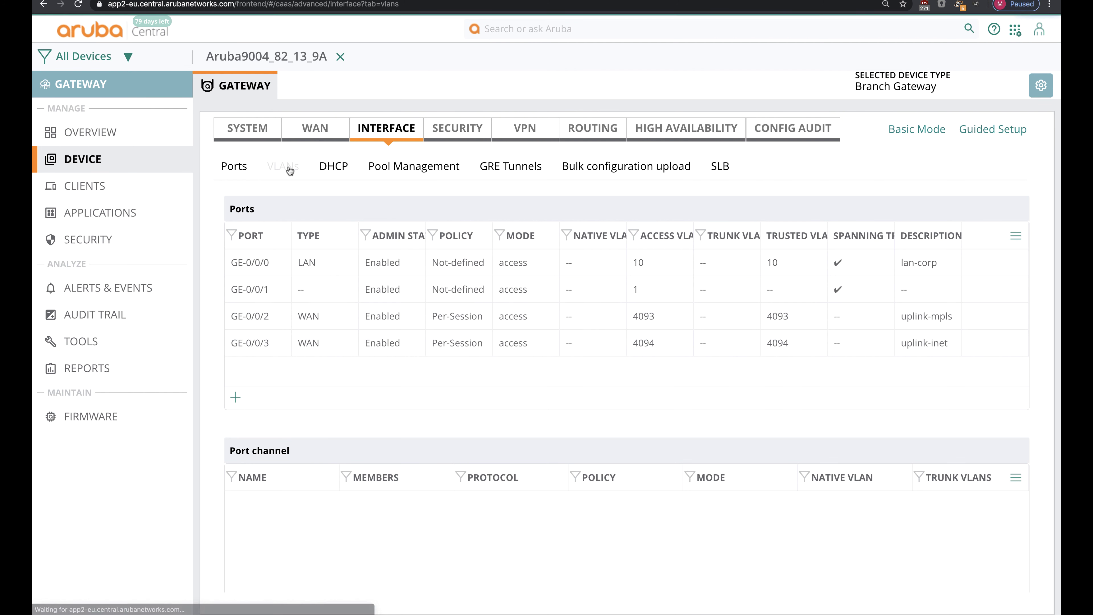
click(288, 166)
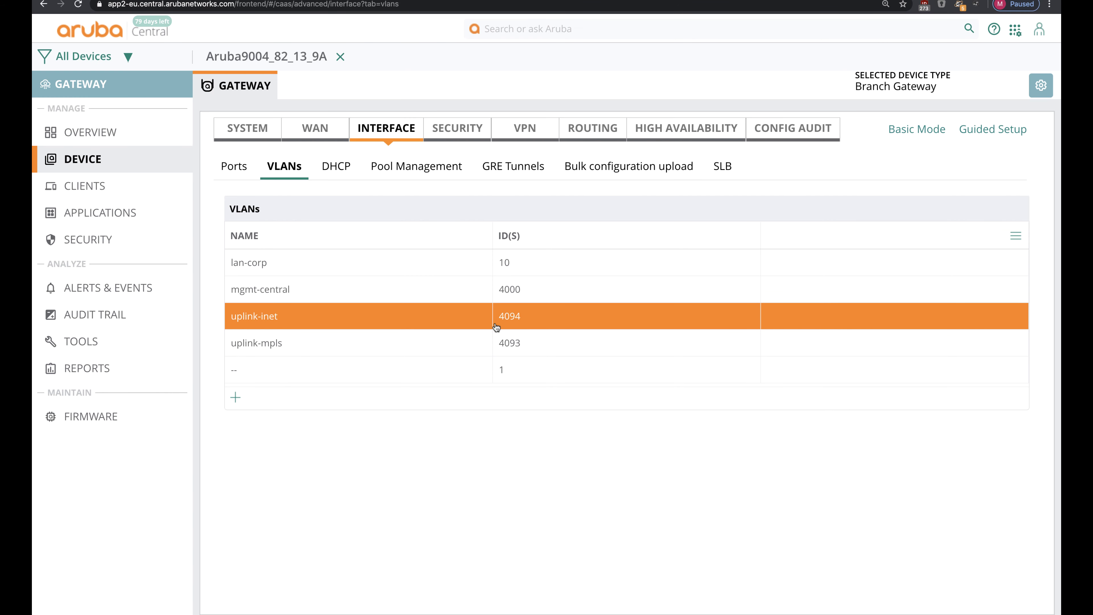
click(496, 326)
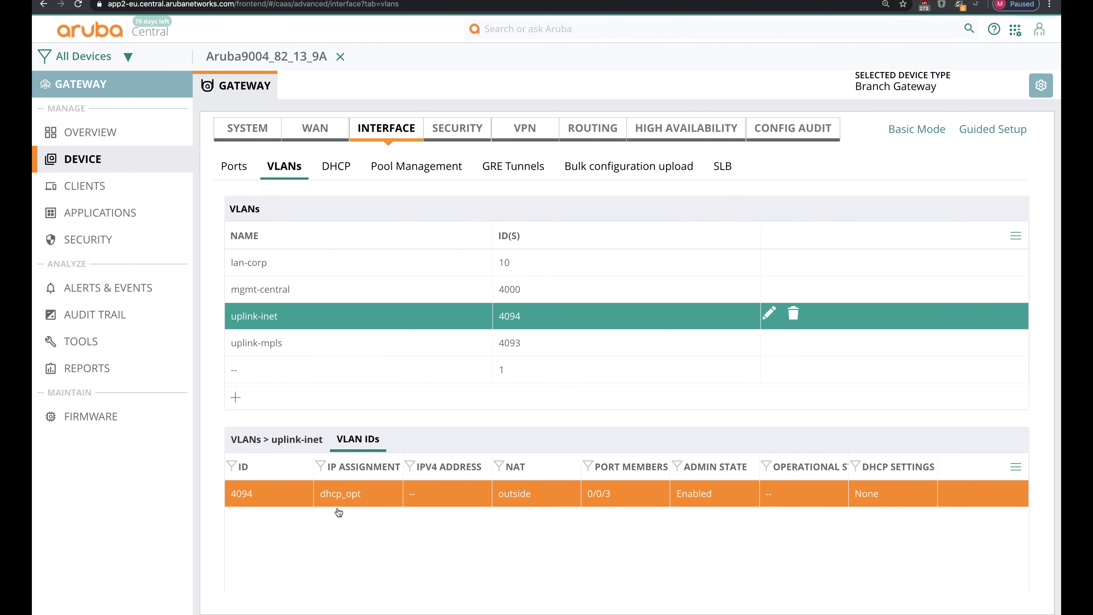
double_click(365, 495)
scroll(392, 482, up, 10)
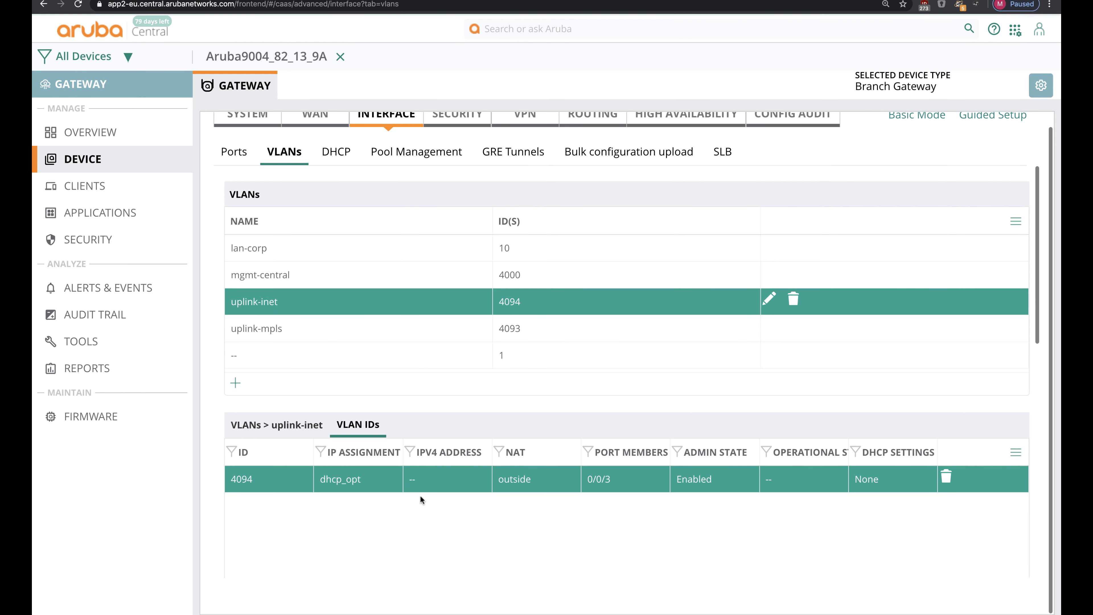
scroll(409, 517, down, 7)
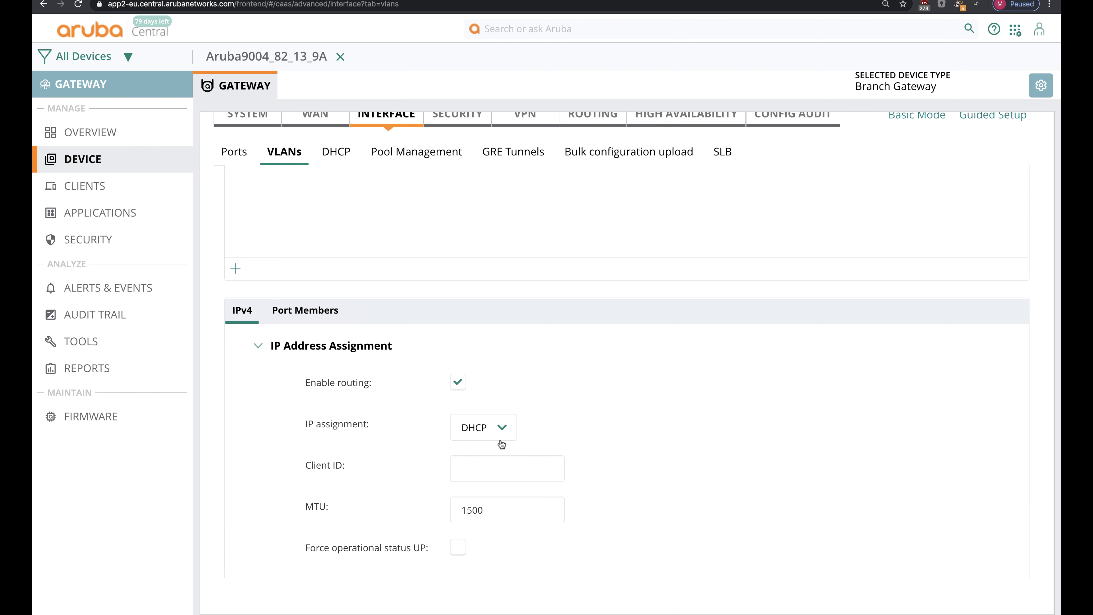
click(509, 431)
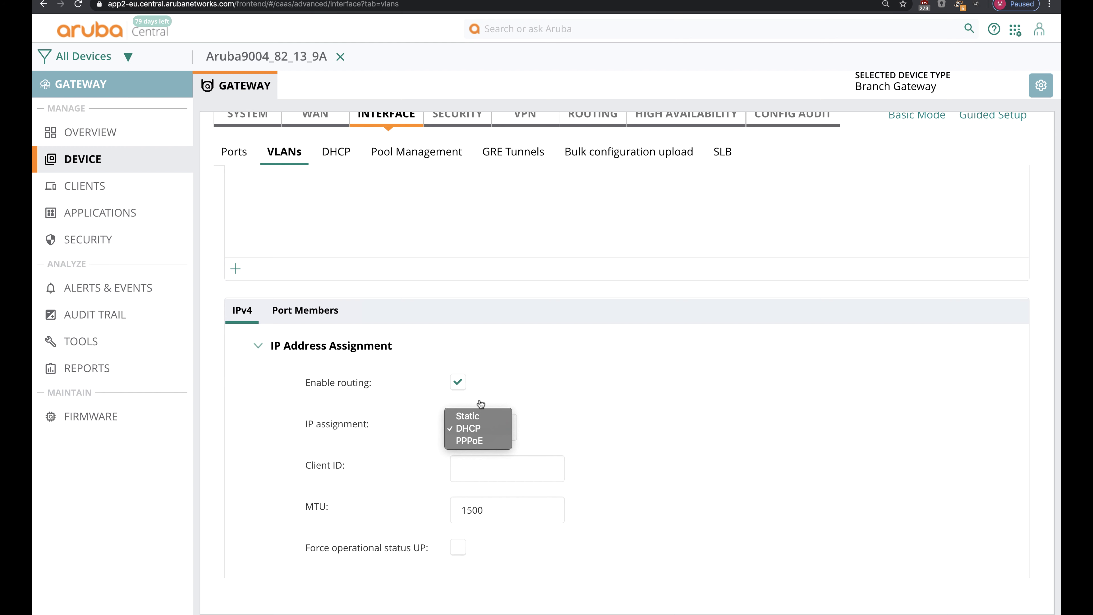
click(569, 364)
- Add static default gateways 203.0.113.1 and 10.40.22.1 under Routing > IP Routes, each with cost 1
scroll(593, 321, up, 6)
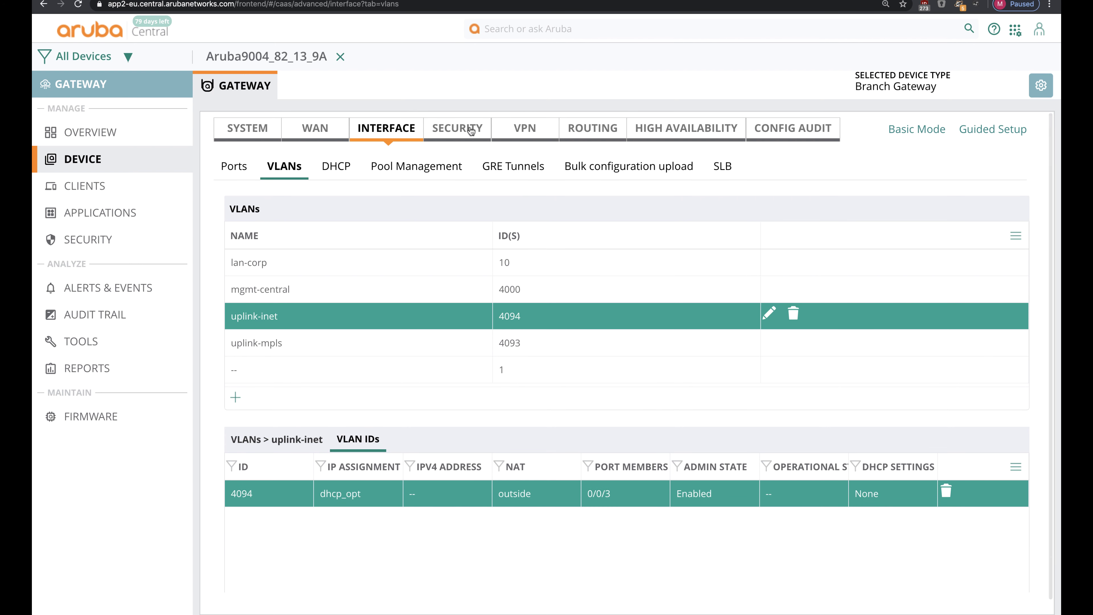
click(587, 129)
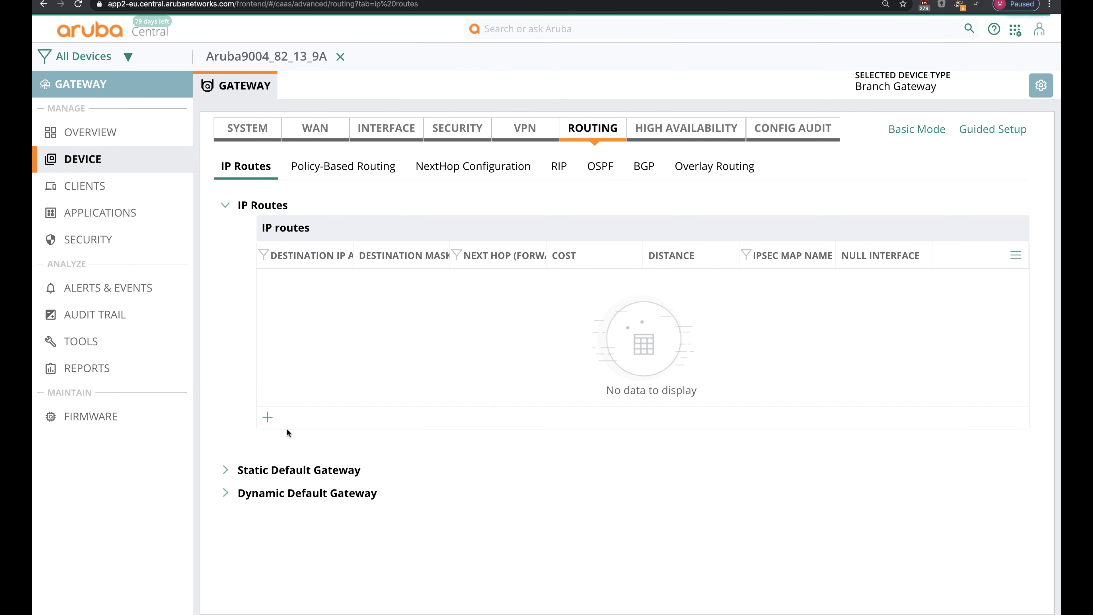
click(286, 470)
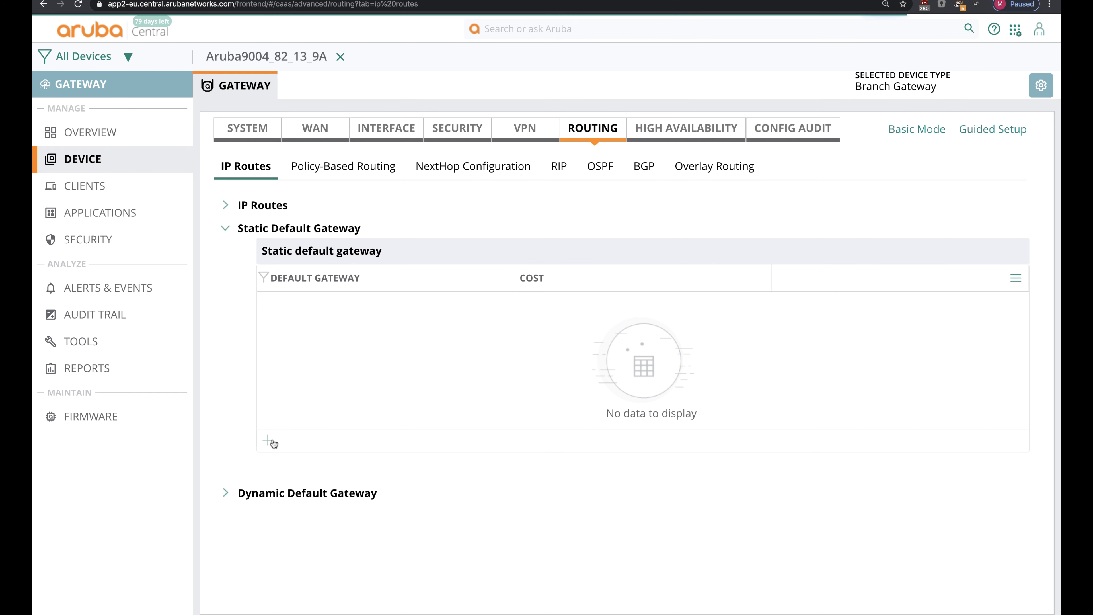
click(272, 442)
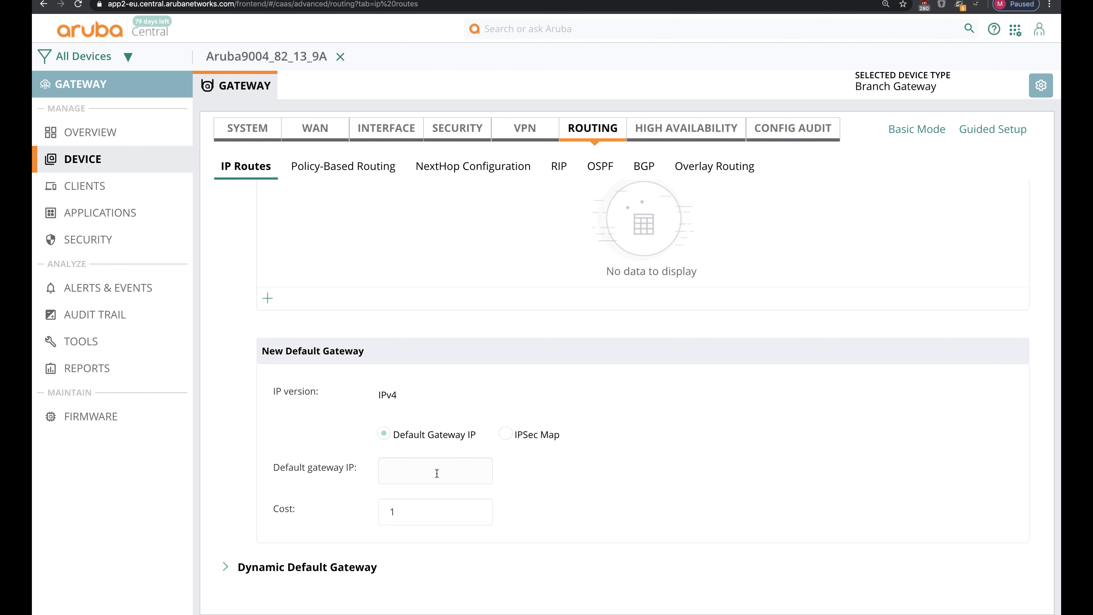
text(203.)
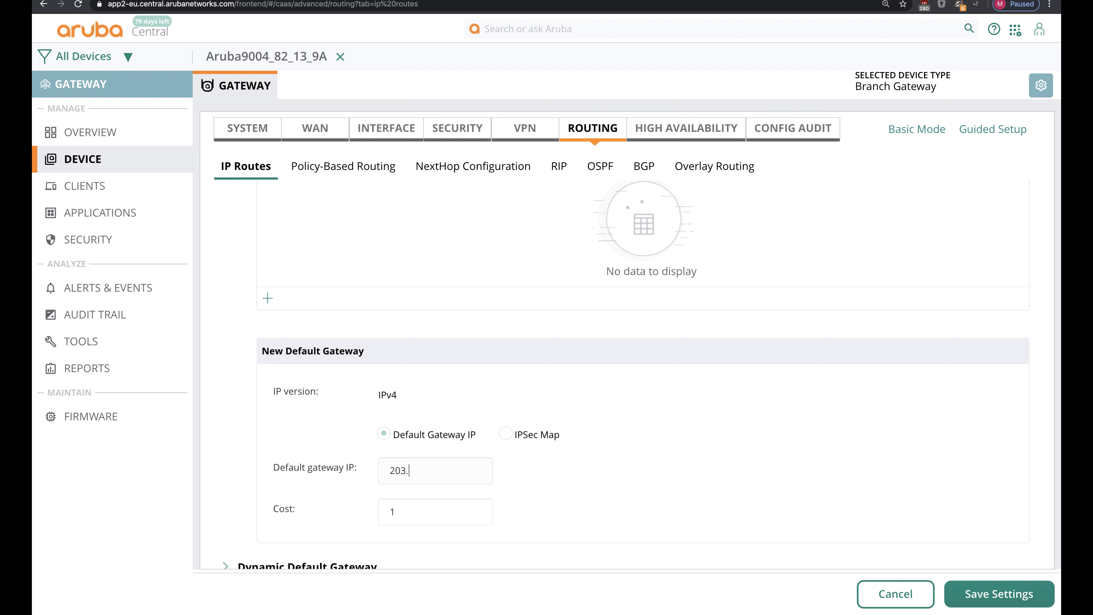
text(0.113.1)
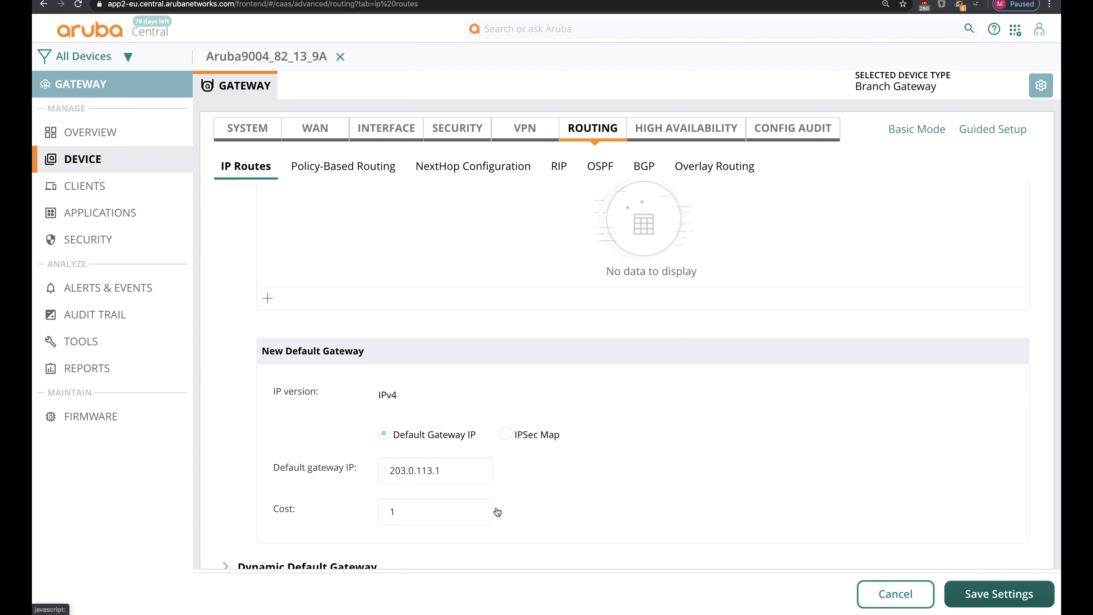
key(Return)
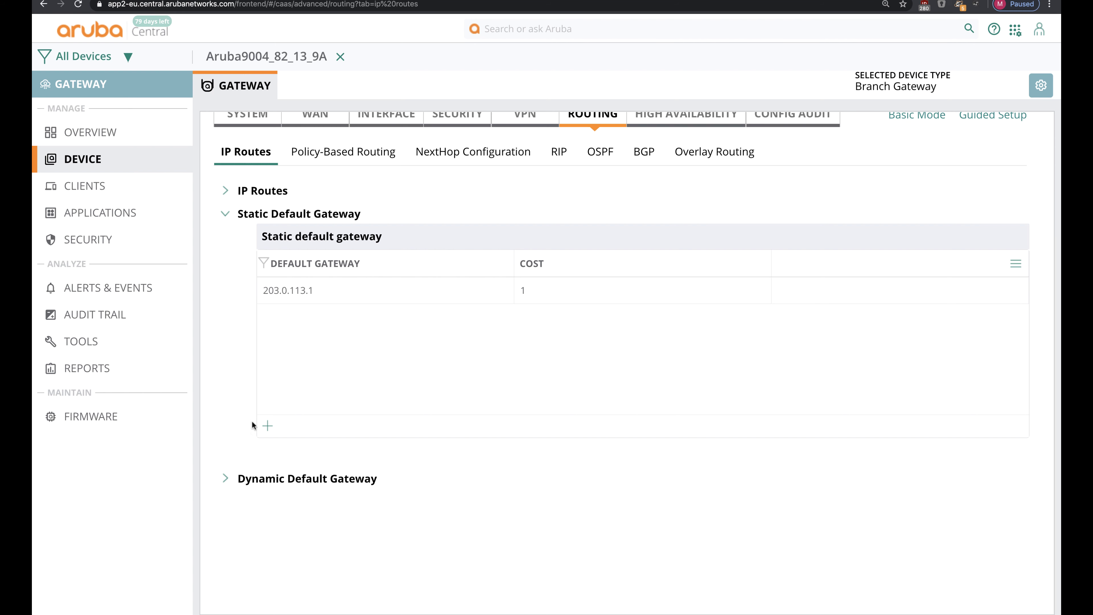
click(267, 426)
click(400, 463)
text(10.40.22.1)
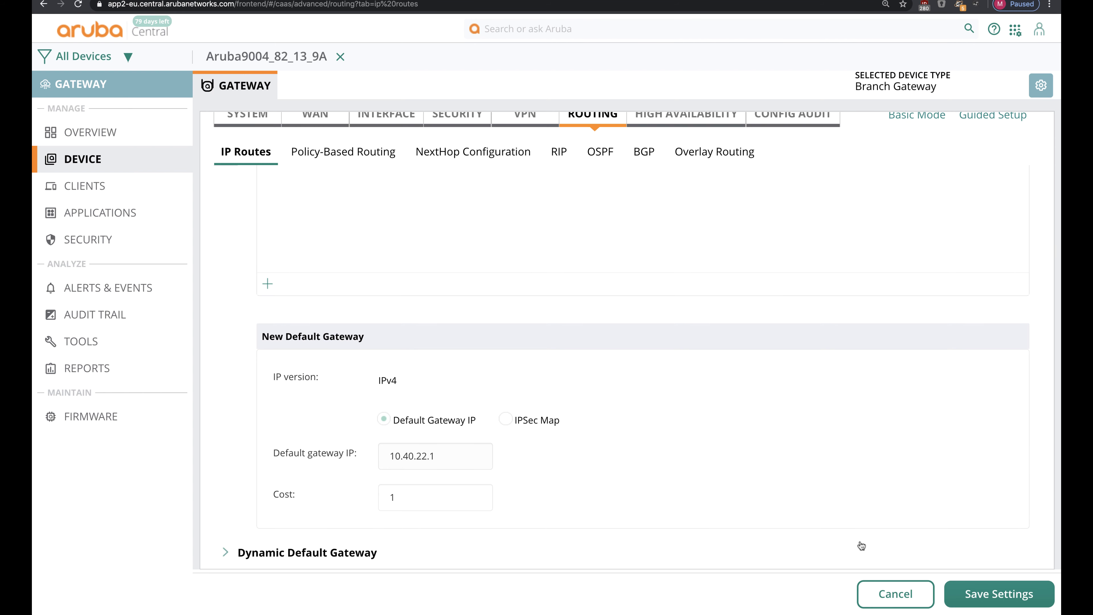
click(994, 594)
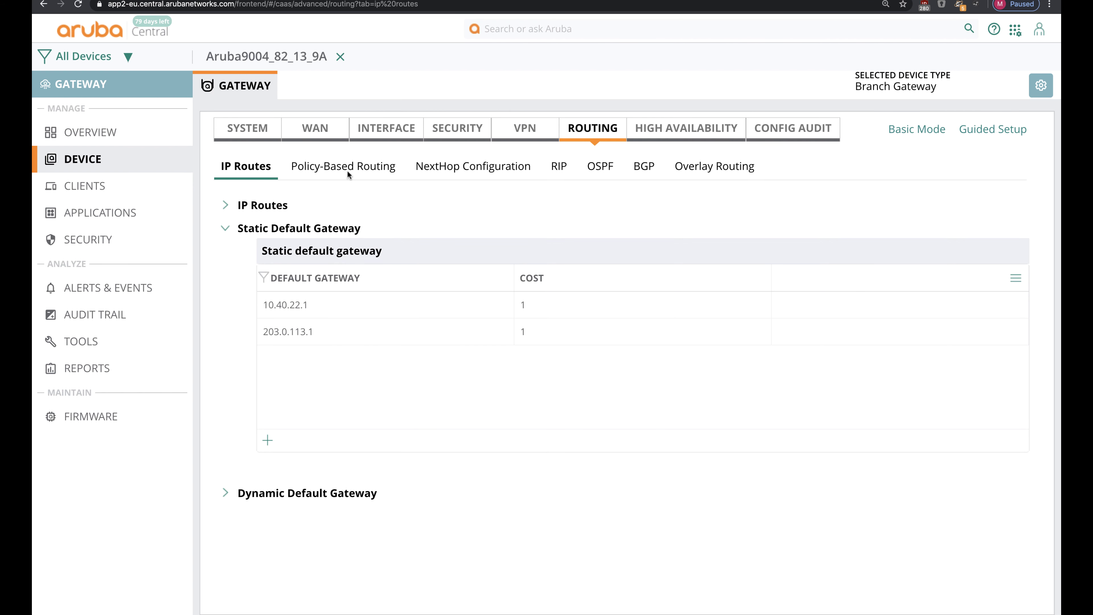
- Set uplink-mpls VLAN 4093 to static IP 10.40.22.2 with netmask 255.255.255.0
click(403, 139)
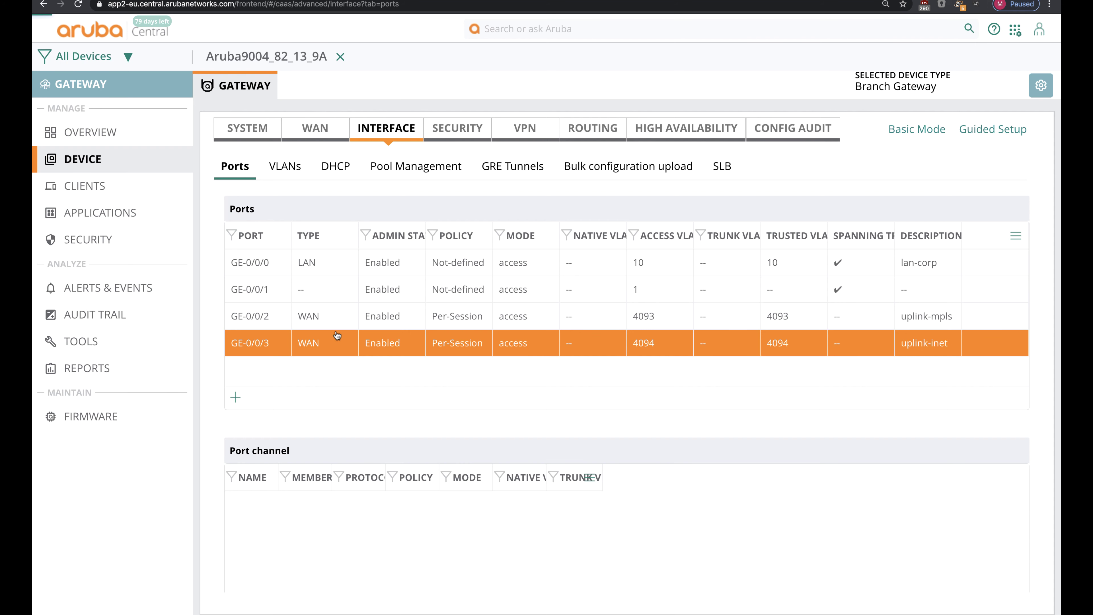
click(285, 168)
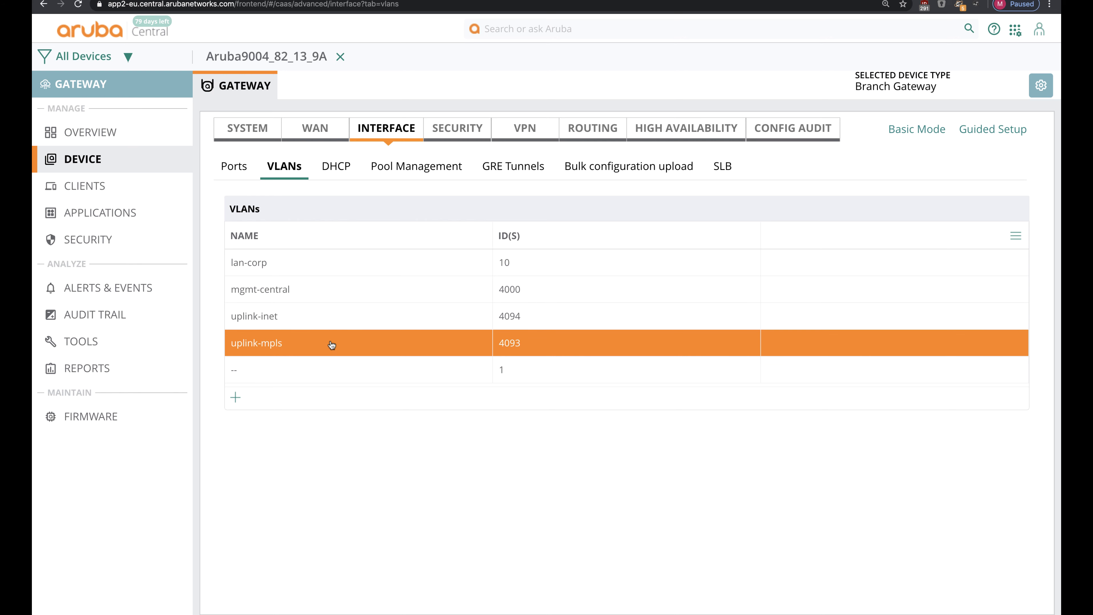
click(332, 345)
scroll(411, 483, down, 2)
click(413, 417)
scroll(438, 489, down, 5)
scroll(439, 489, down, 1)
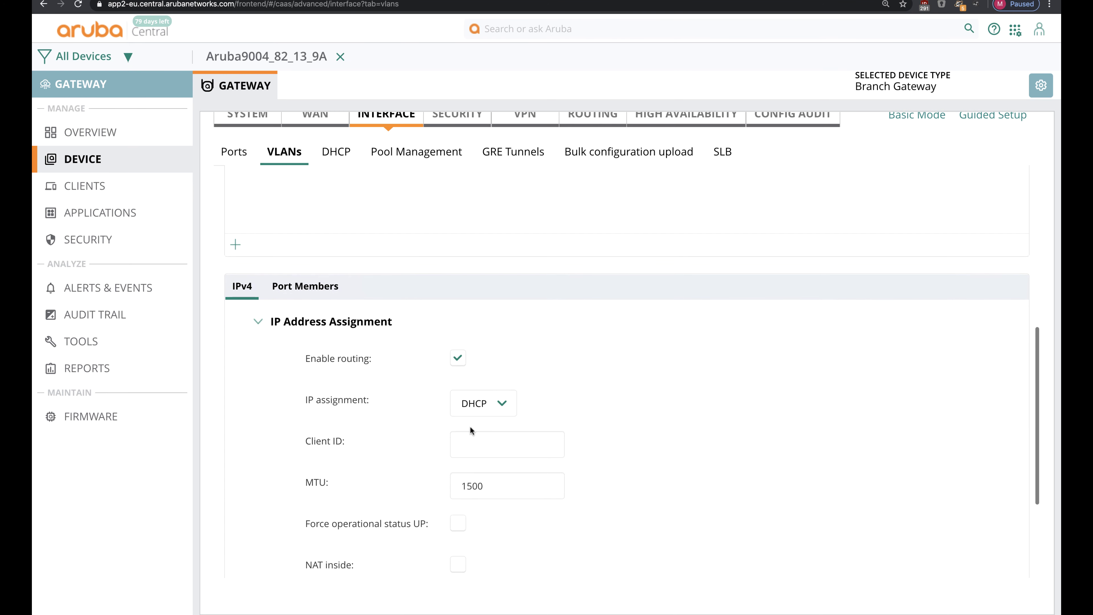
click(477, 404)
click(480, 393)
click(485, 449)
text(10)
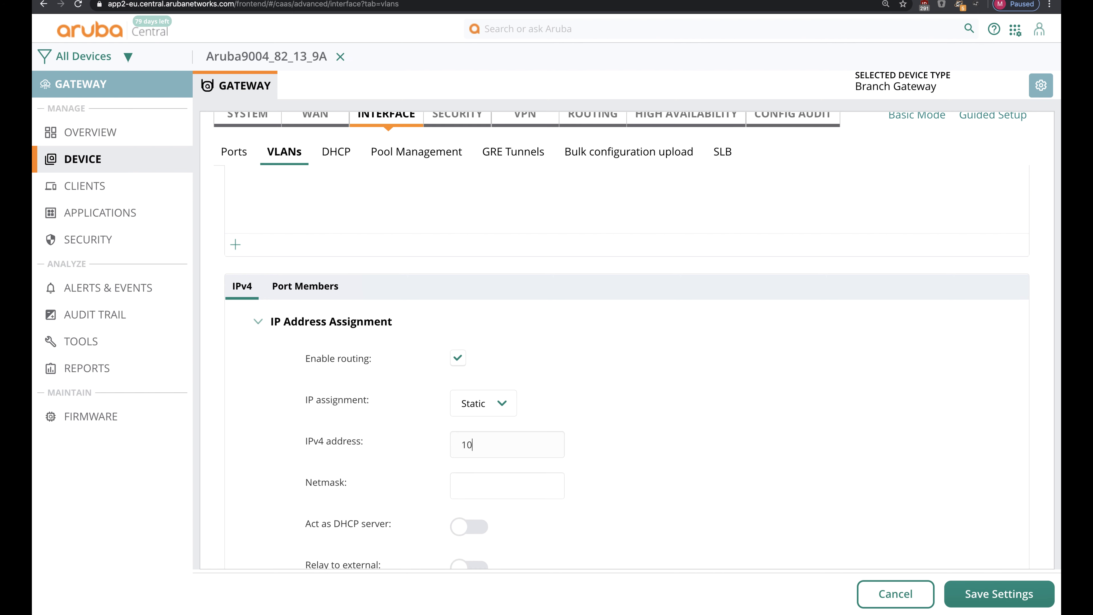
text(.40.22.255.255.255.0)
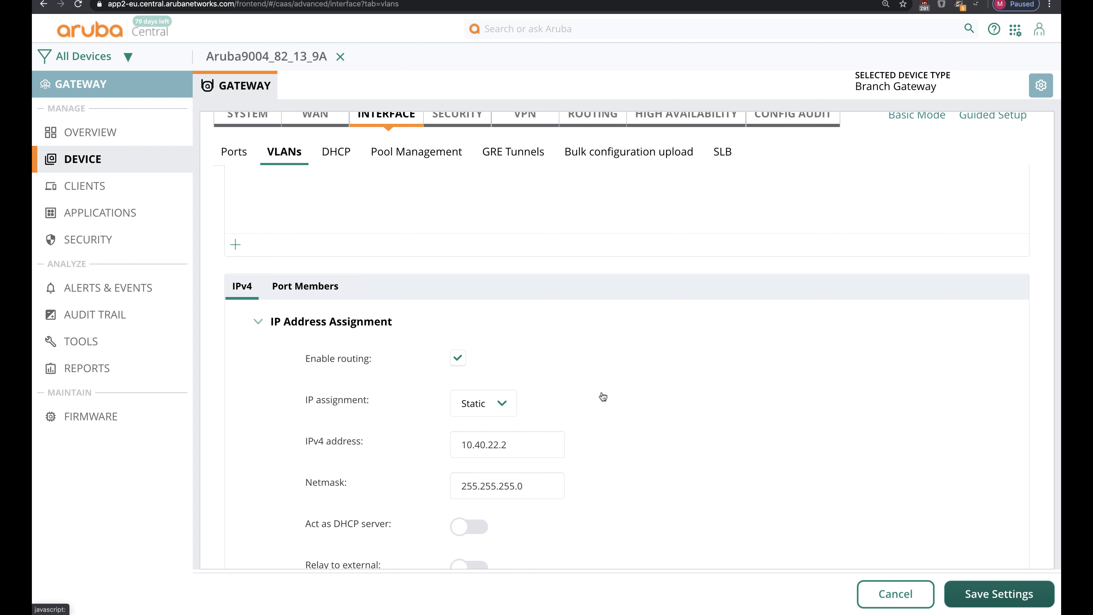
key(Return)
- Set uplink-inet VLAN 4094 to static IP 203.0.113.2/255.255.255.0 and save the settings
click(454, 220)
click(428, 400)
scroll(492, 304, down, 3)
scroll(492, 304, down, 3)
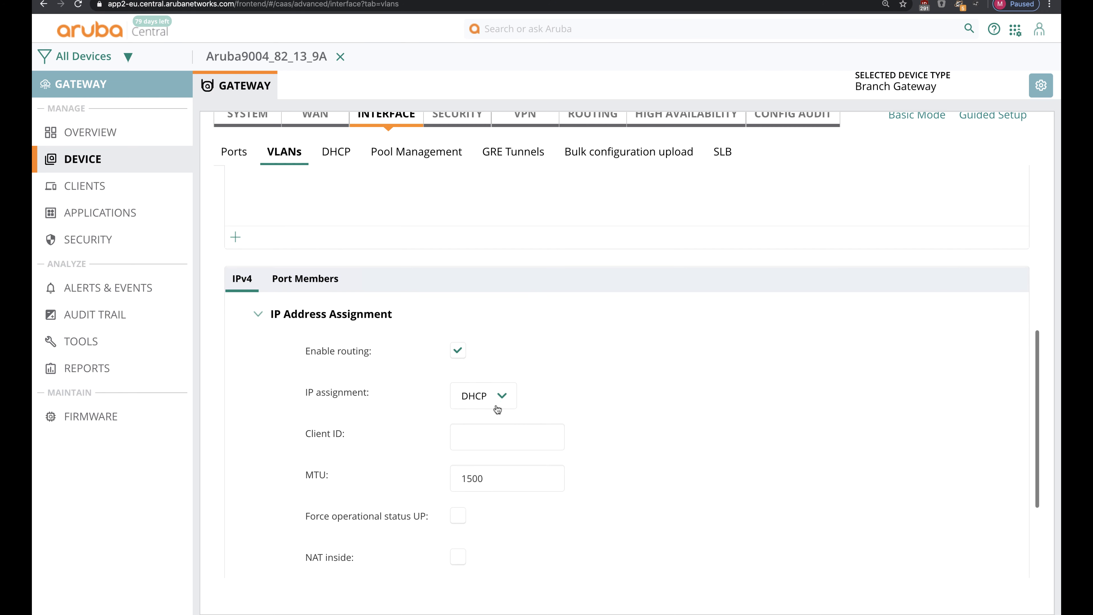
click(483, 395)
click(473, 379)
click(494, 445)
text(10.2)
key(BackSpace)
key(BackSpace)
key(BackSpace)
key(BackSpace)
text(203.0.113.2)
key(Tab)
text(255.255.255.)
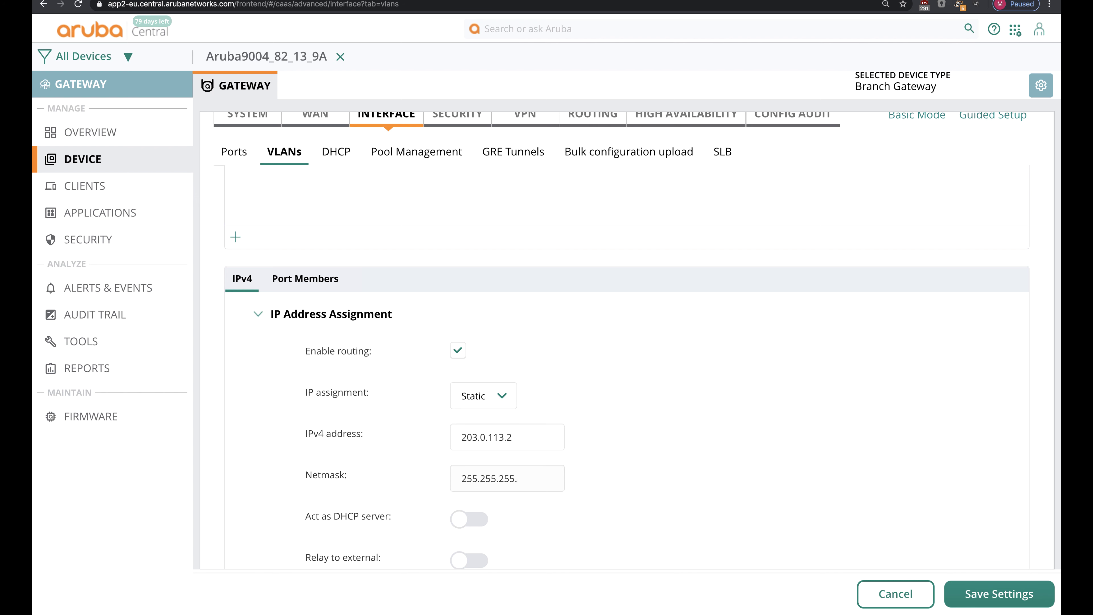
text(0)
click(973, 603)
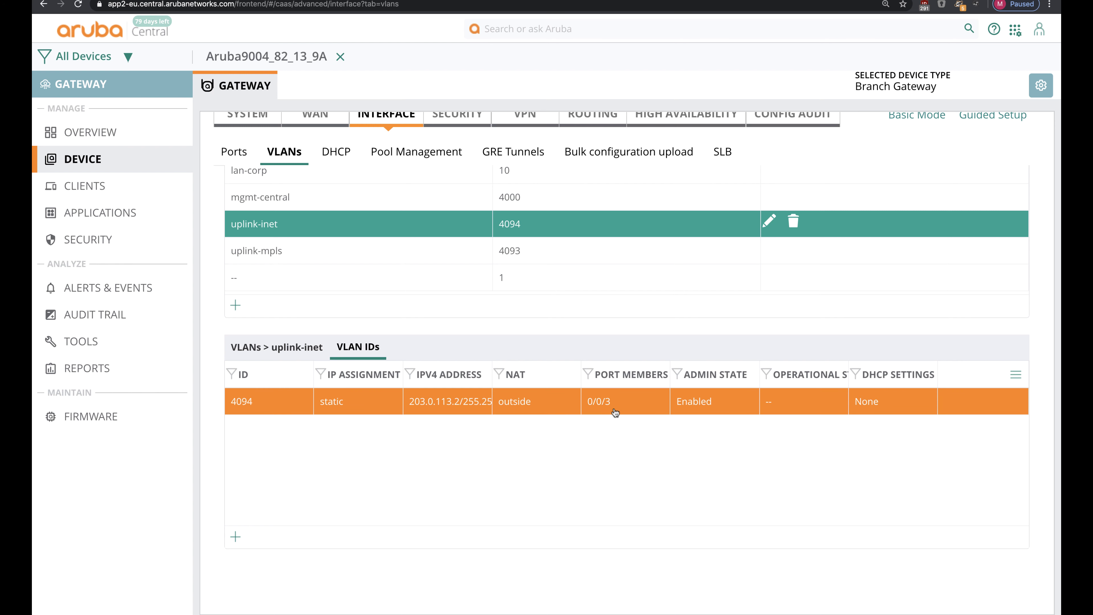
scroll(377, 424, up, 3)
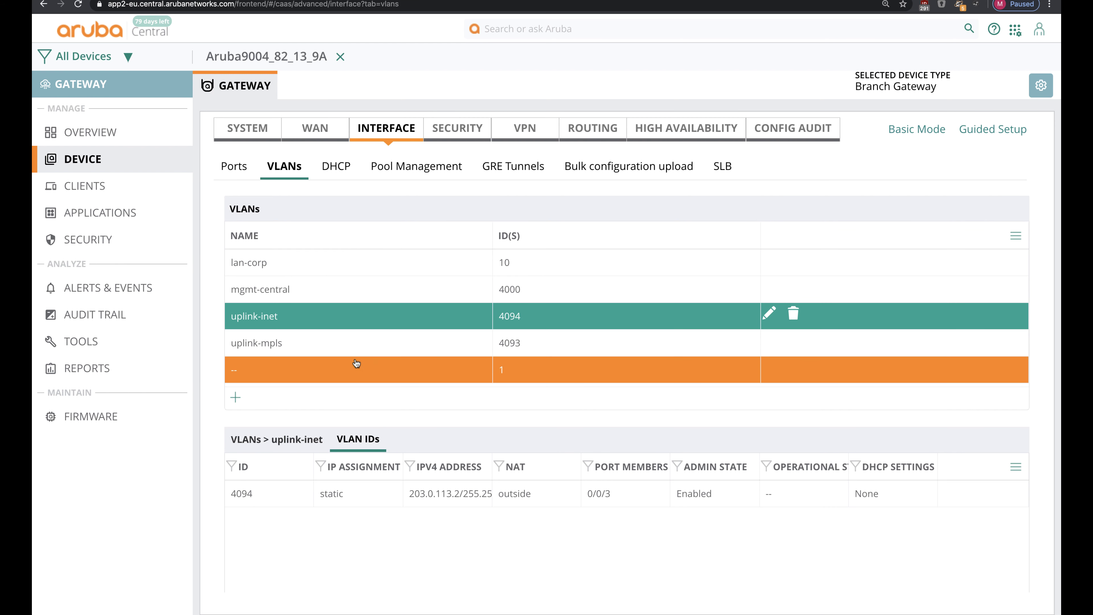
- Give lan-corp VLAN 10 the IPv4 address 10.20.1.1 with netmask 255.255.255.0
click(365, 271)
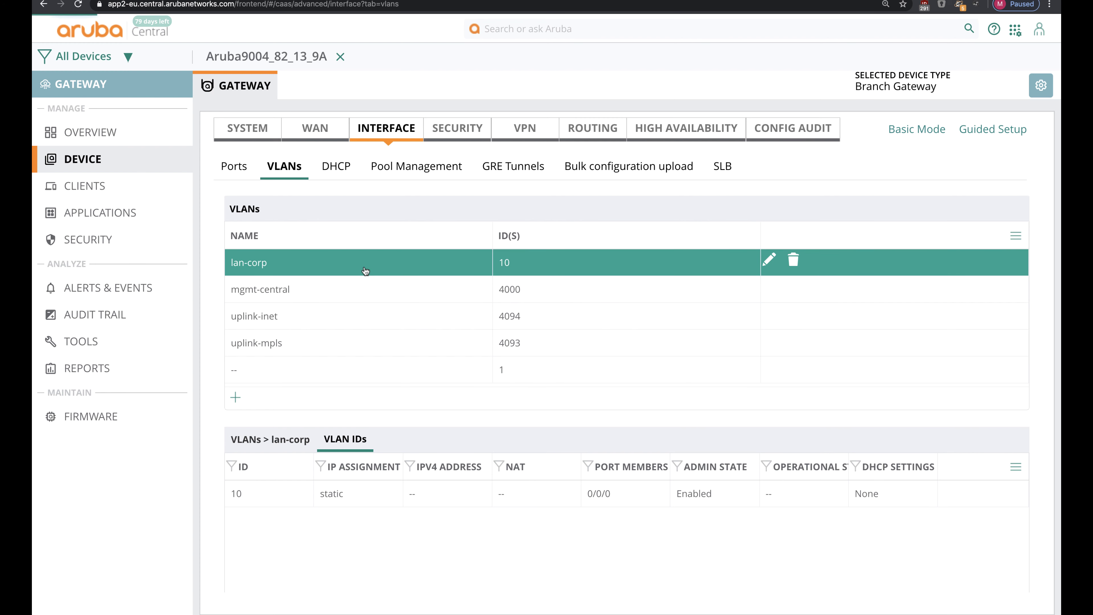
click(391, 499)
scroll(441, 413, up, 5)
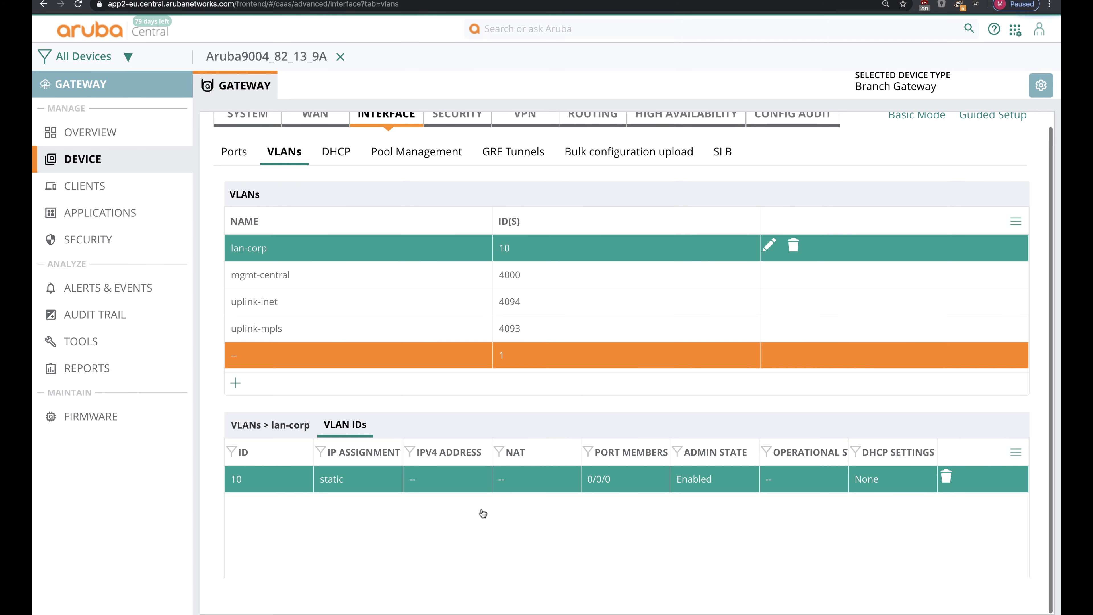
scroll(481, 512, down, 5)
scroll(483, 512, down, 3)
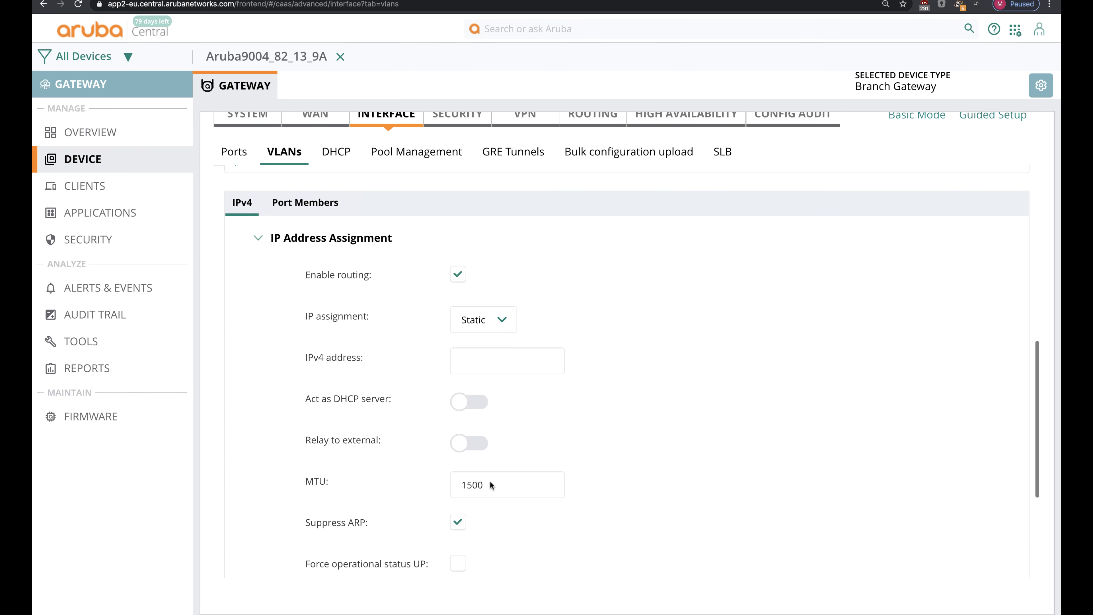
click(503, 361)
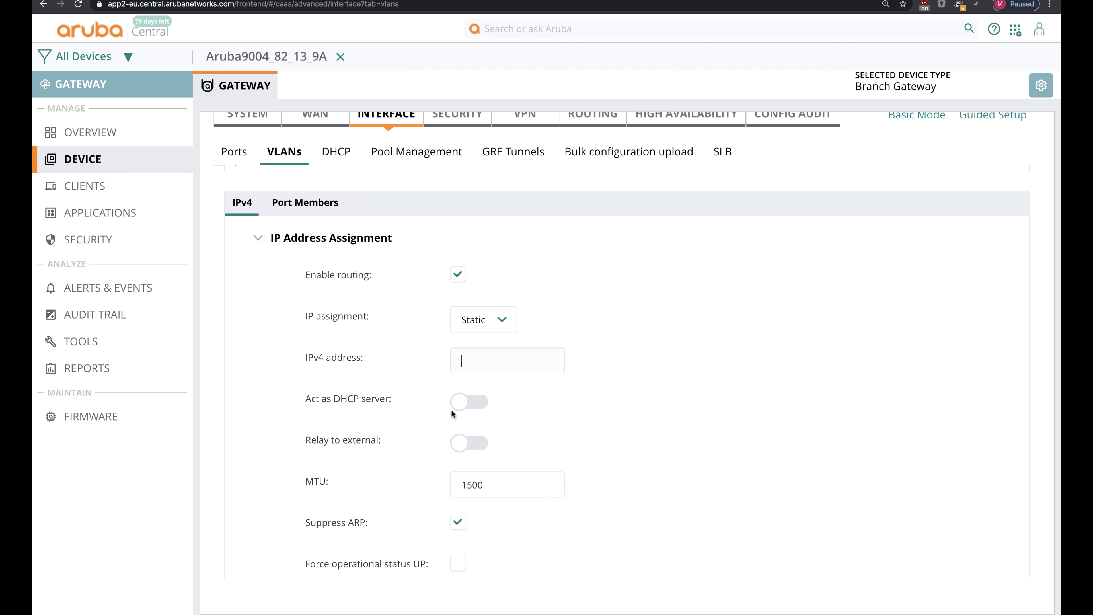
text(10.20.1.2)
key(BackSpace)
text(1)
key(Tab)
text(255.255.255.0)
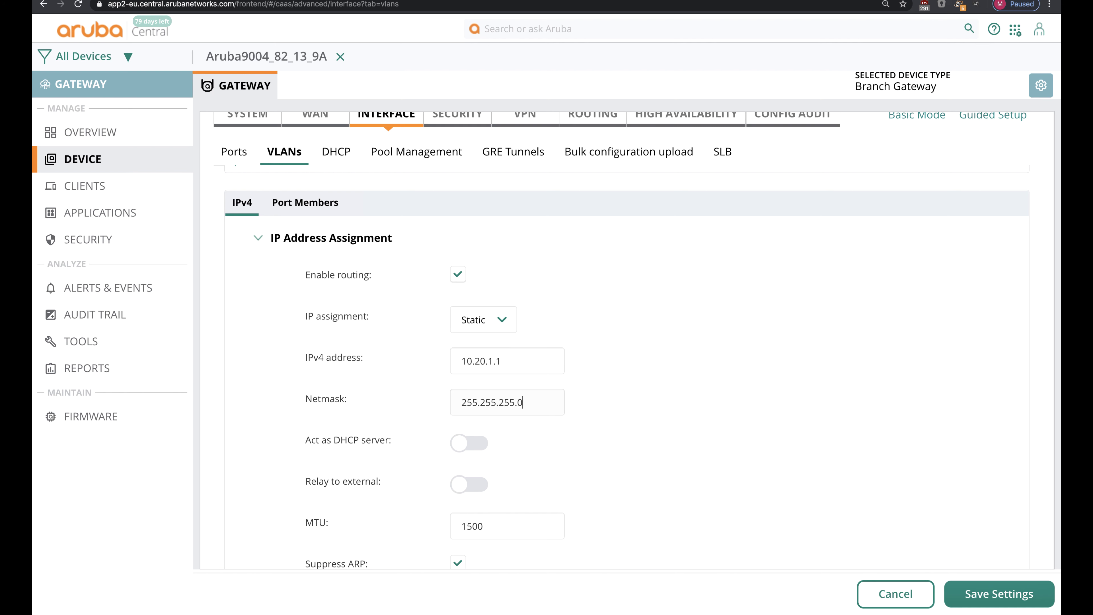
- Enable VLAN 10's DHCP server with default router and DNS 10.20.1.1, then save
click(486, 444)
scroll(580, 470, down, 4)
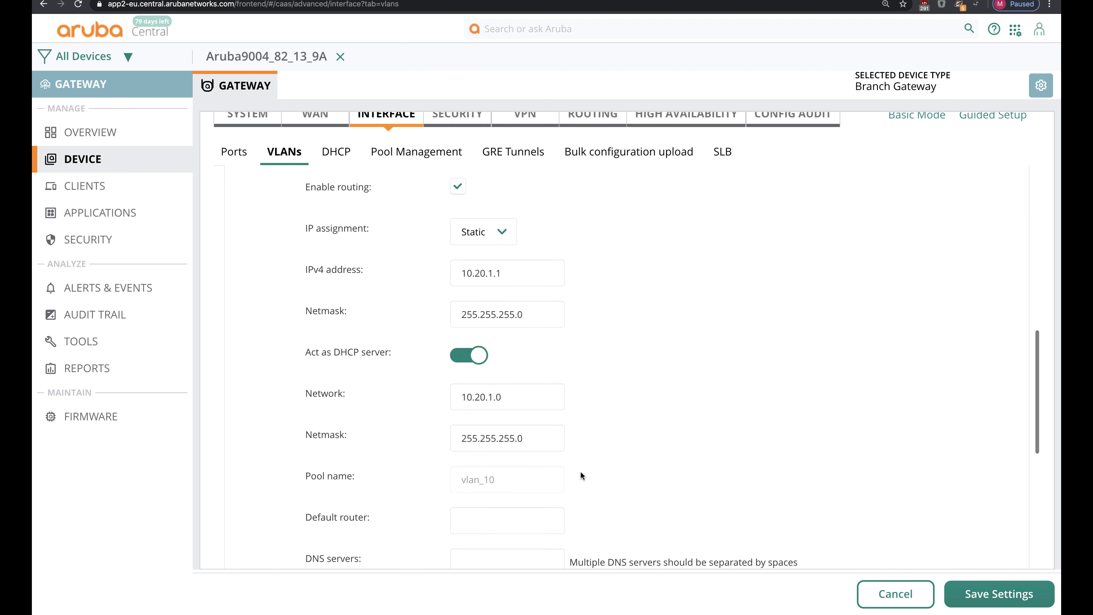
click(512, 424)
text(10.20.1.1)
click(500, 464)
text(10.20.1.1)
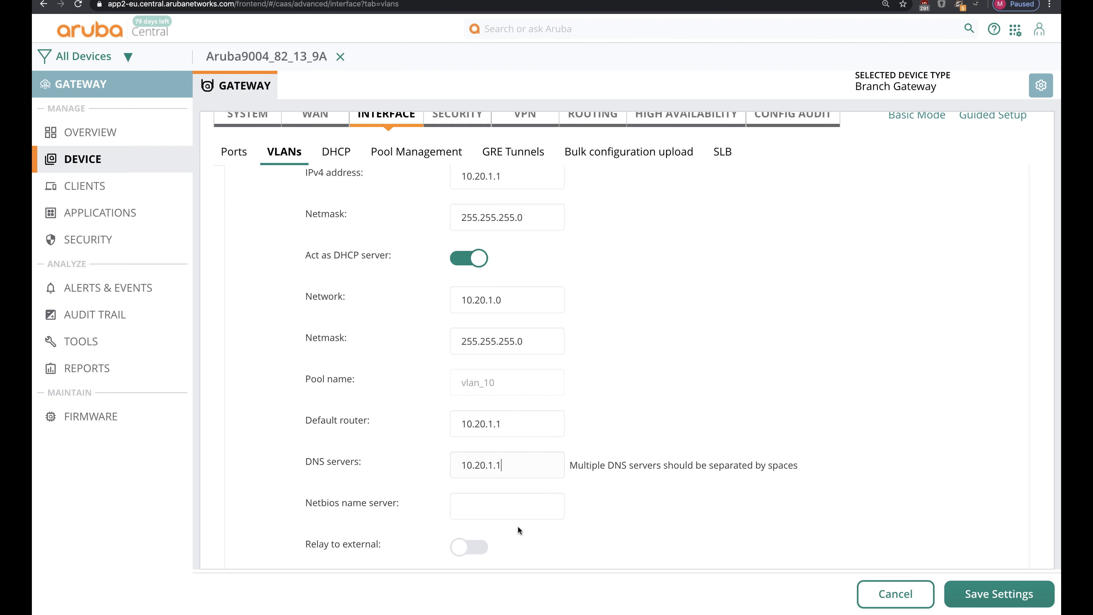
scroll(517, 530, down, 2)
scroll(518, 530, down, 5)
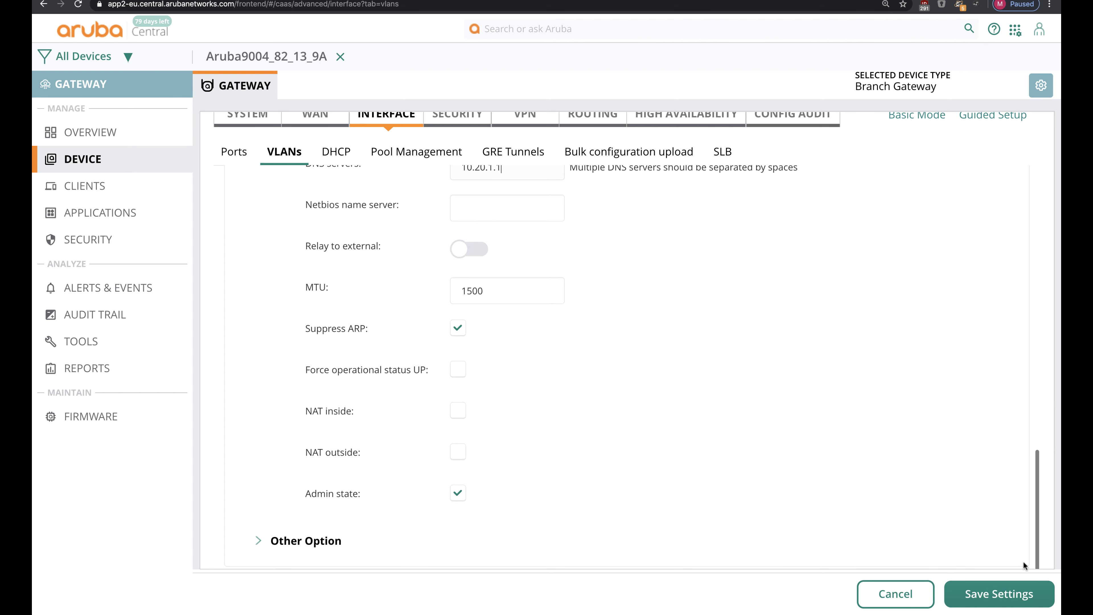
click(1008, 585)
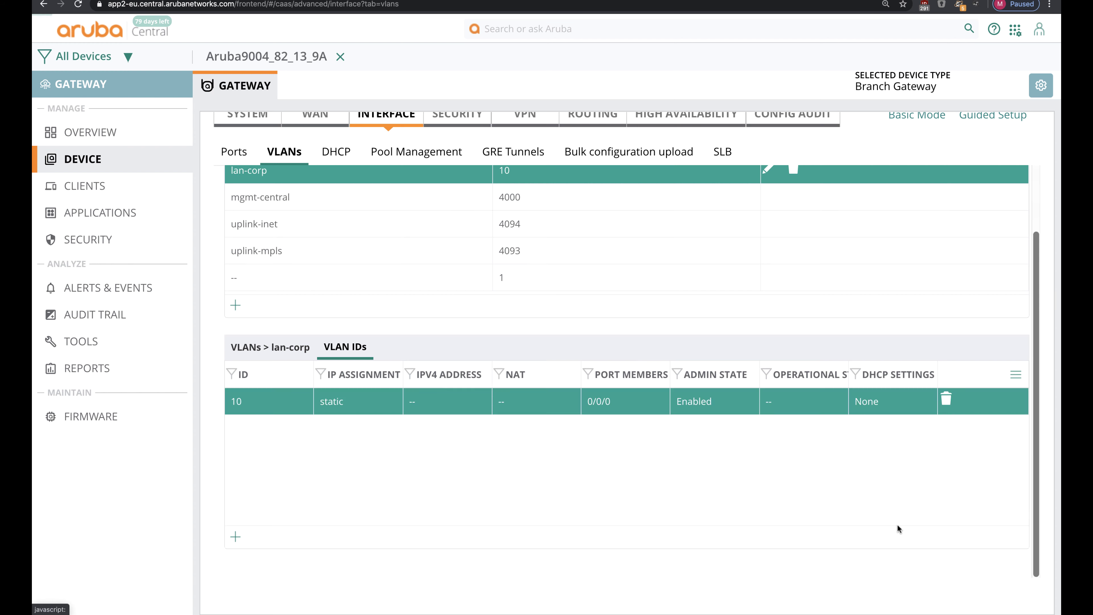
- Review the vlan_10 DHCP pool, then close the device configuration to return to Gateways
click(343, 162)
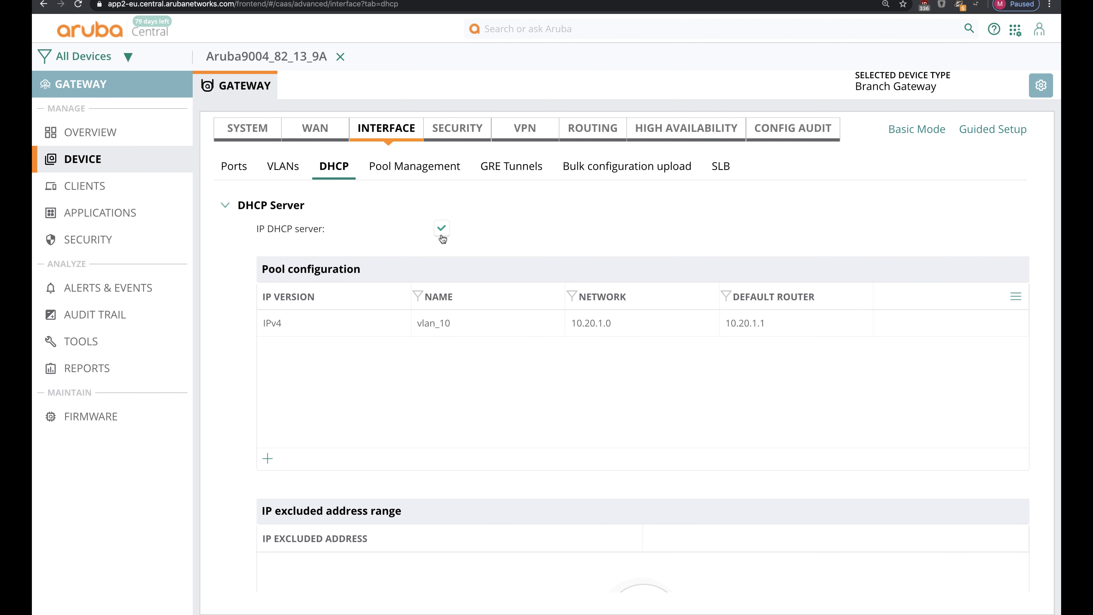
click(406, 321)
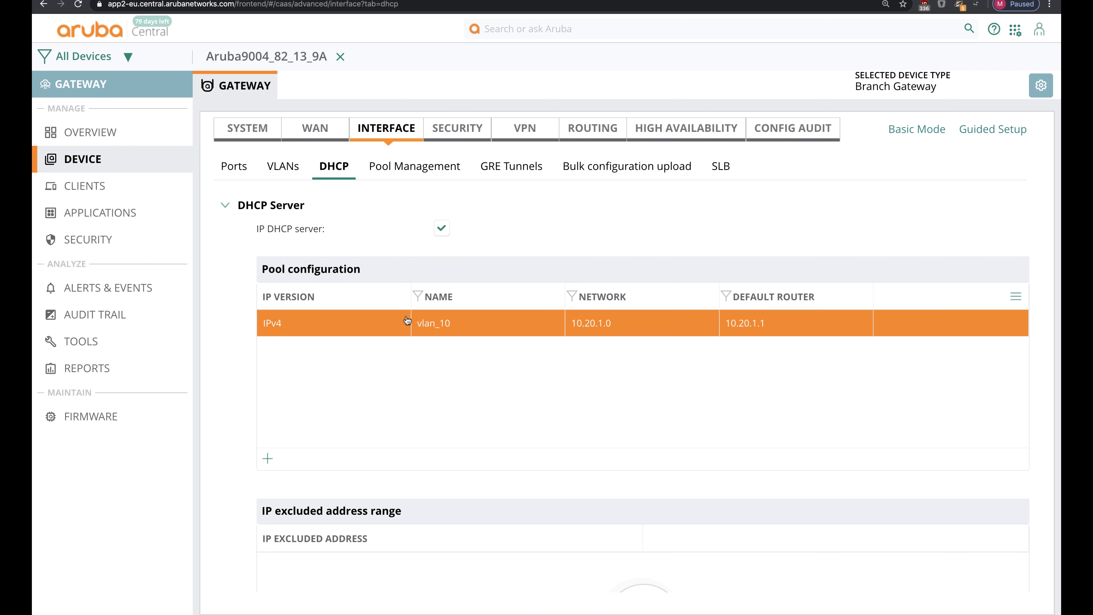
click(450, 323)
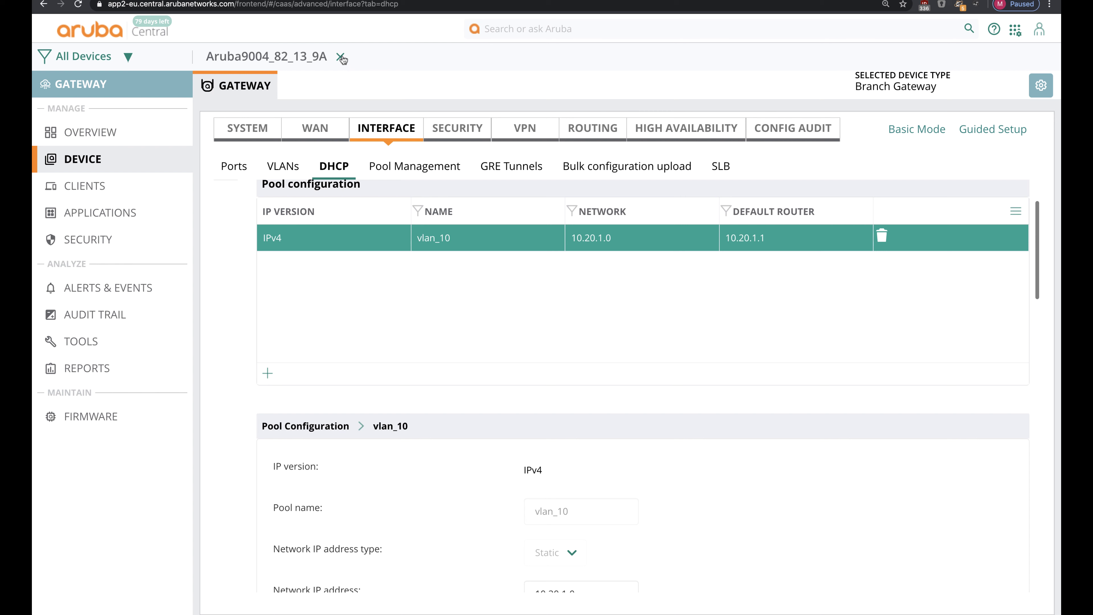
click(339, 57)
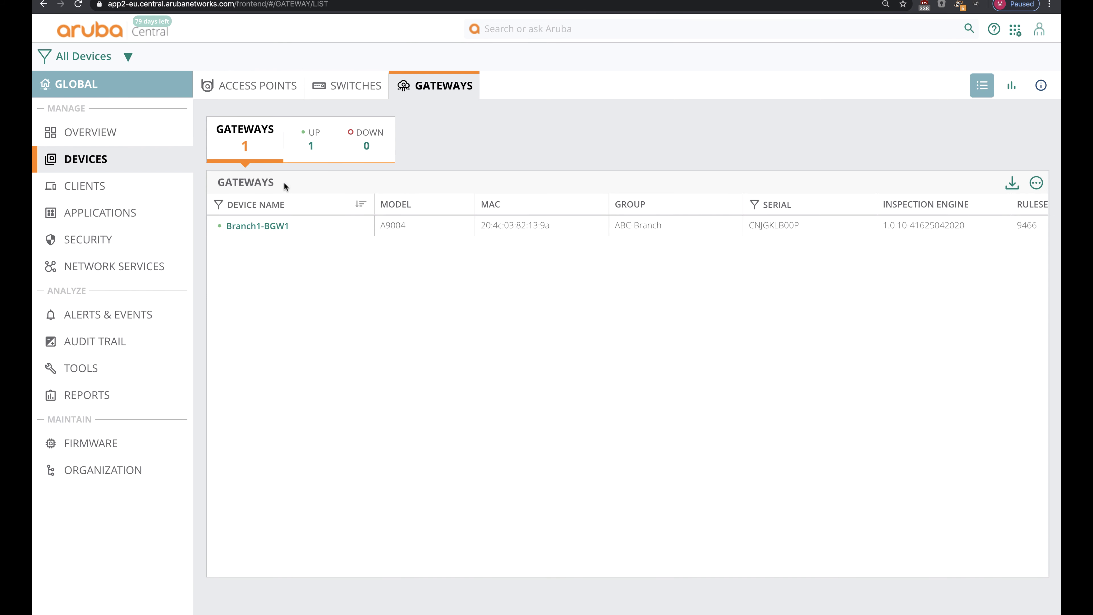
- Open Branch1-BGW1's route table and refresh it to show default routes via 10.40.22.1 and 203.0.113.1
click(257, 228)
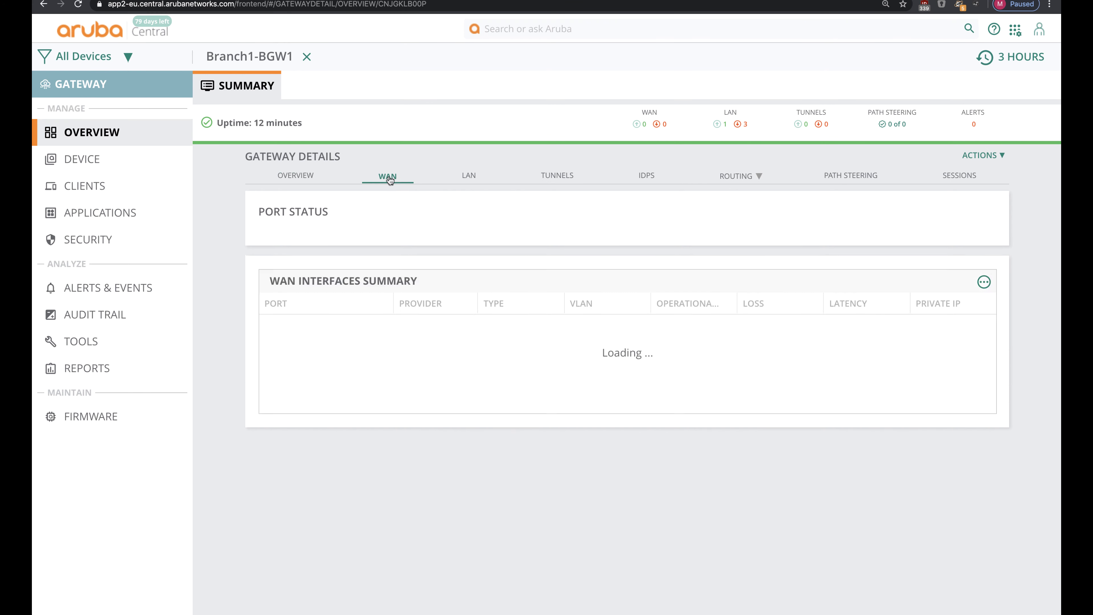
click(469, 175)
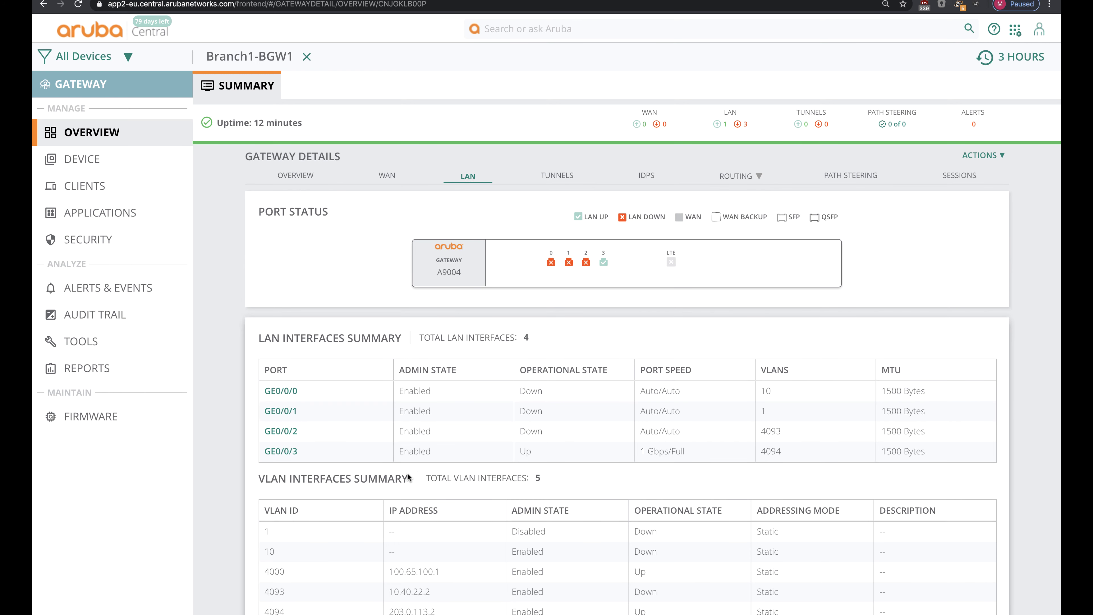
scroll(407, 472, down, 2)
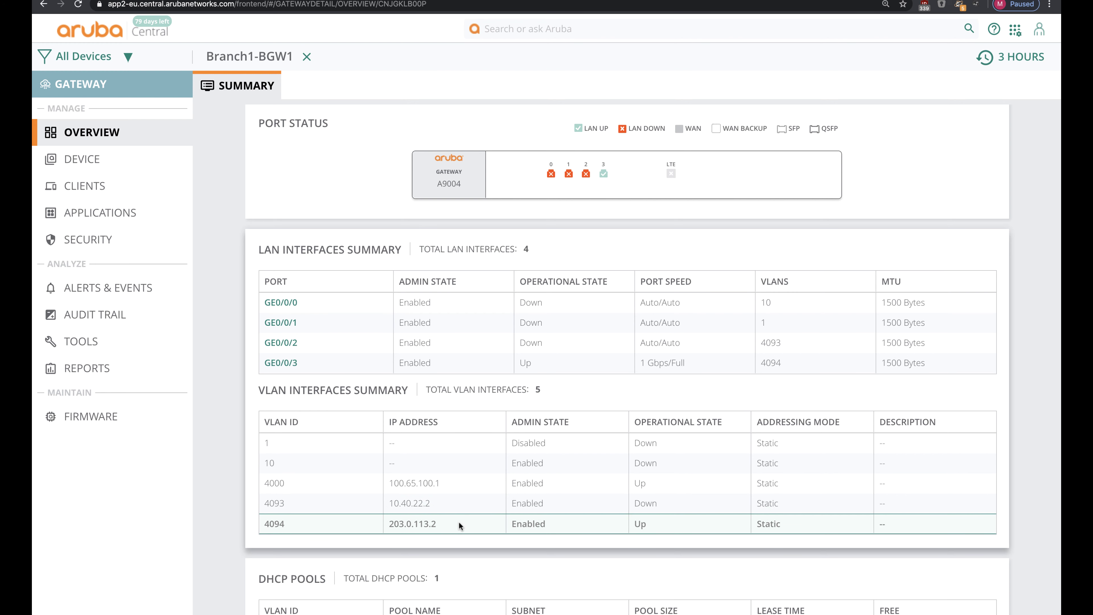
scroll(459, 520, up, 2)
click(737, 175)
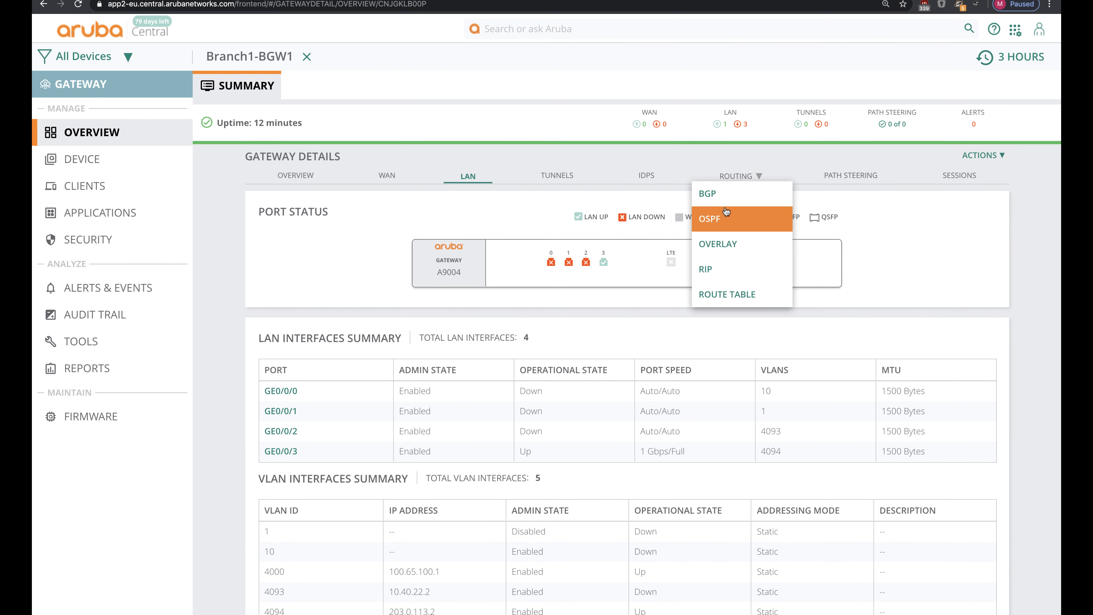
click(722, 295)
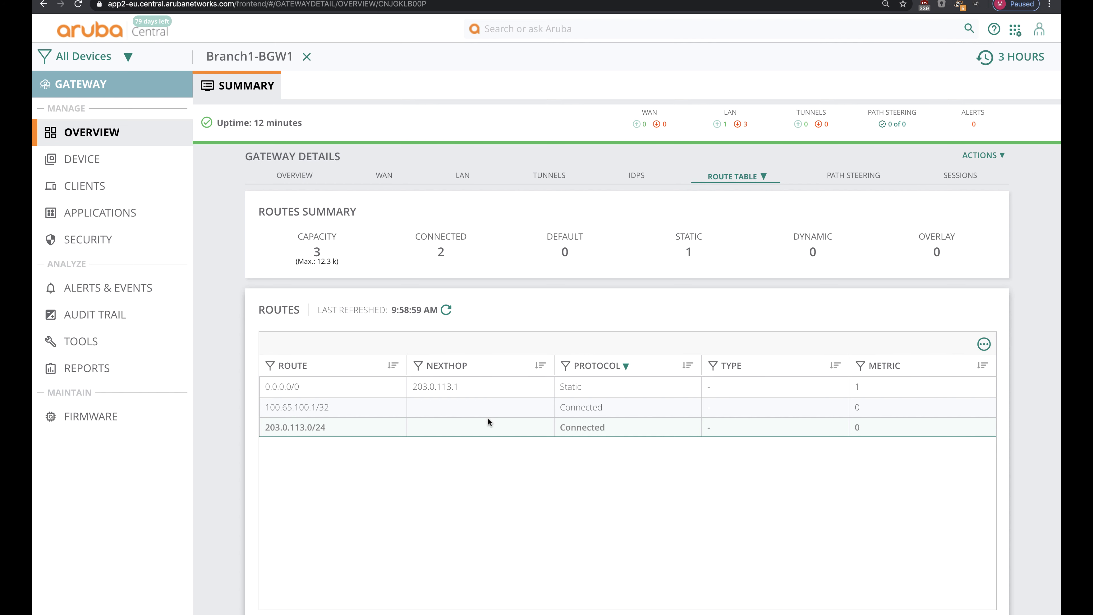
click(446, 310)
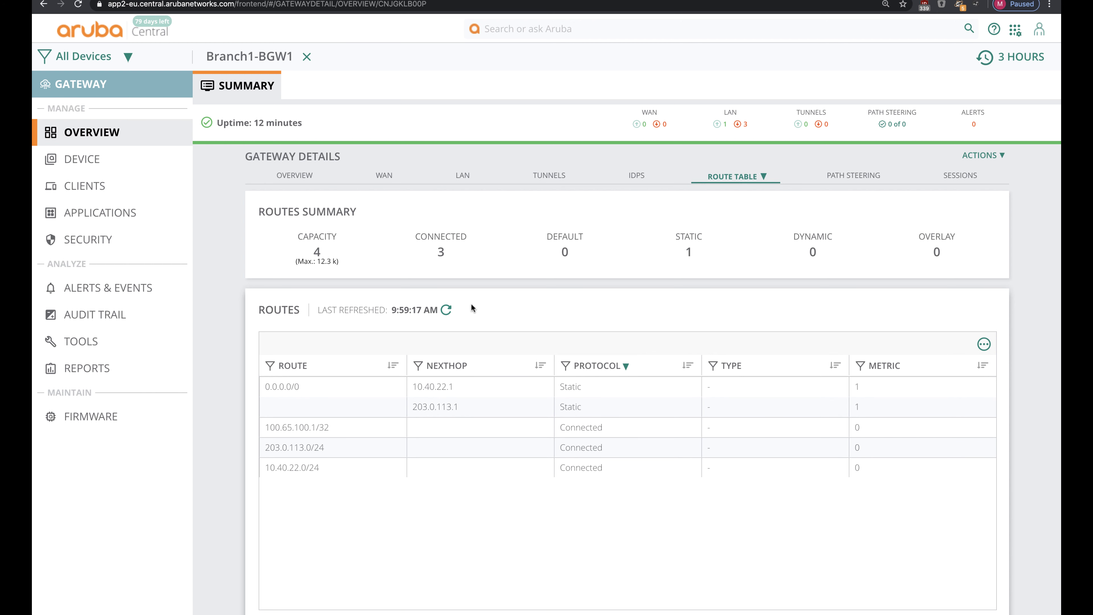
click(446, 310)
click(992, 158)
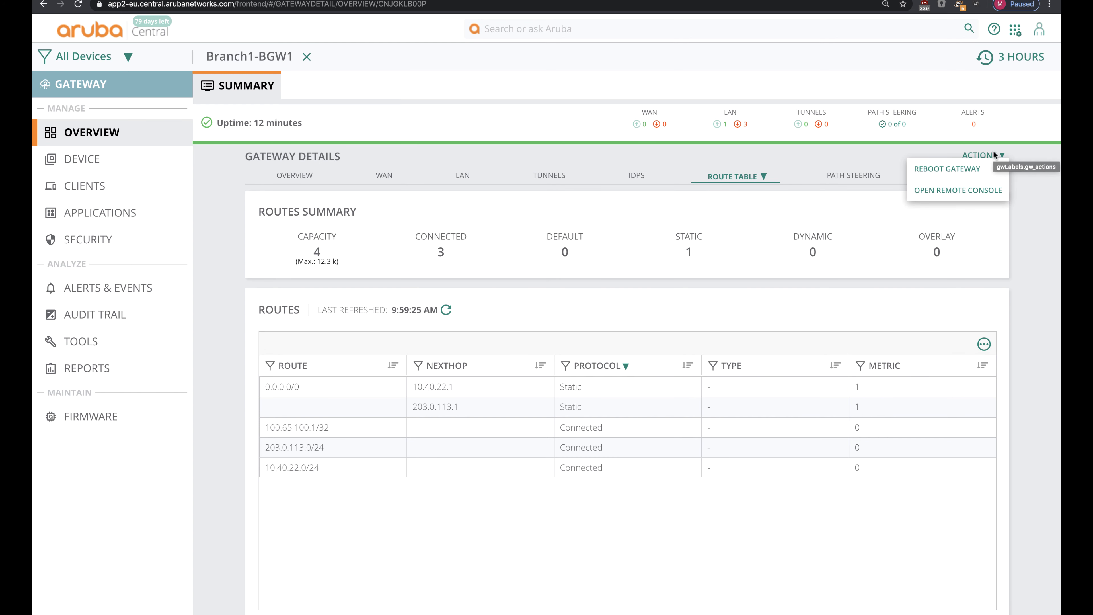
- Run 'show ip interface br' in Branch1-BGW1's remote console to check the VLAN addresses
click(980, 190)
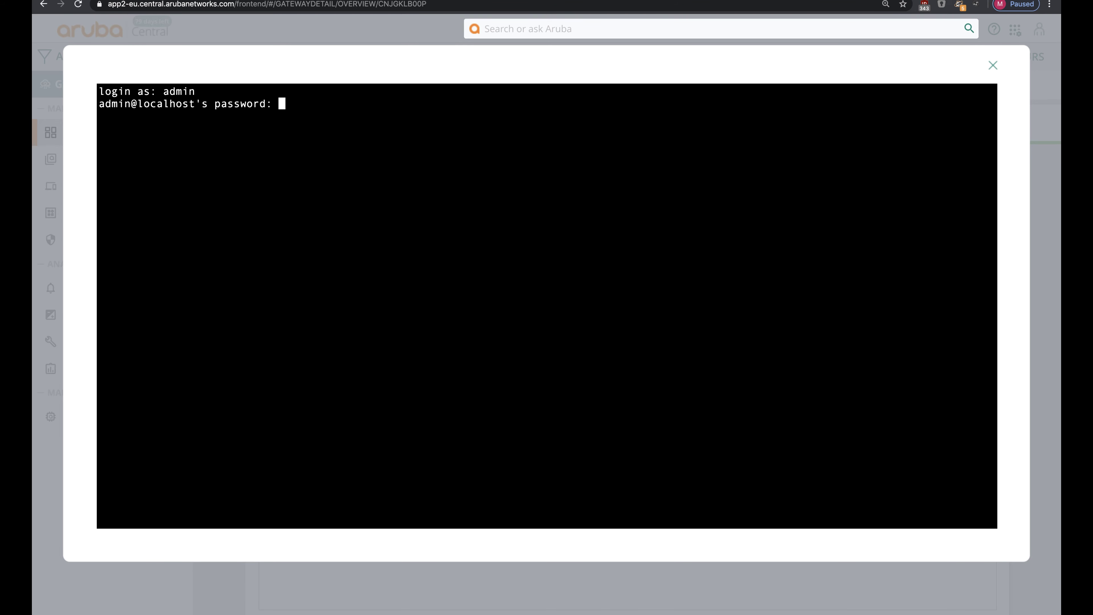
key(Return)
key(Return)
text(show ip interface br)
key(Return)
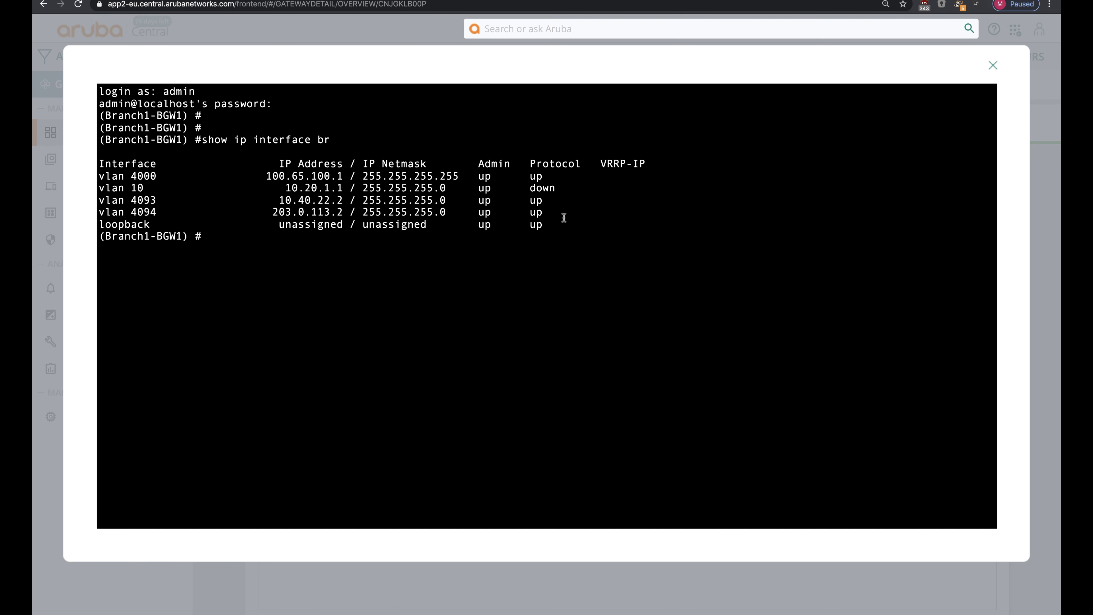
drag(561, 219, 446, 142)
click(463, 152)
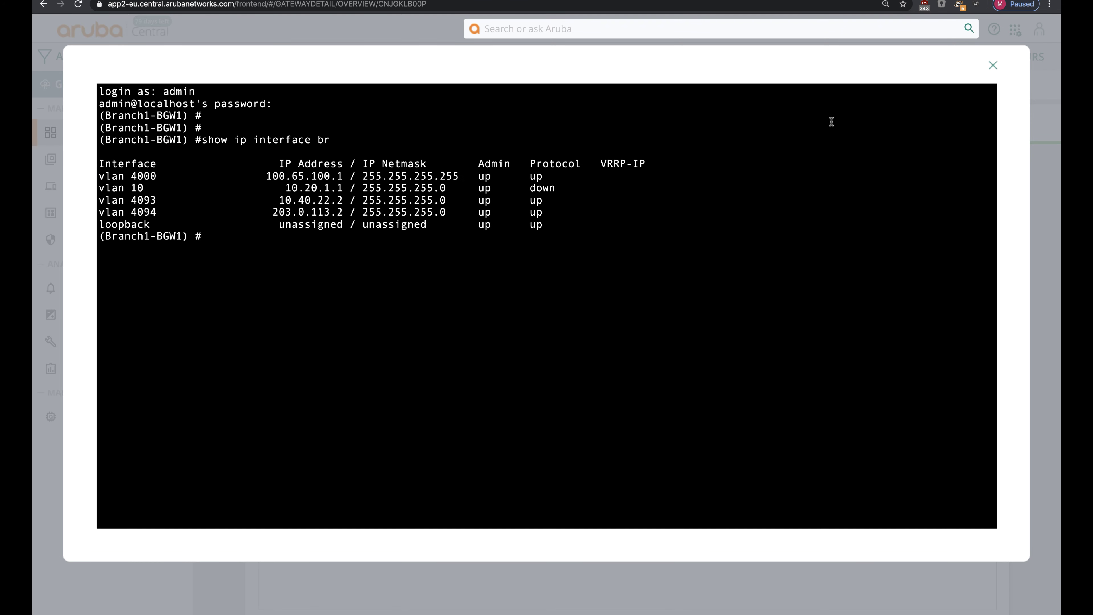